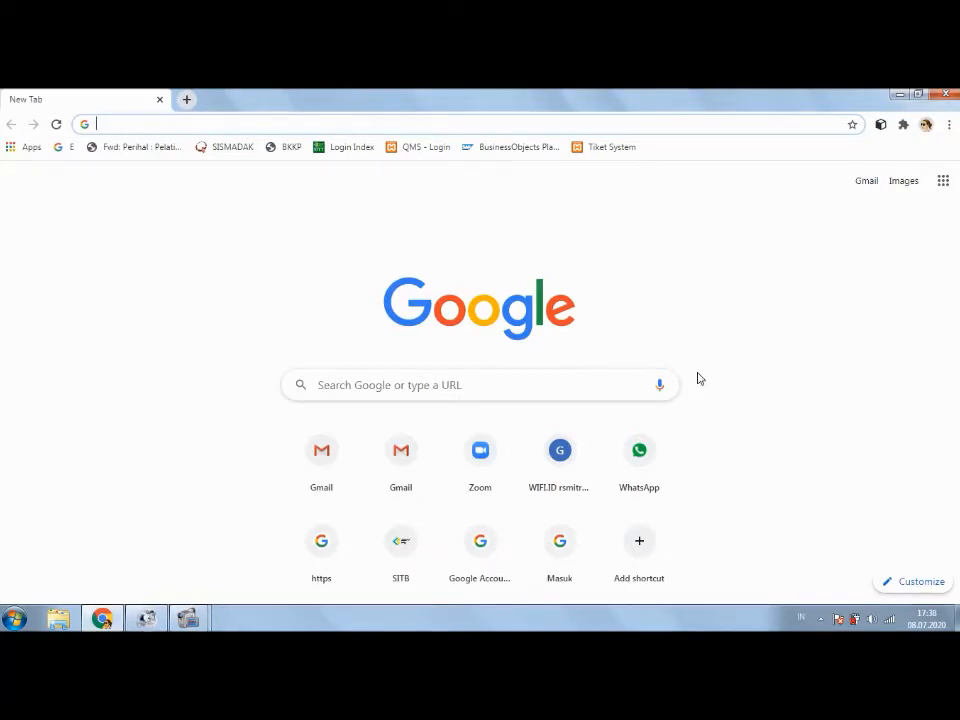
Step: Go to classroom.google.com in Chrome by completing the 'cl' address-bar suggestion
type("classroom.google.com")
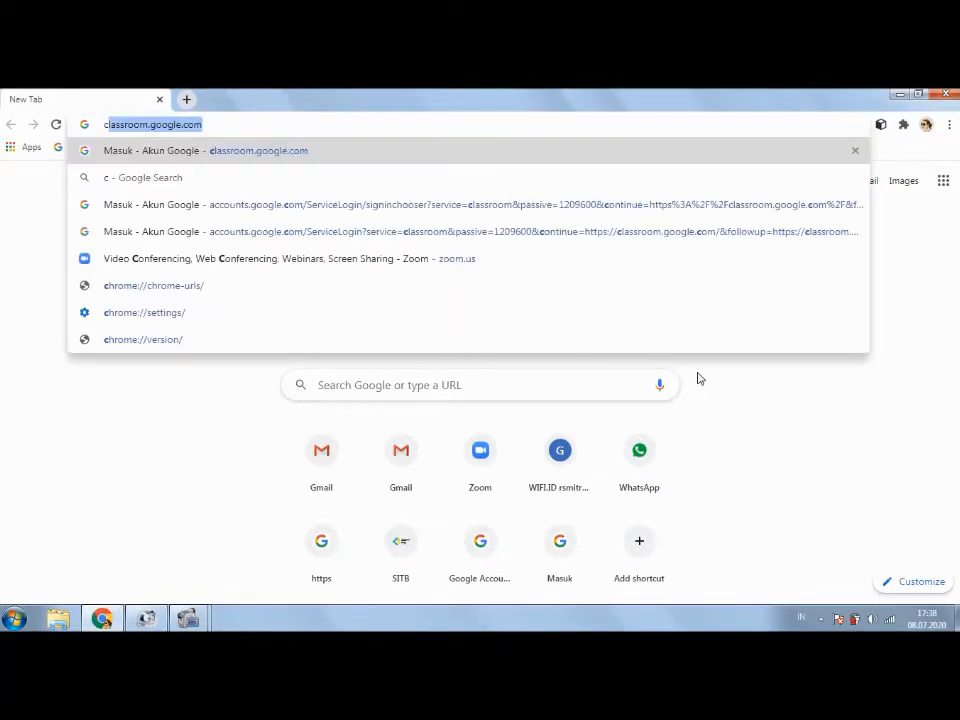
key("Right")
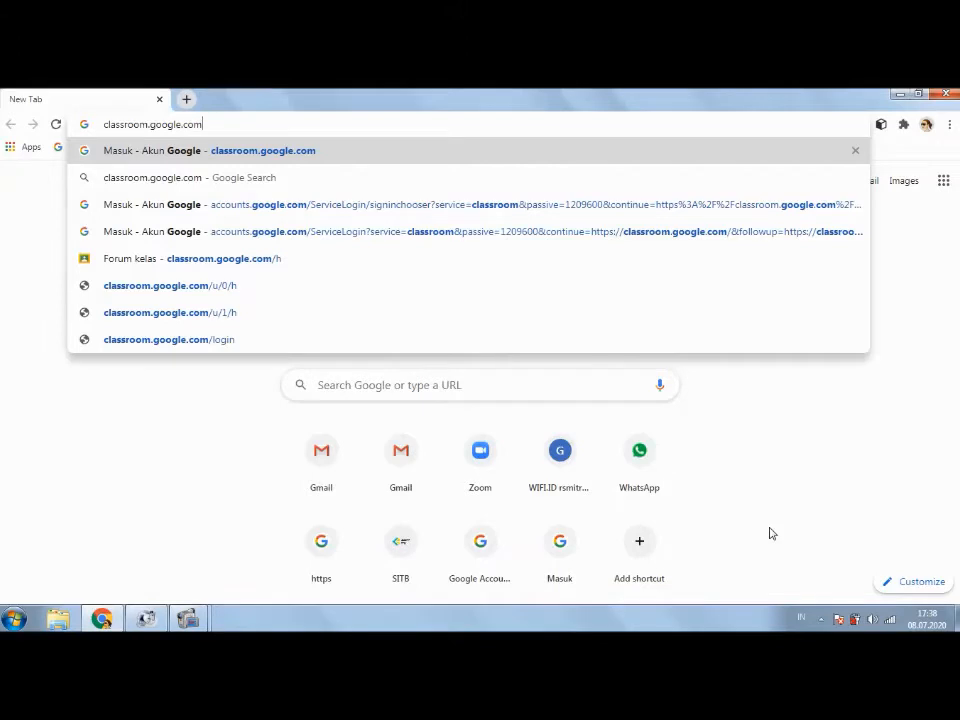
key("Return")
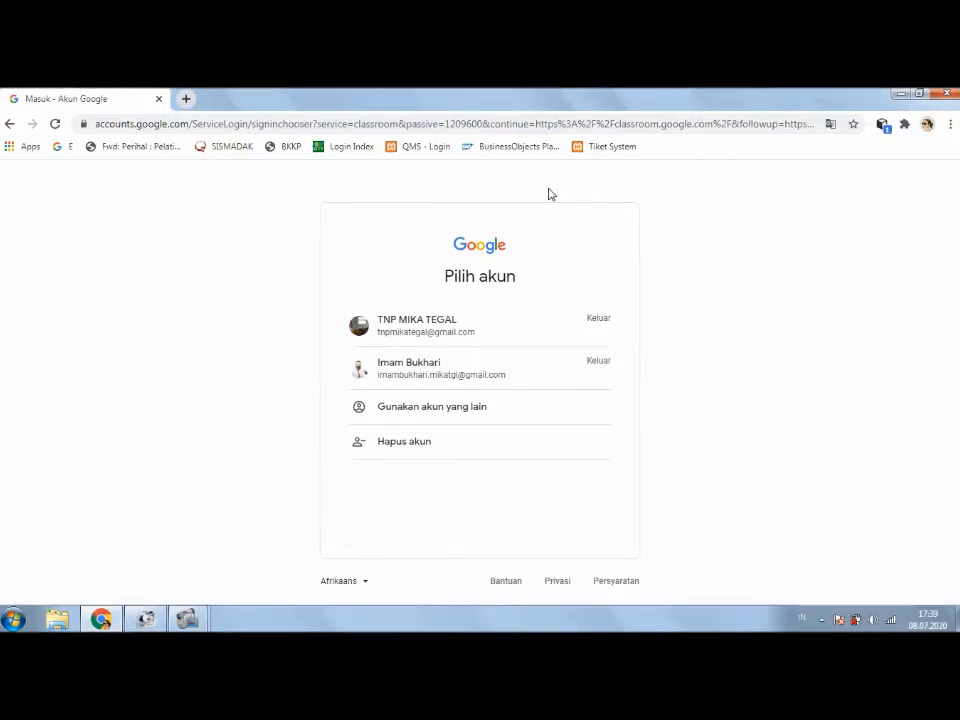
Step: Sign in with the second saved Google account and its password
left_click(529, 379)
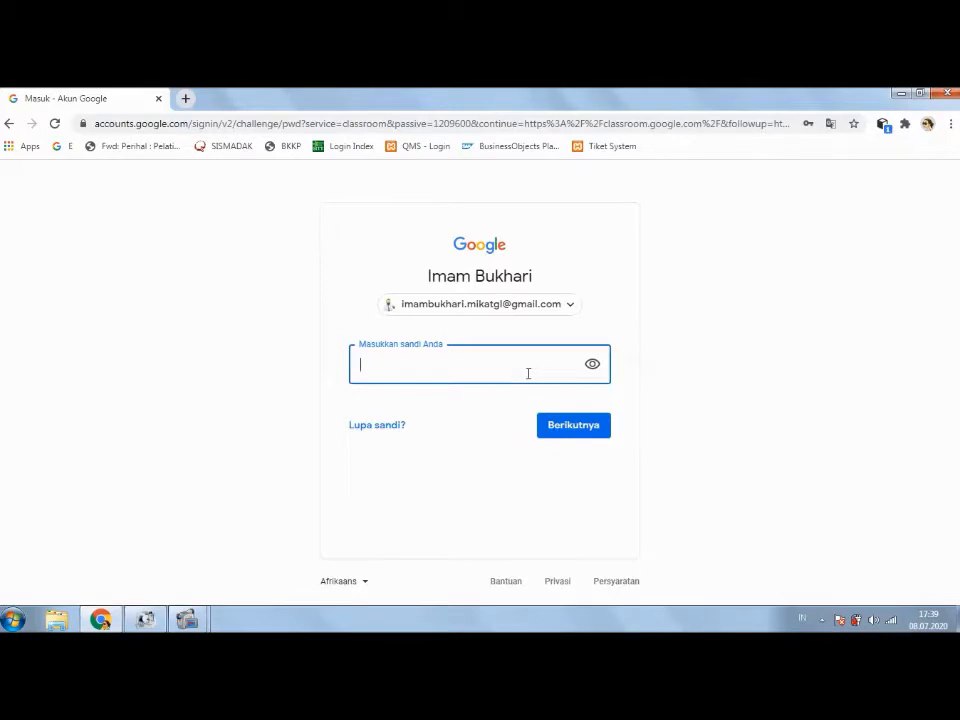
type("•••••••••")
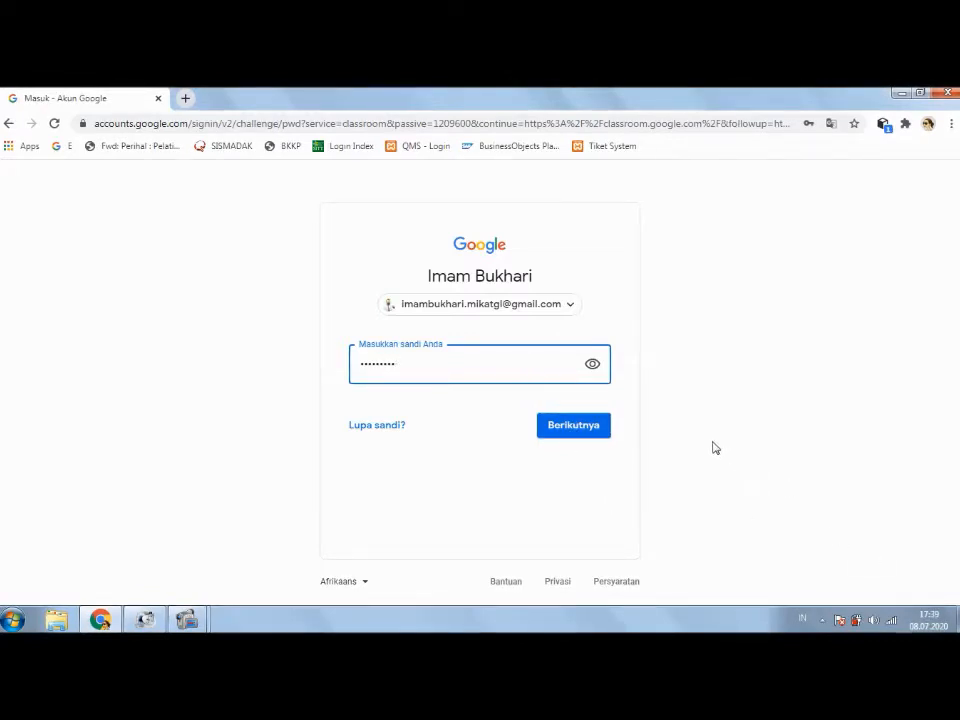
left_click(594, 428)
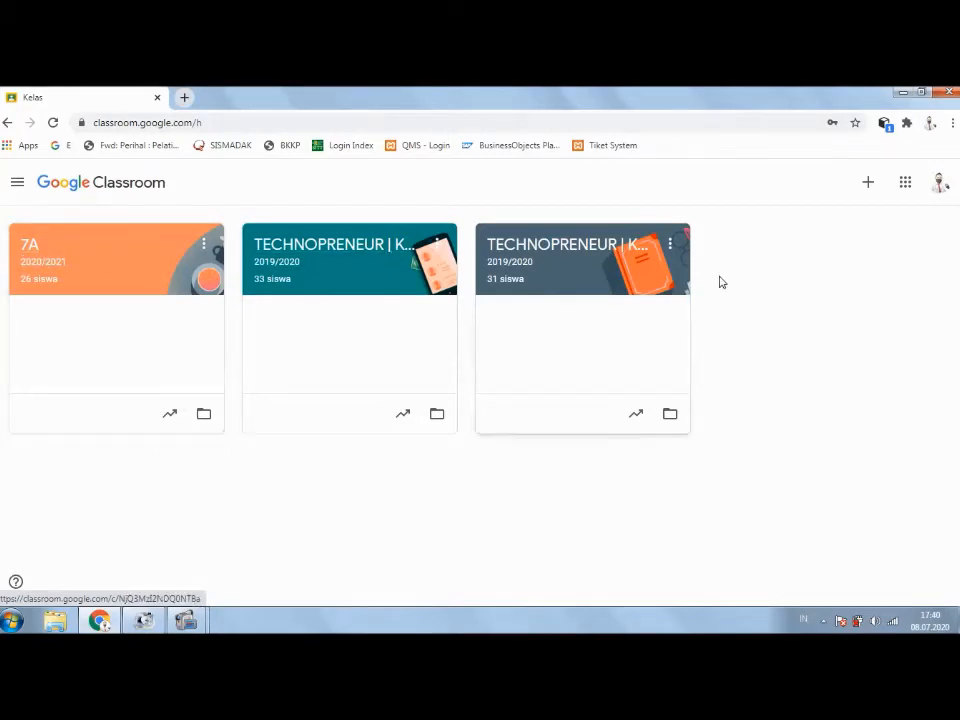
Step: Start a new class and acknowledge the school-use notice to reach the Buat kelas form
left_click(866, 183)
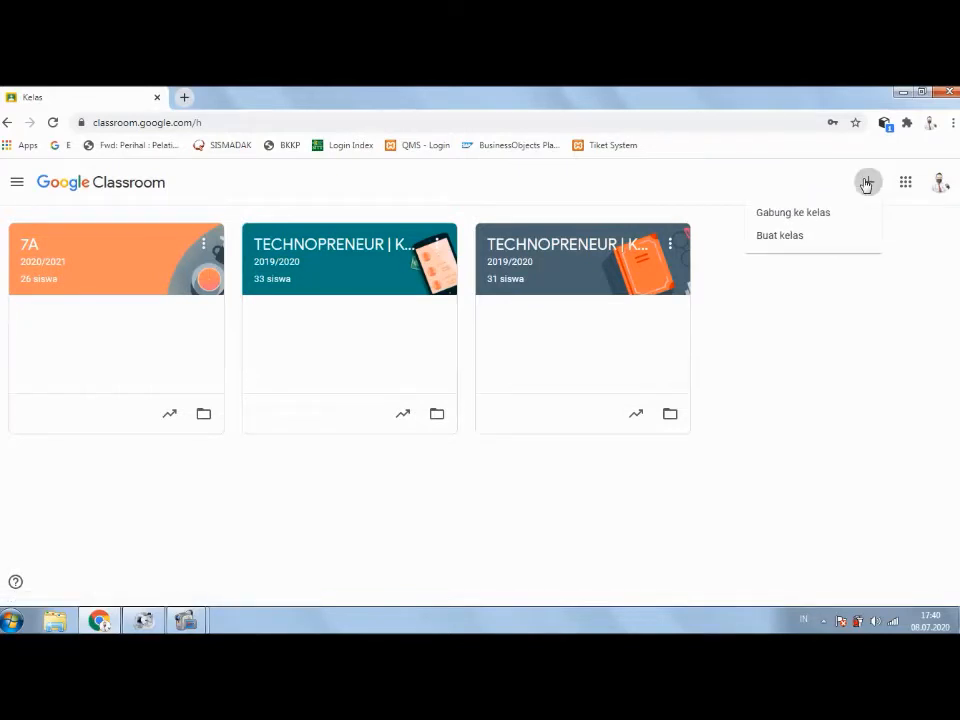
left_click(797, 239)
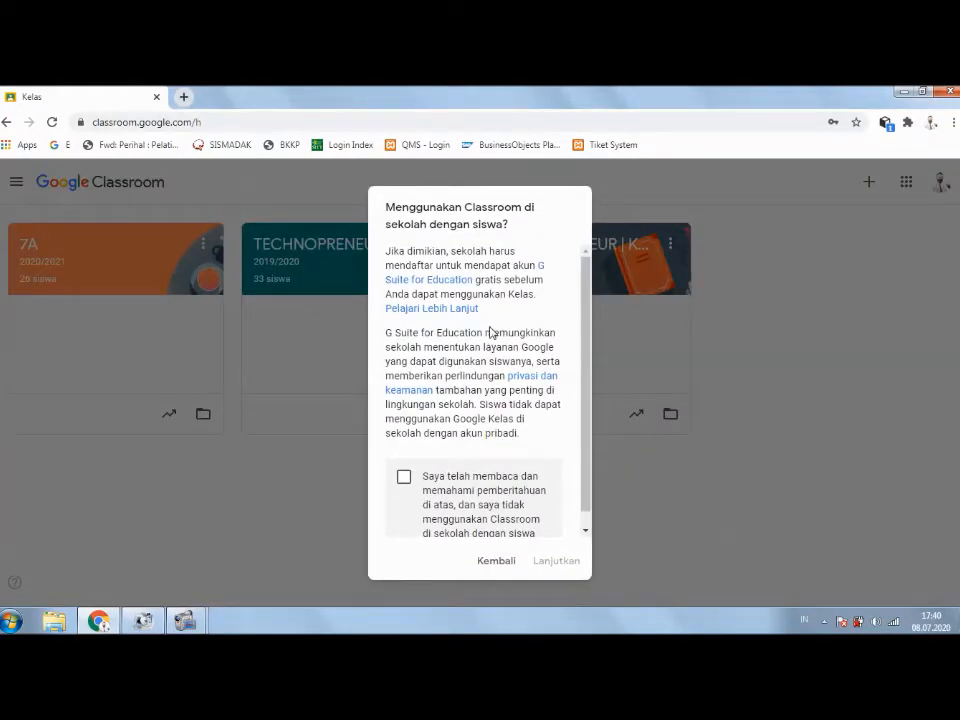
left_click_drag(583, 325, 583, 401)
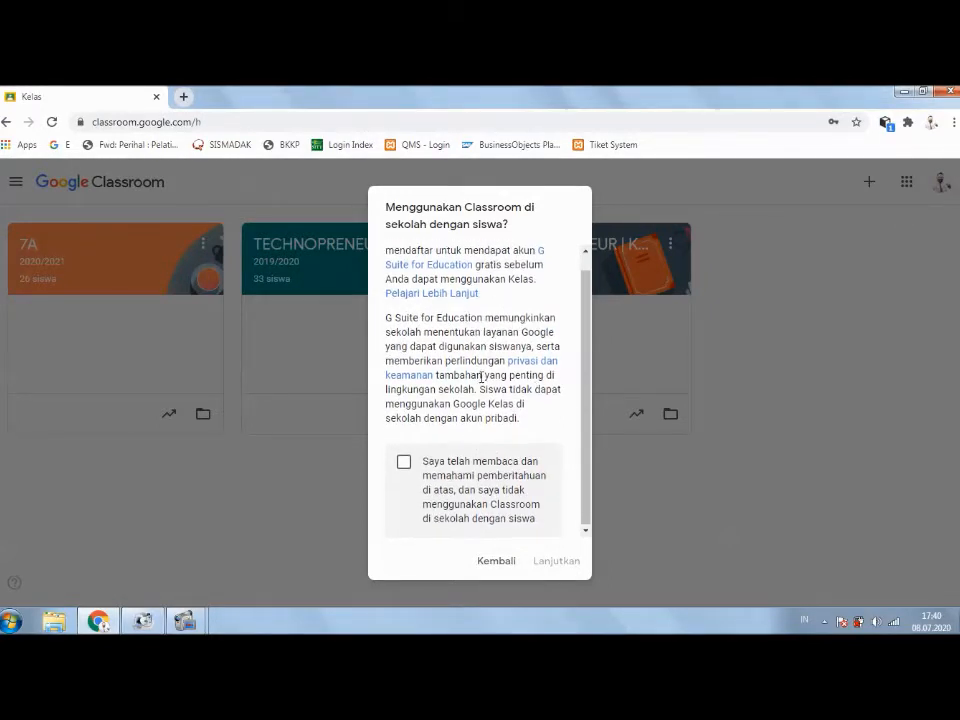
left_click(407, 469)
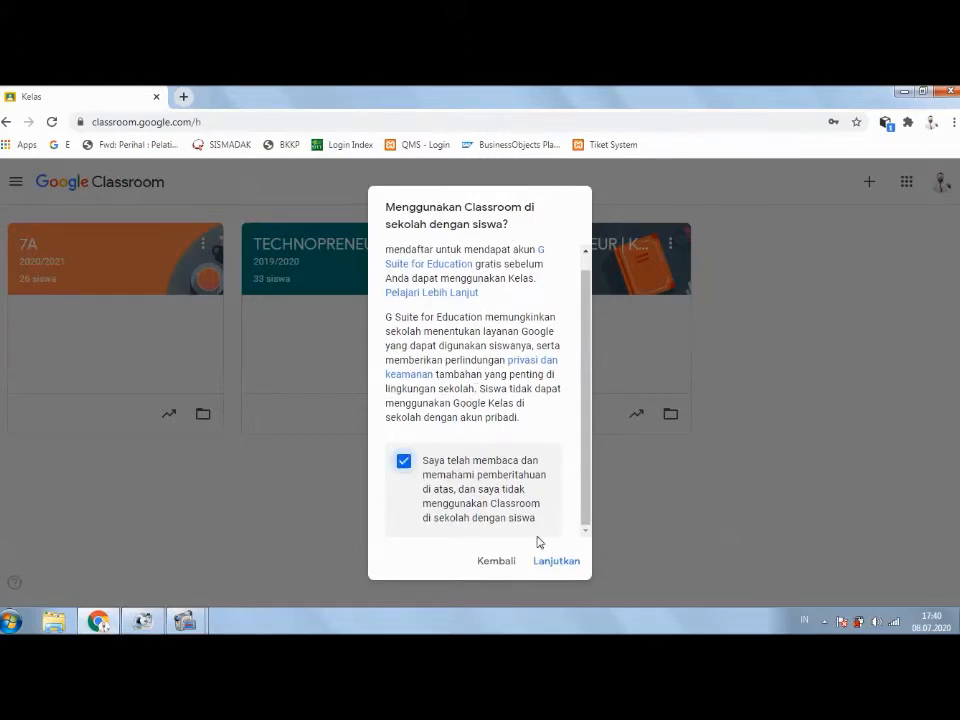
left_click(559, 568)
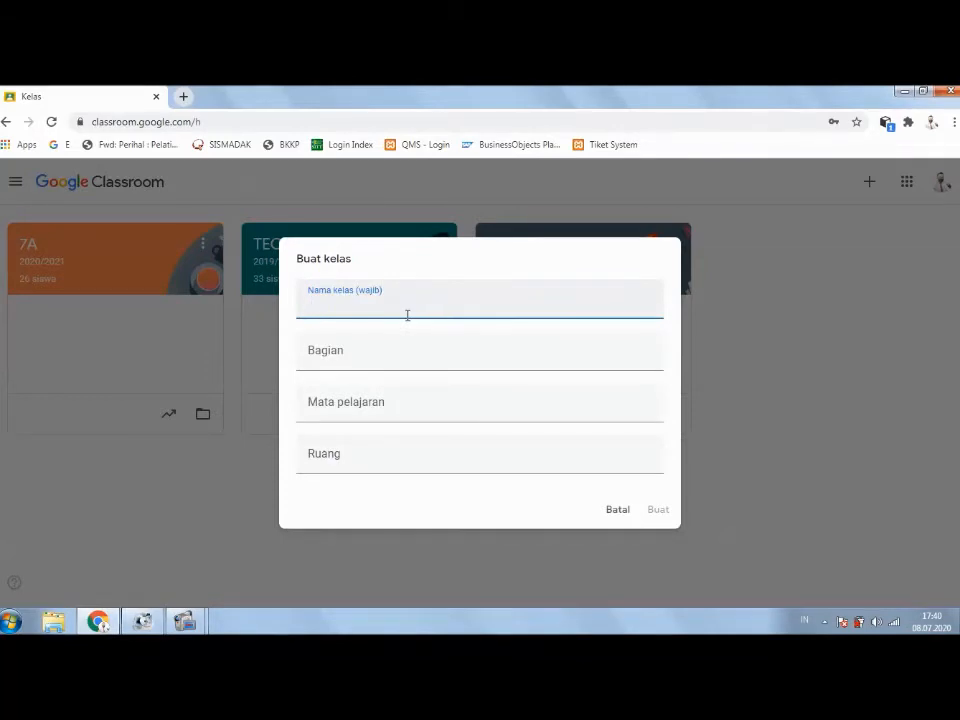
Step: Enter '10A' as the class name and leave the Bagian section field empty
type("10")
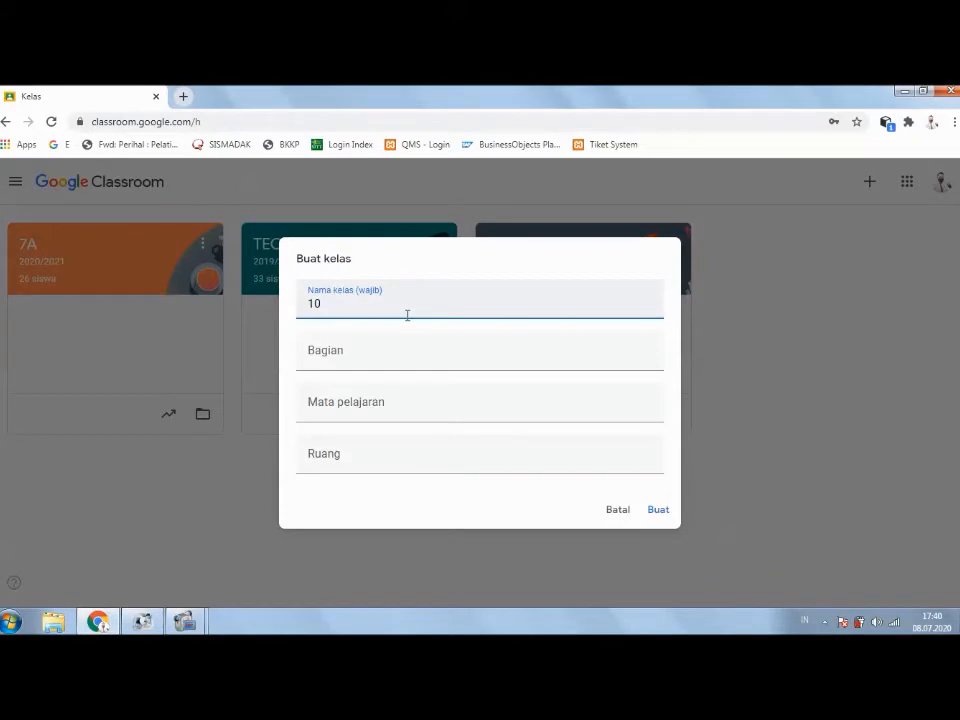
type("a")
key("BackSpace")
type("A")
key("Tab")
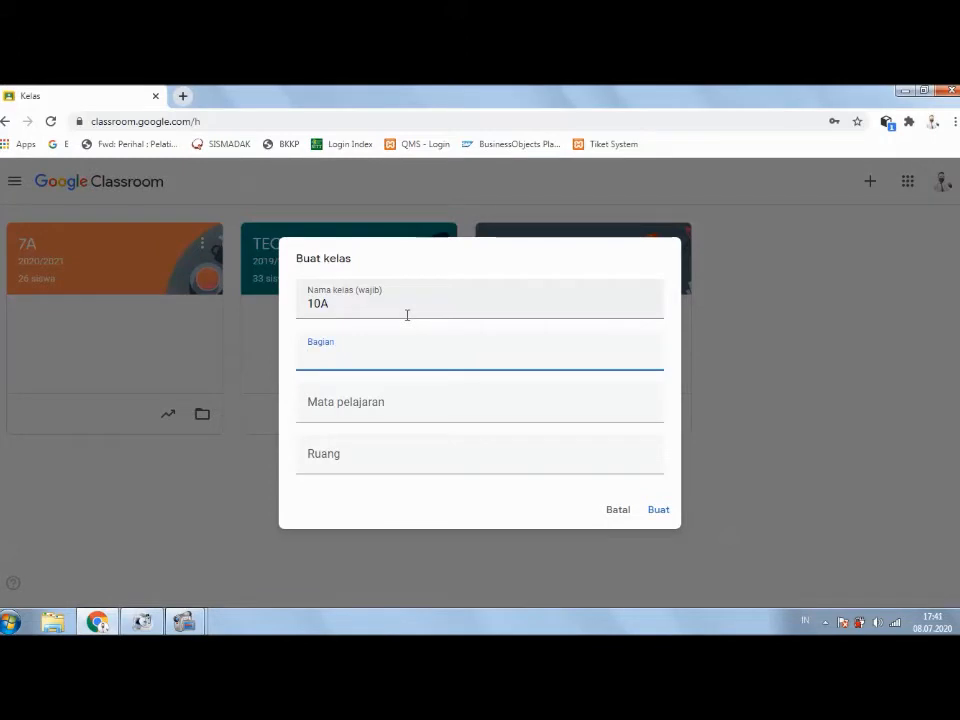
type("BAHA")
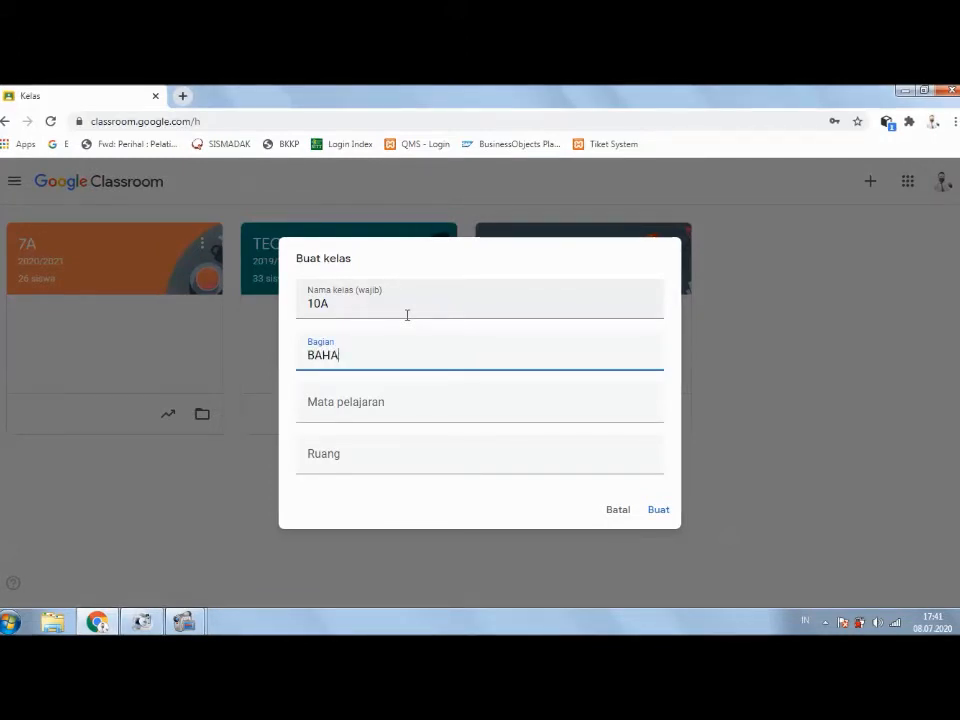
type("SA IND")
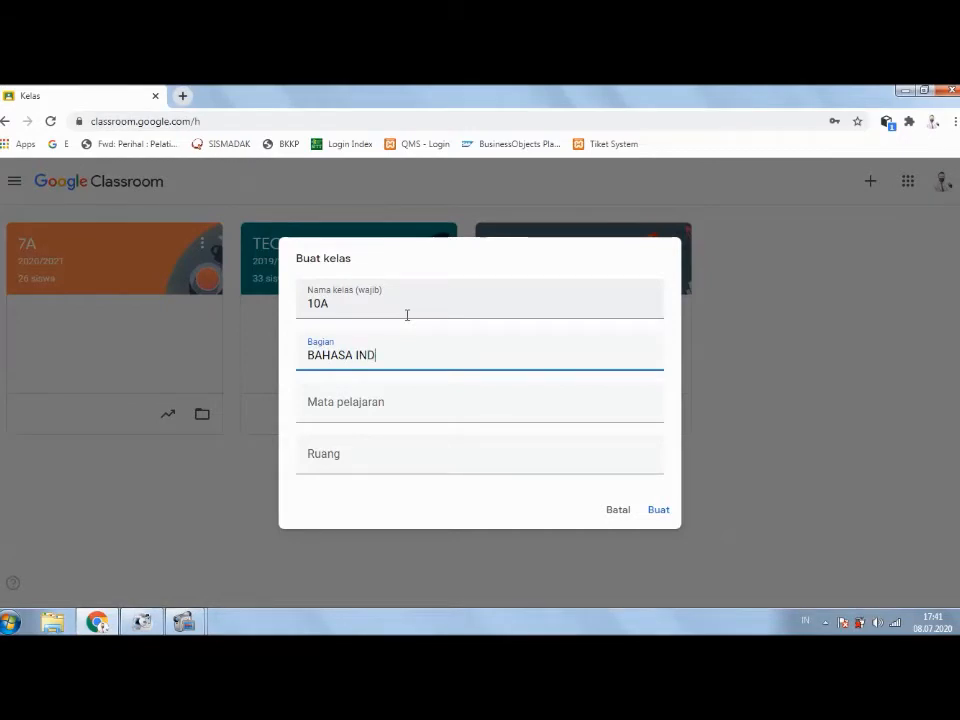
type("ONESIA")
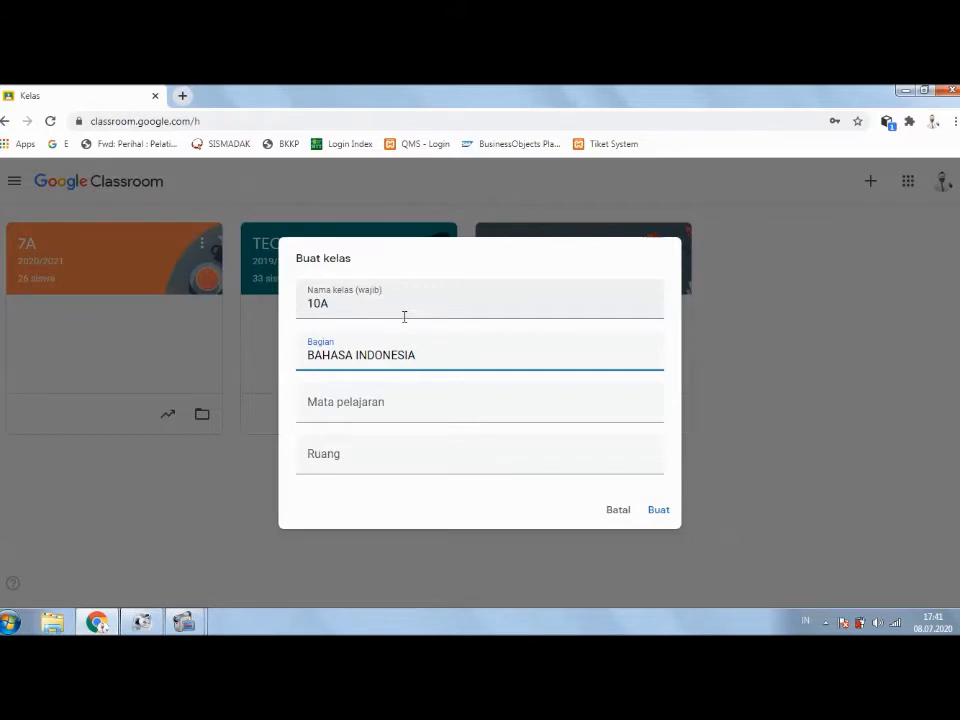
key("BackSpace")
key("BackSpace")
key("BackSpace")
key("BackSpace")
key("BackSpace")
key("BackSpace")
key("BackSpace")
key("BackSpace")
key("BackSpace")
key("BackSpace")
key("BackSpace")
key("BackSpace")
key("BackSpace")
key("BackSpace")
key("BackSpace")
key("BackSpace")
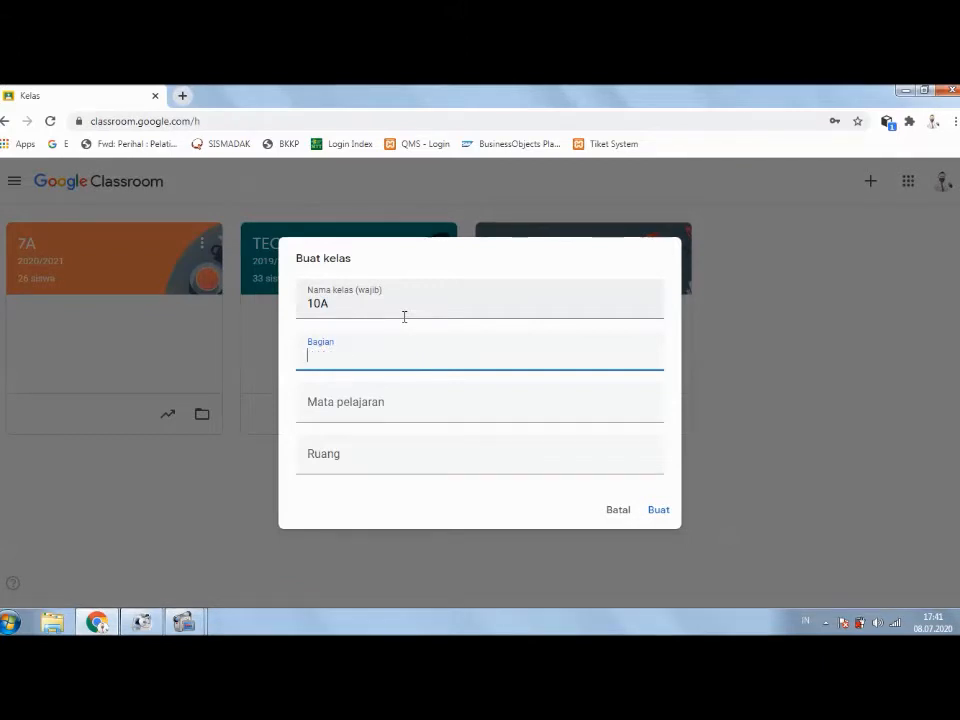
left_click(482, 410)
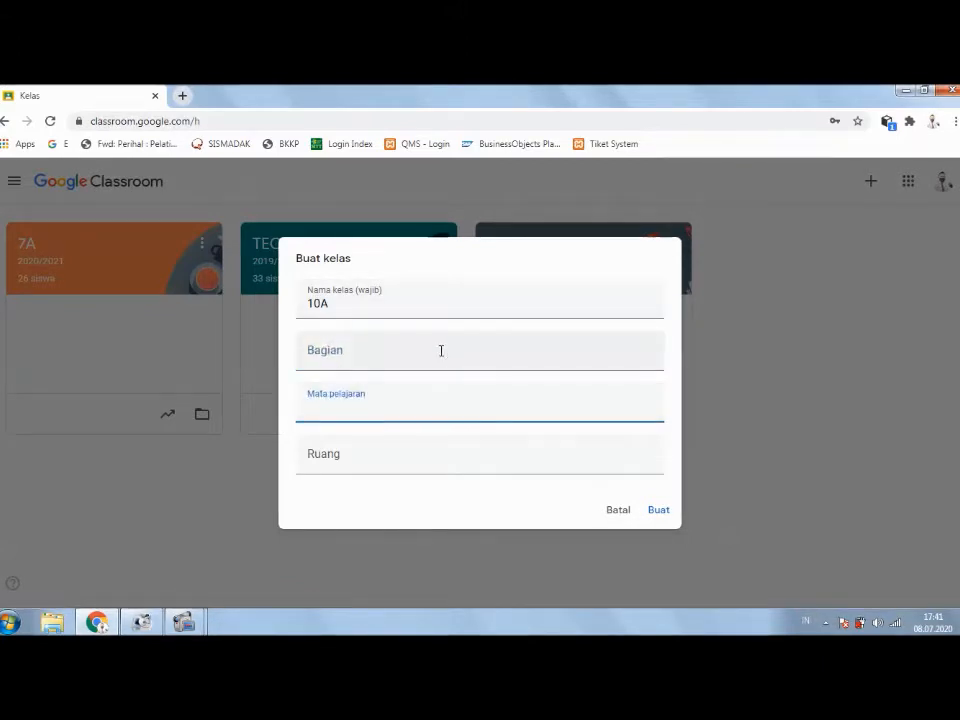
left_click(355, 345)
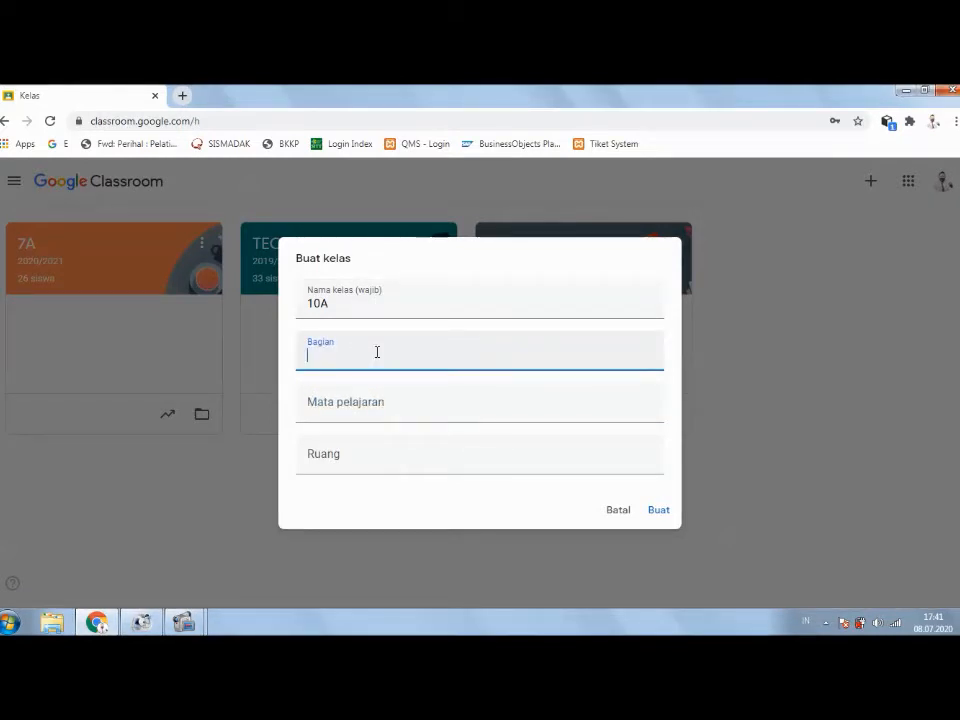
Step: Rename the class to 3A, add SEMESTER III, BAHASA INDONESIA and room B.2.1, then create it
left_click(337, 303)
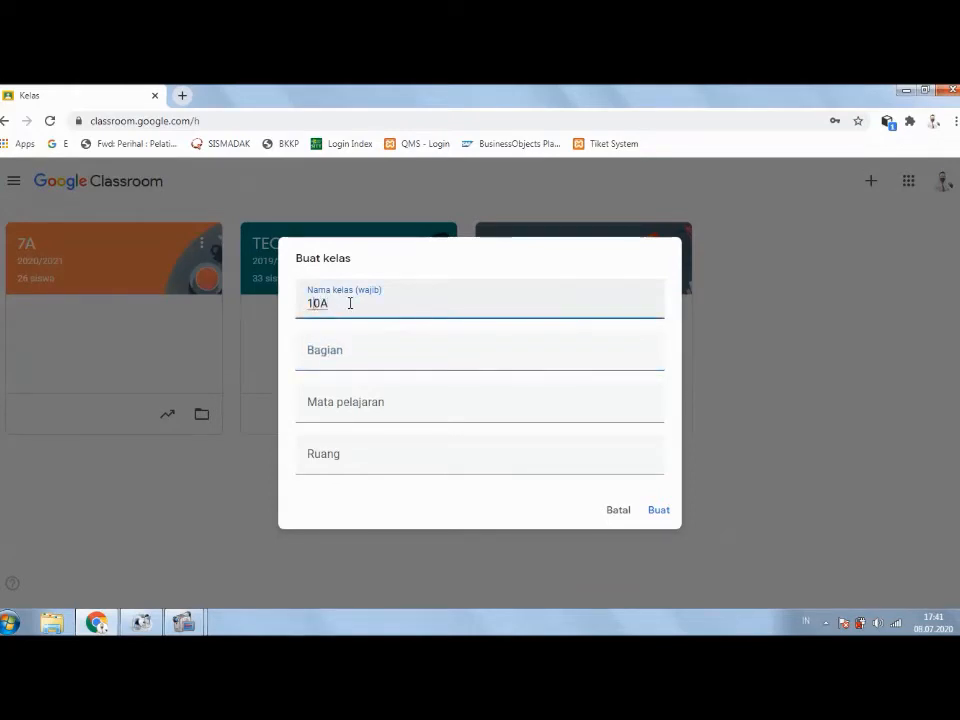
key("BackSpace")
key("BackSpace")
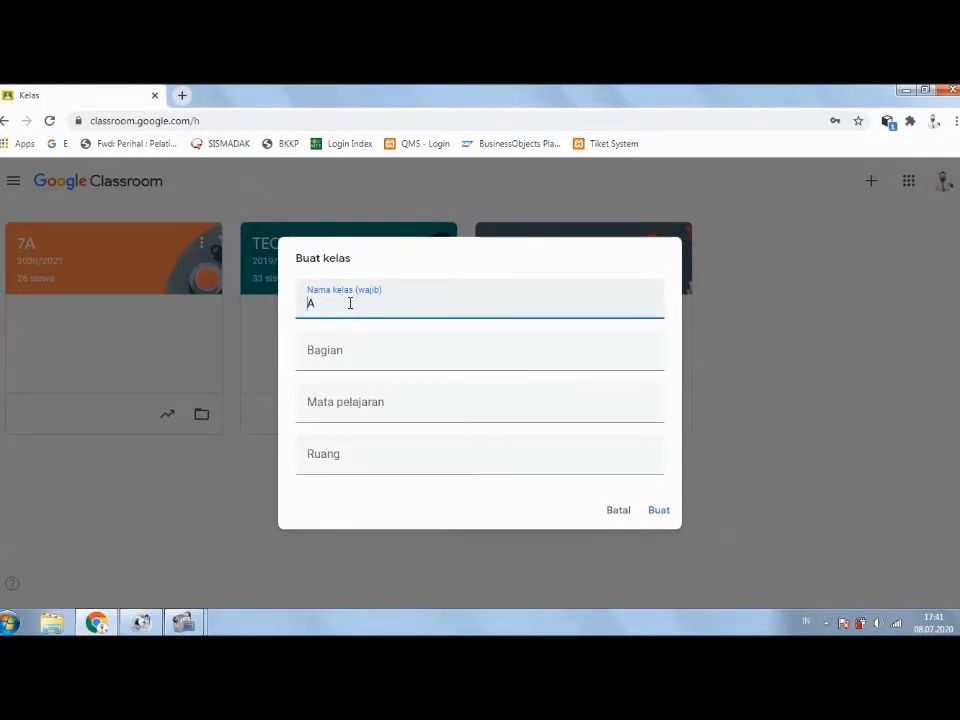
type("3")
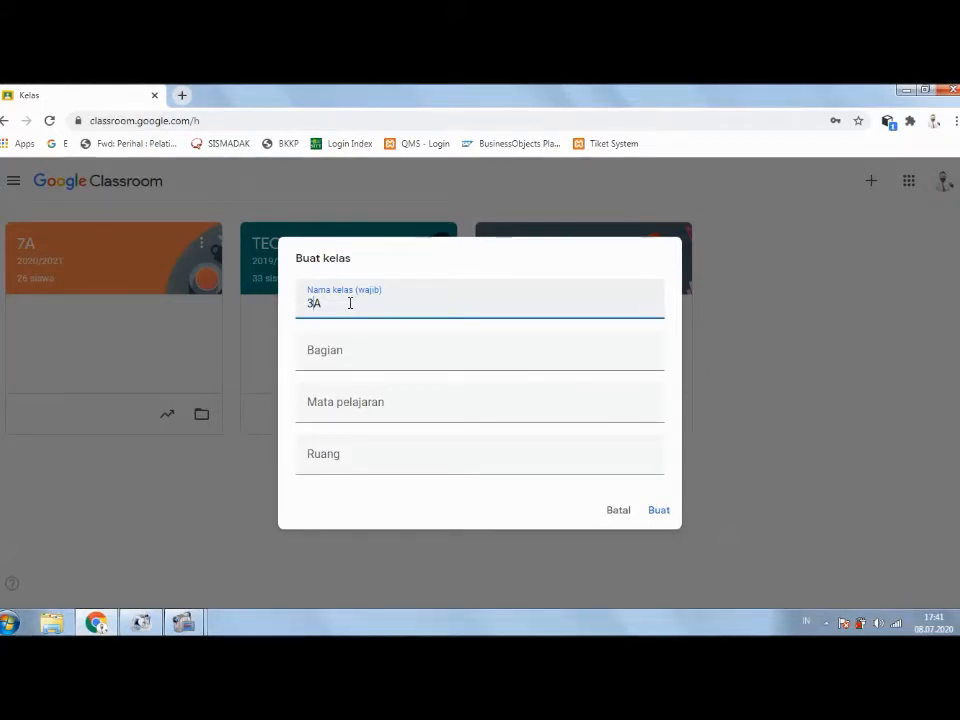
key("Tab")
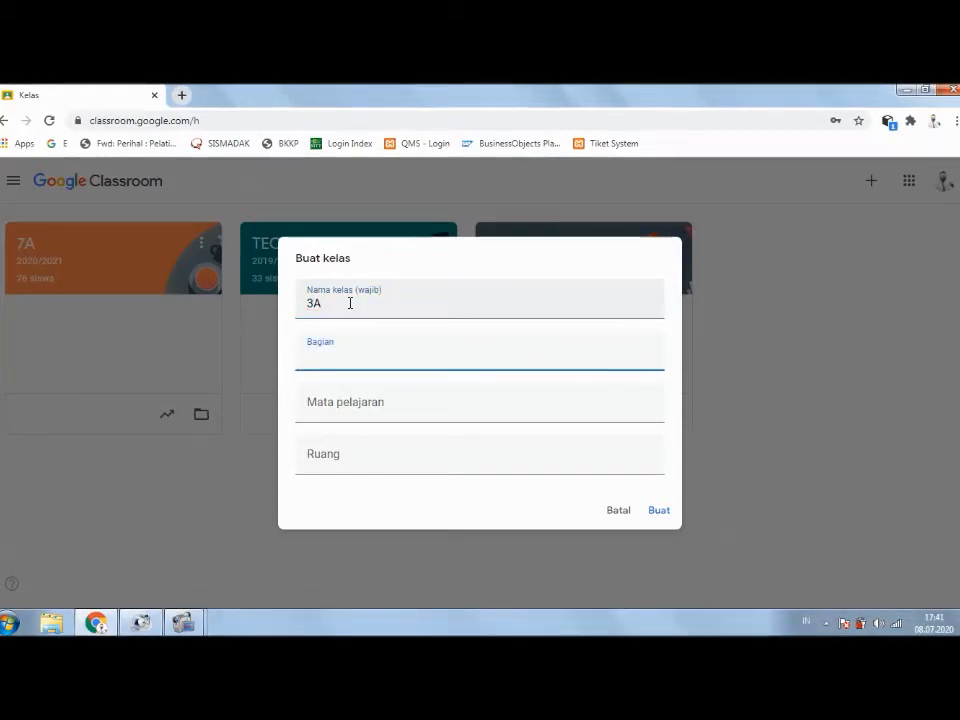
type("SEMESTER III")
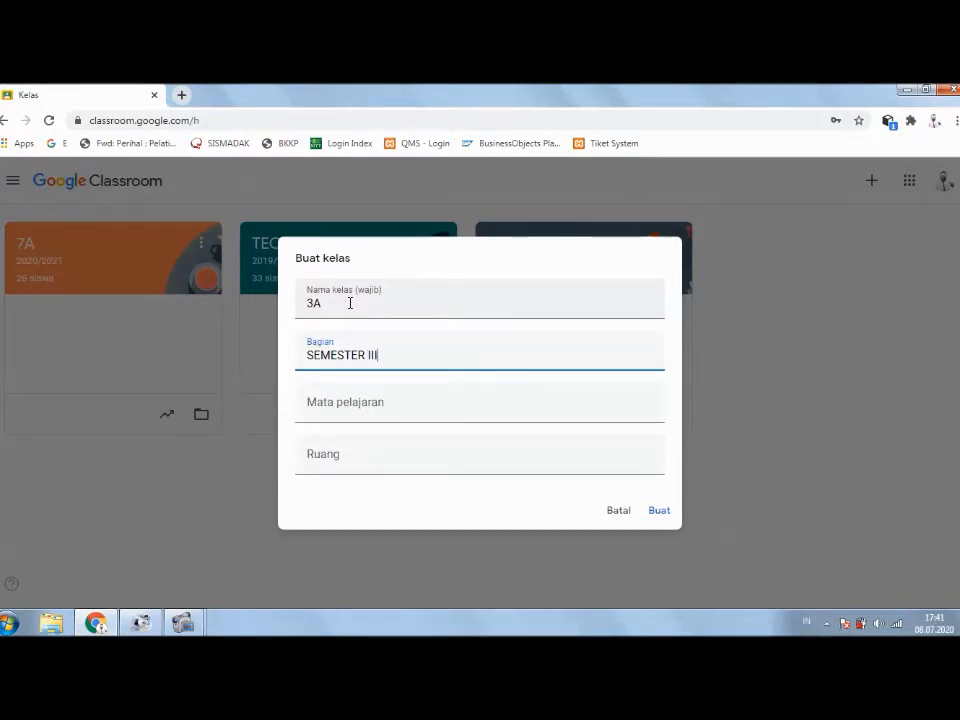
key("Tab")
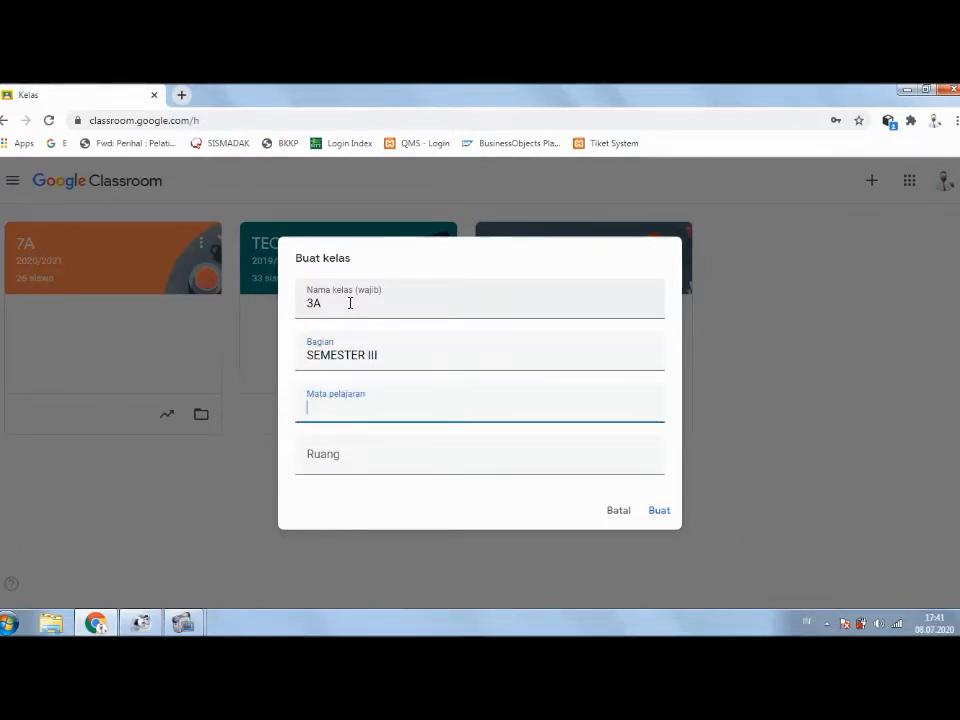
type("BAHASA INDO")
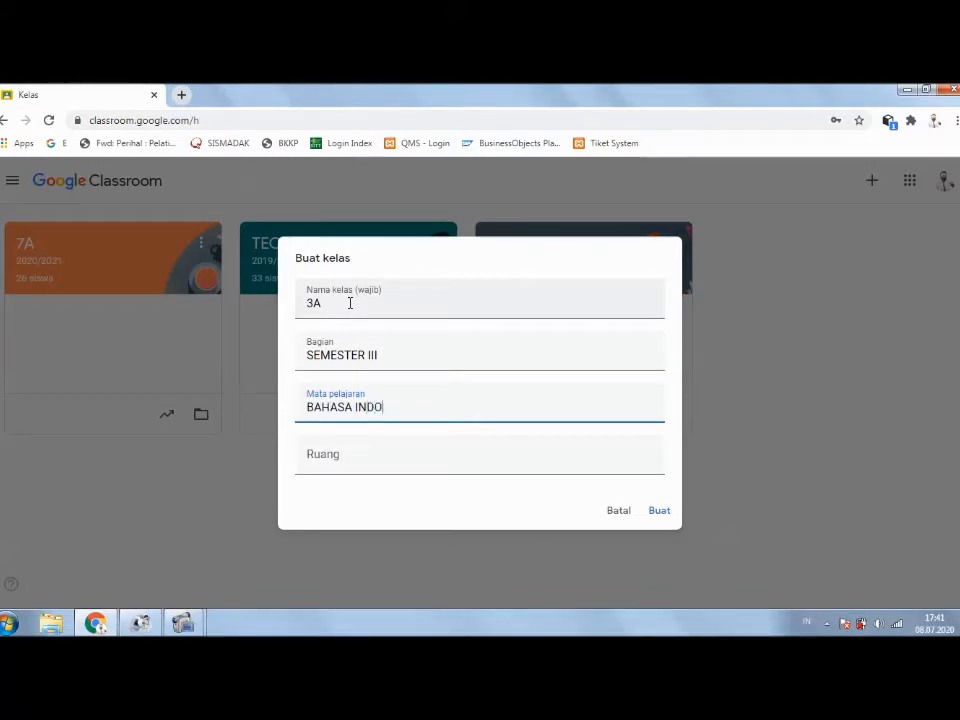
type("NESIA")
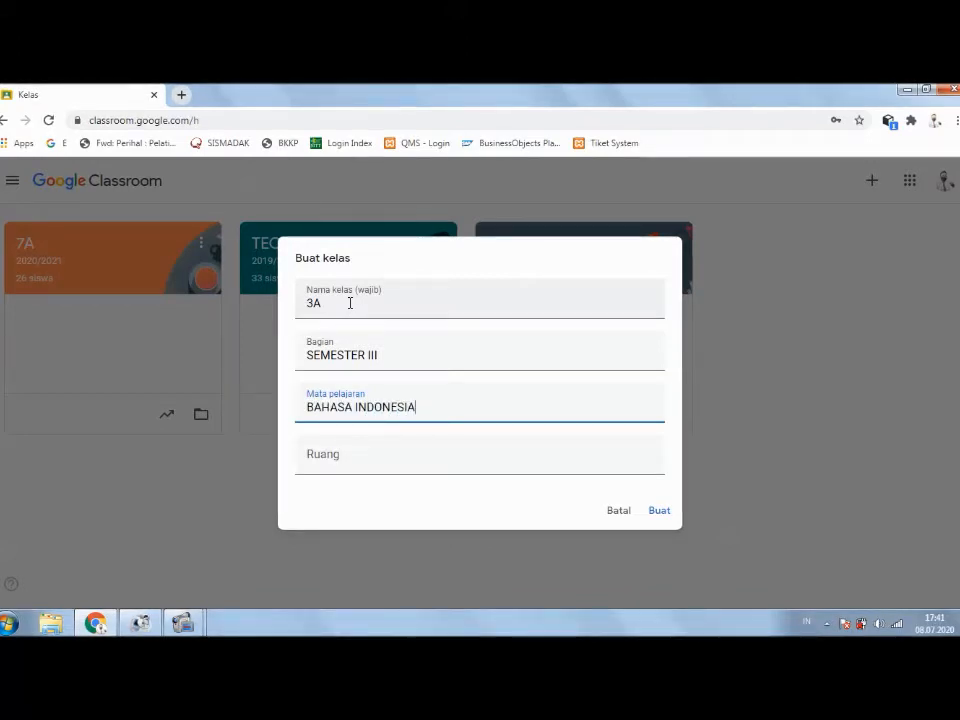
key("Tab")
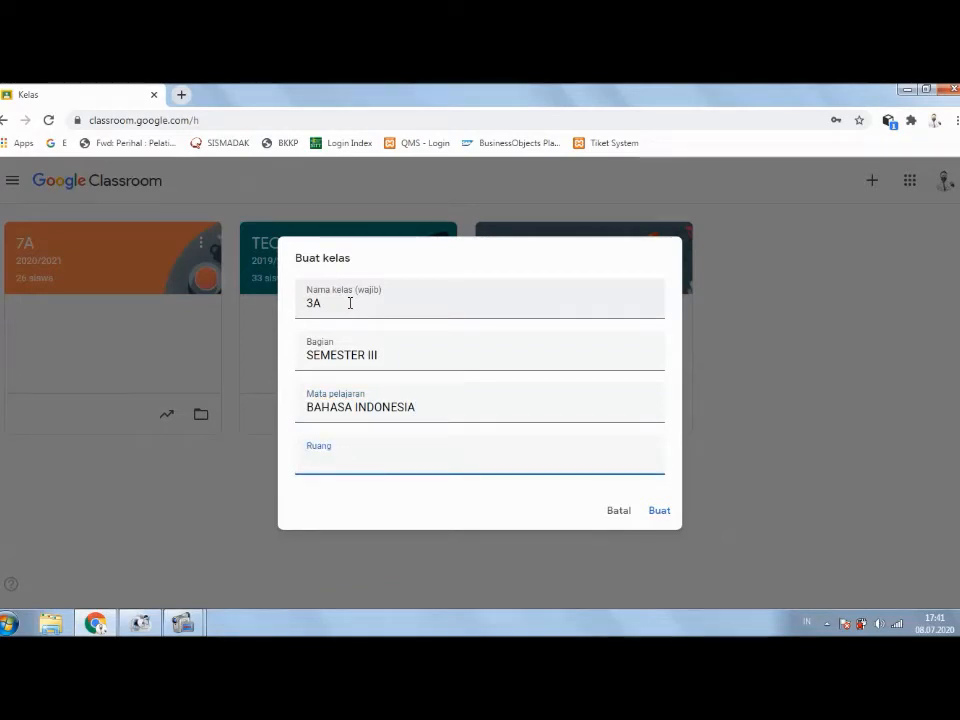
type("G")
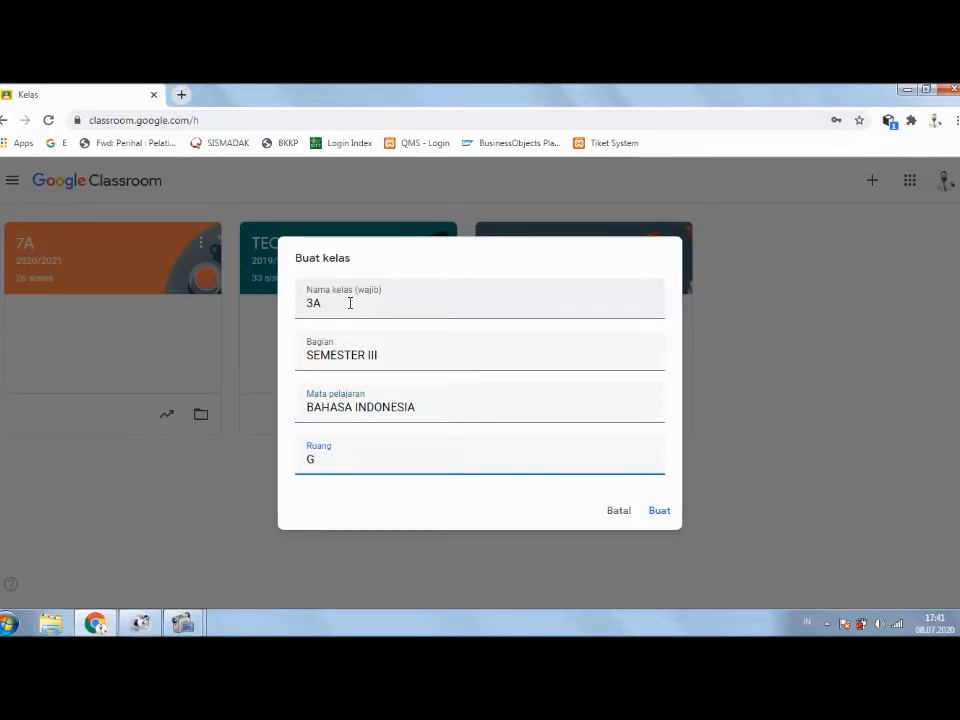
type("B.")
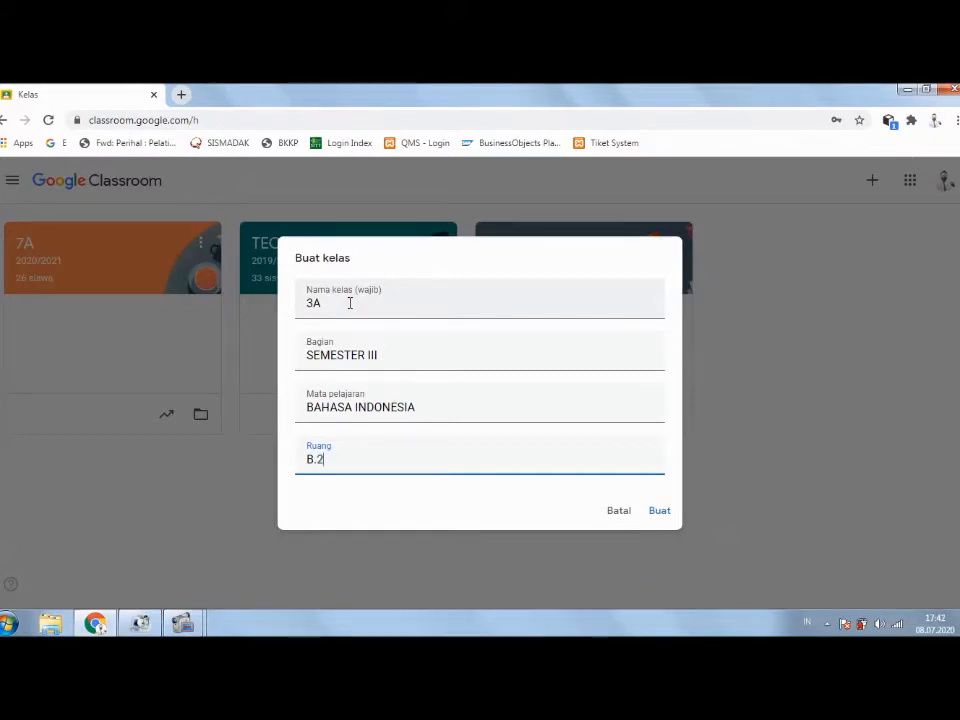
type("2.1")
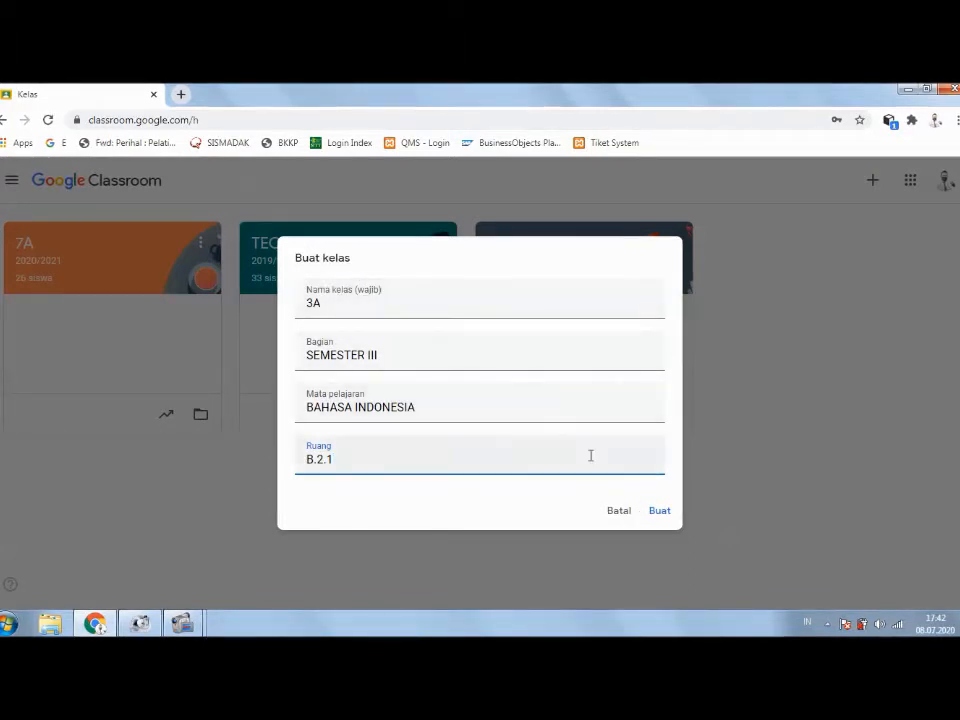
left_click(659, 513)
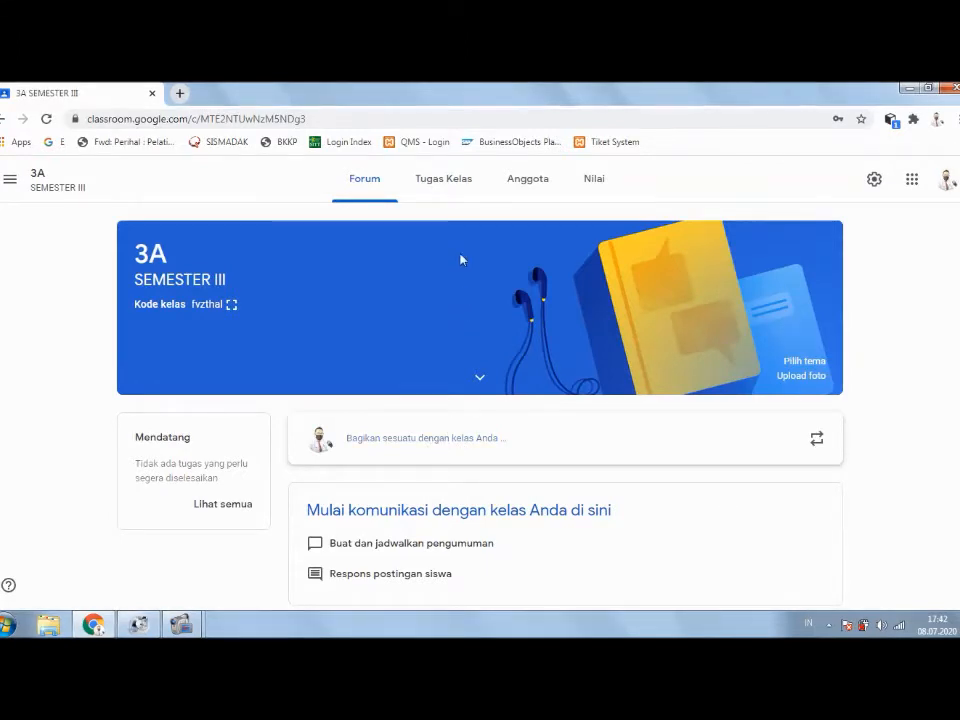
Step: Switch class 3A to its Tugas Kelas classwork page
left_click(445, 185)
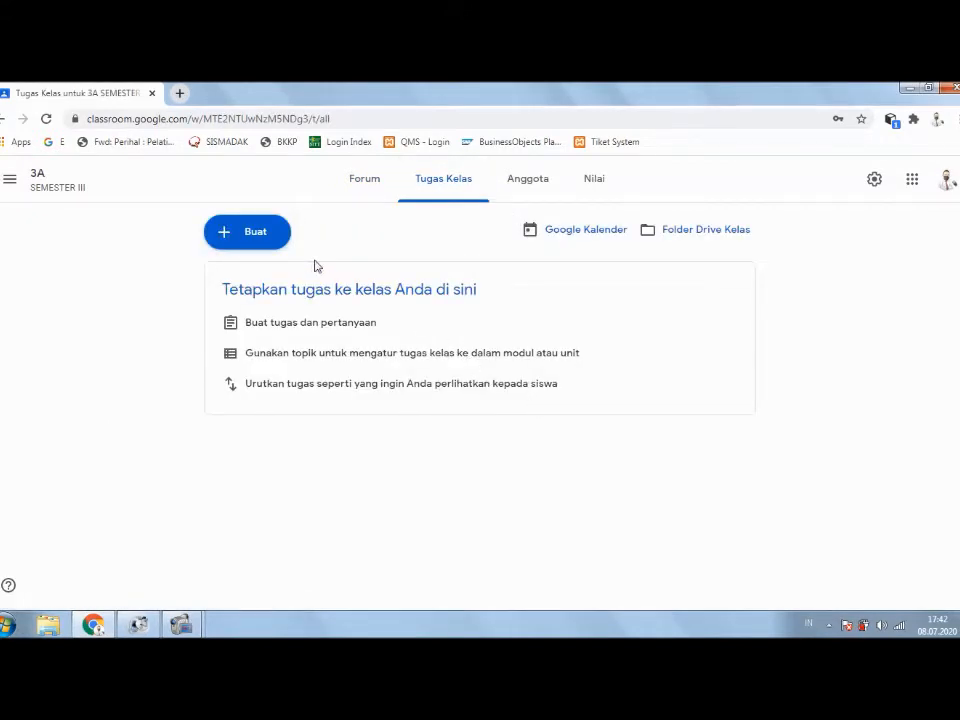
Step: Preview the Buat menu, view the Anggota and Nilai pages, then return to Forum
left_click(242, 235)
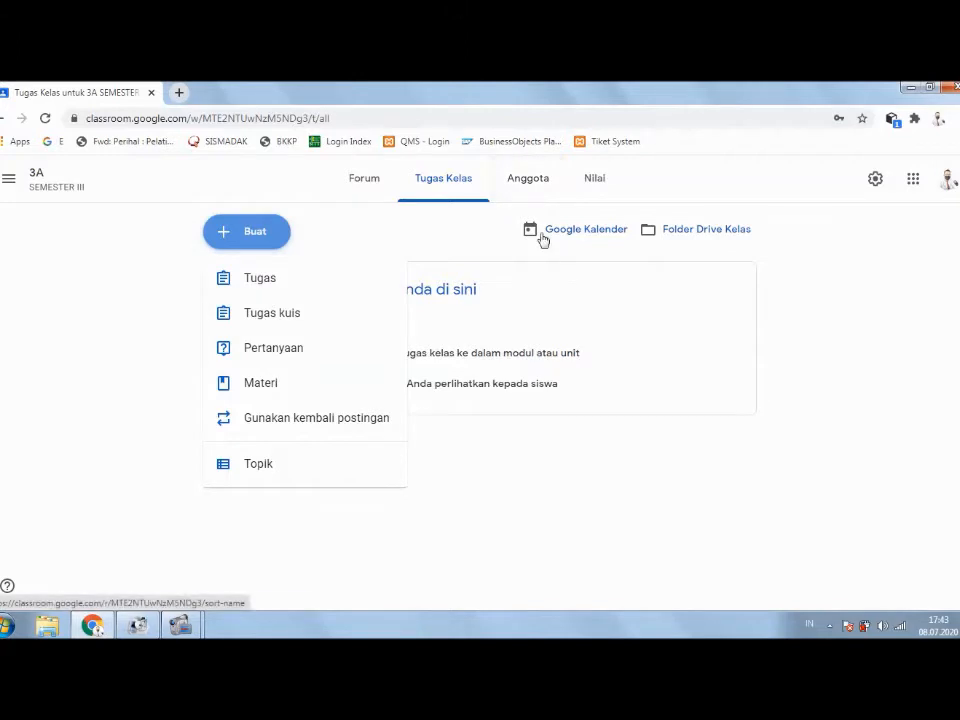
left_click(523, 185)
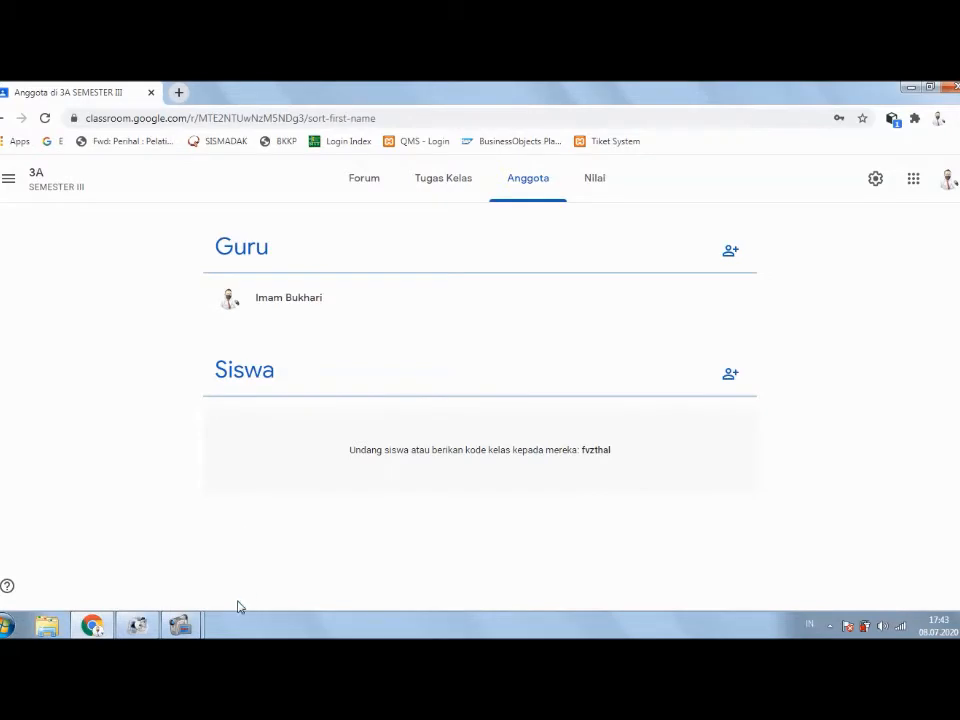
left_click(607, 190)
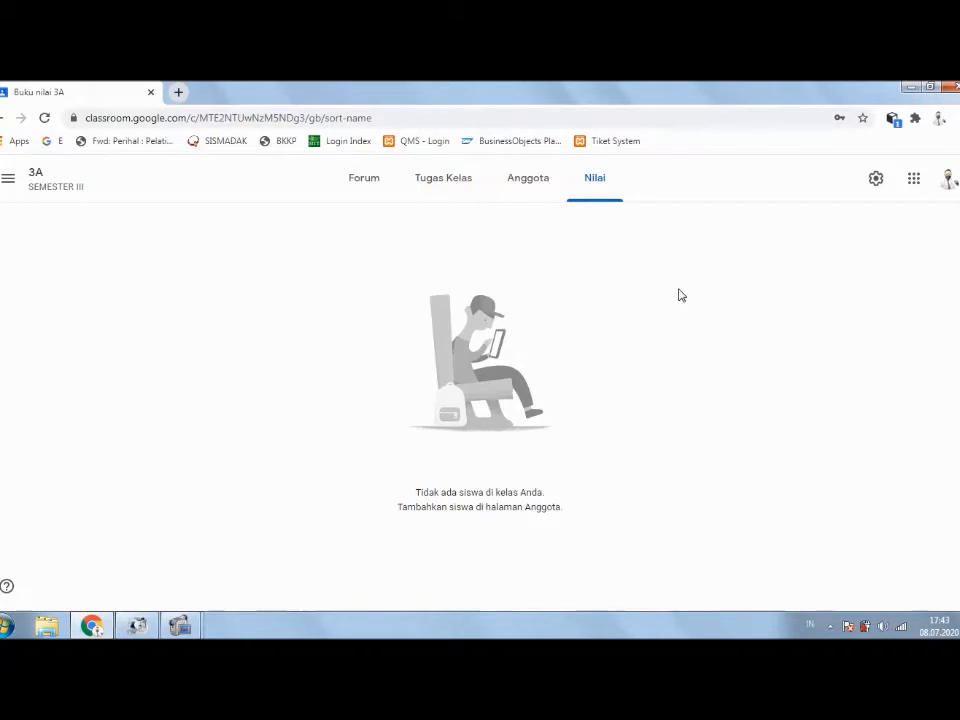
left_click(372, 182)
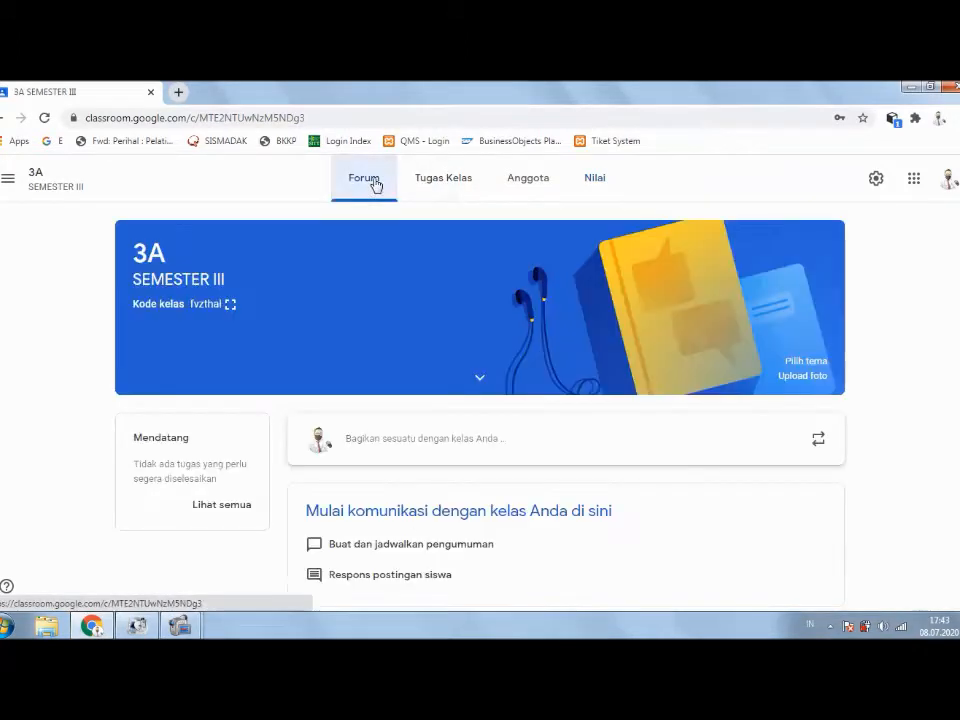
left_click(449, 189)
left_click(383, 184)
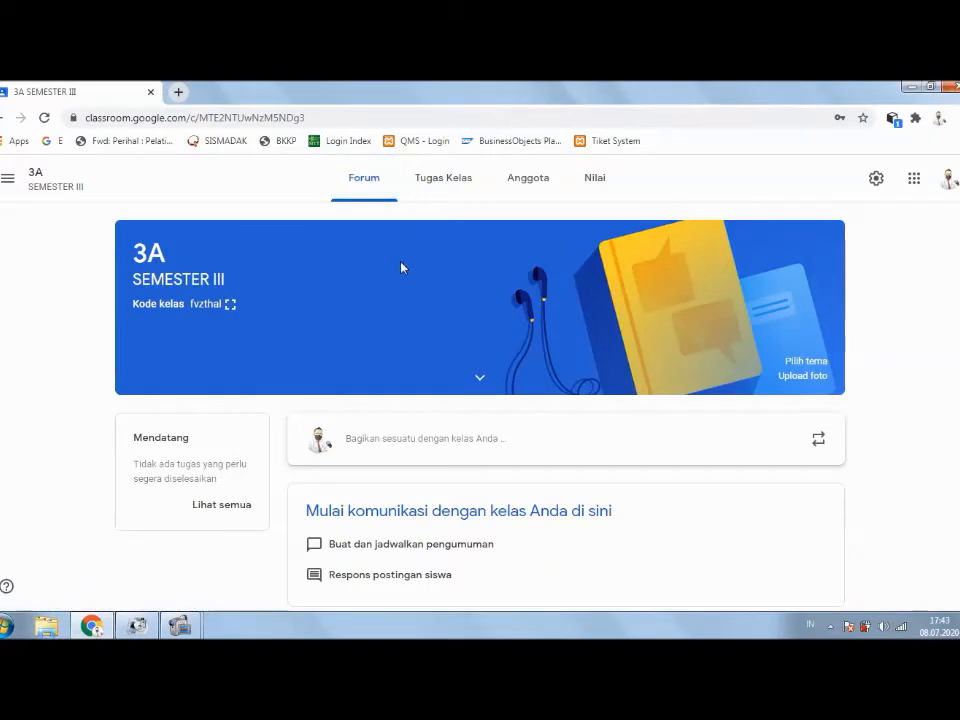
Step: Start a new class post and confirm it goes to Semua siswa
left_click(426, 446)
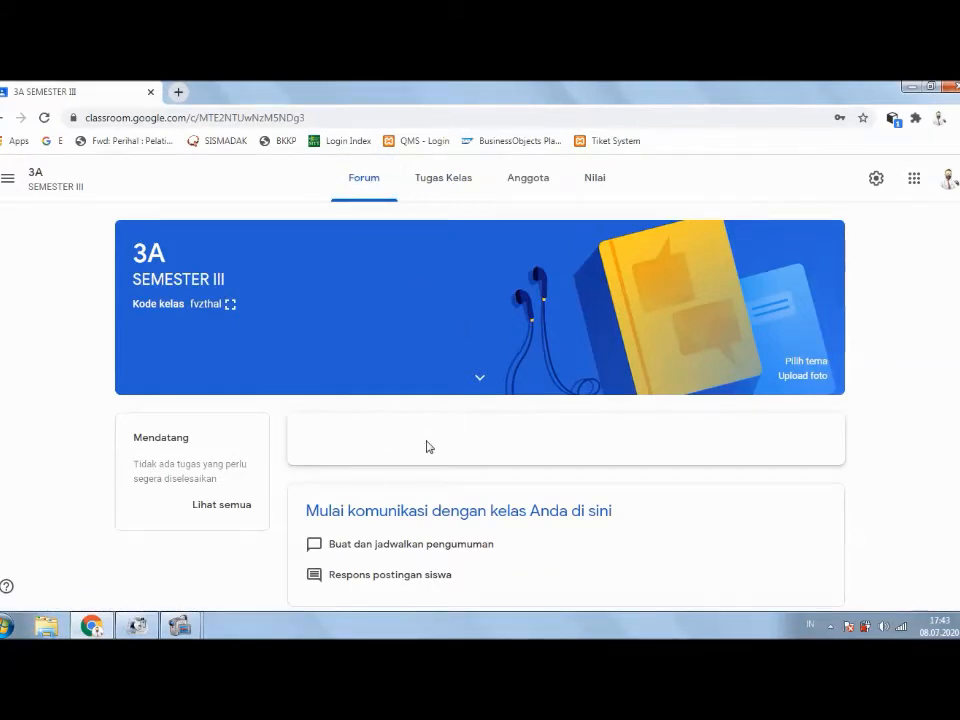
scroll(446, 447, "down", 1)
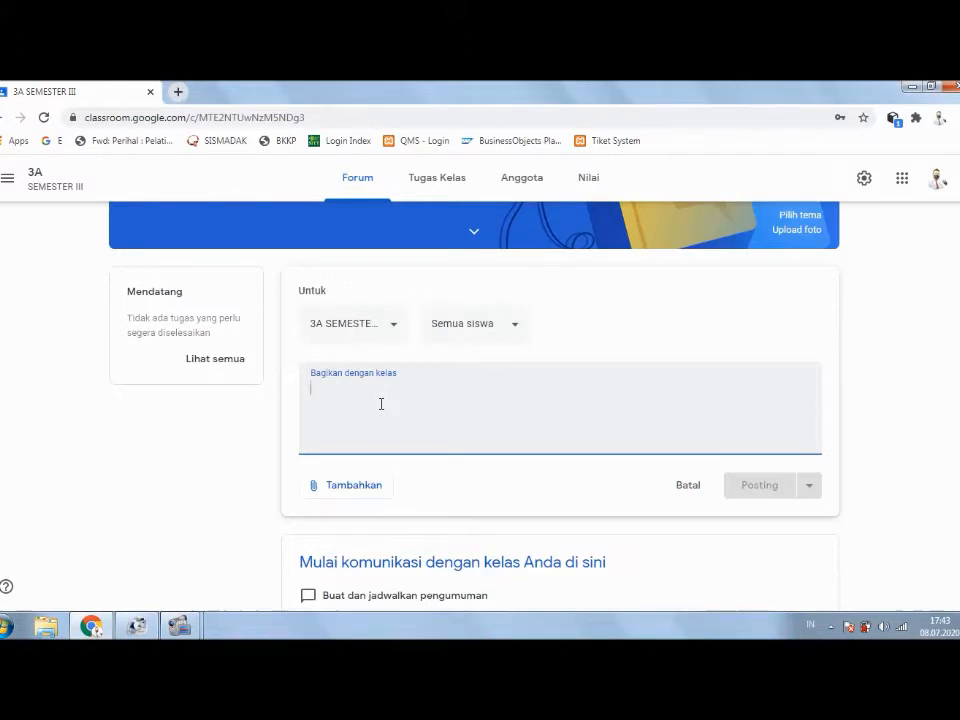
left_click(480, 337)
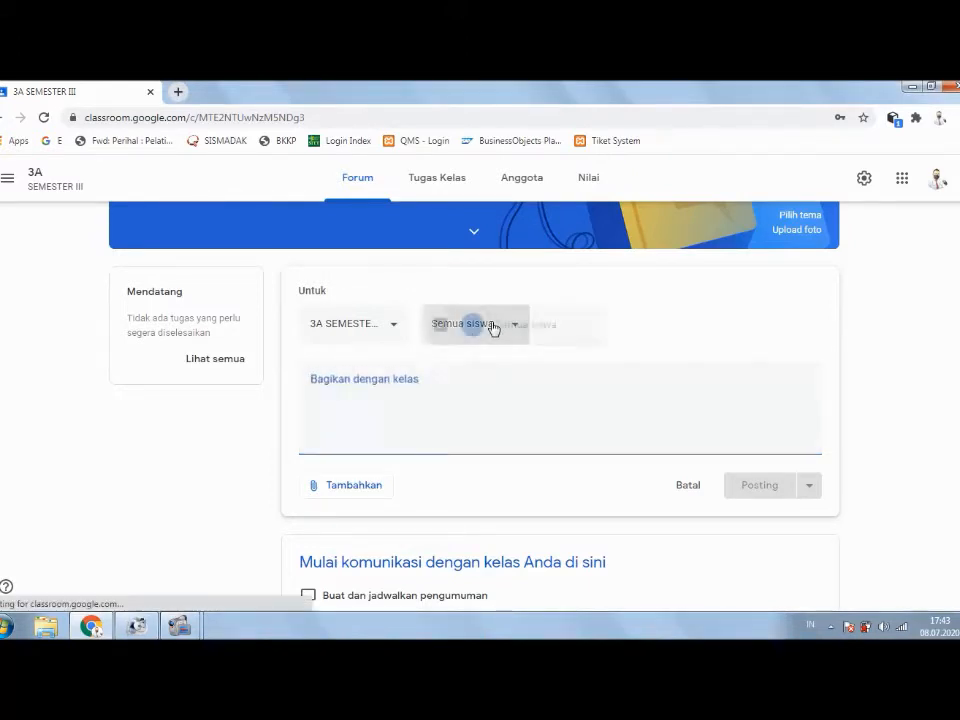
left_click(606, 324)
Step: Write the post text 'UJIAN AKHIR SEMESTER AKAN DIMULAI TANGGAL 01 AGUSTUS 2020.'
left_click(370, 394)
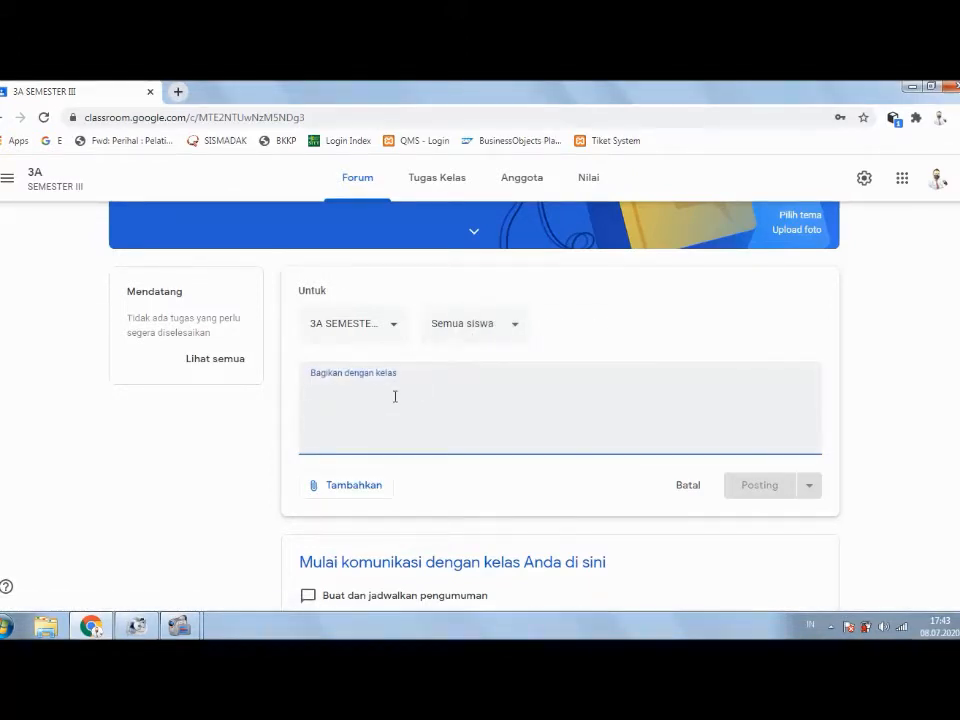
type("BES")
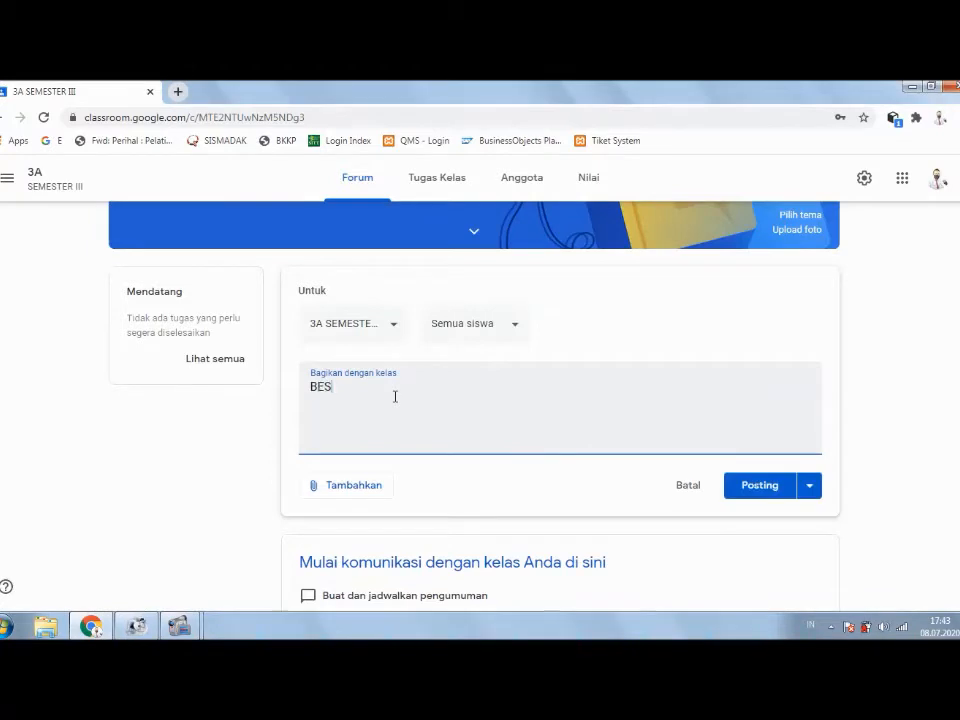
key("BackSpace")
key("BackSpace")
key("BackSpace")
type("UJIAN AKHIR SEMEST")
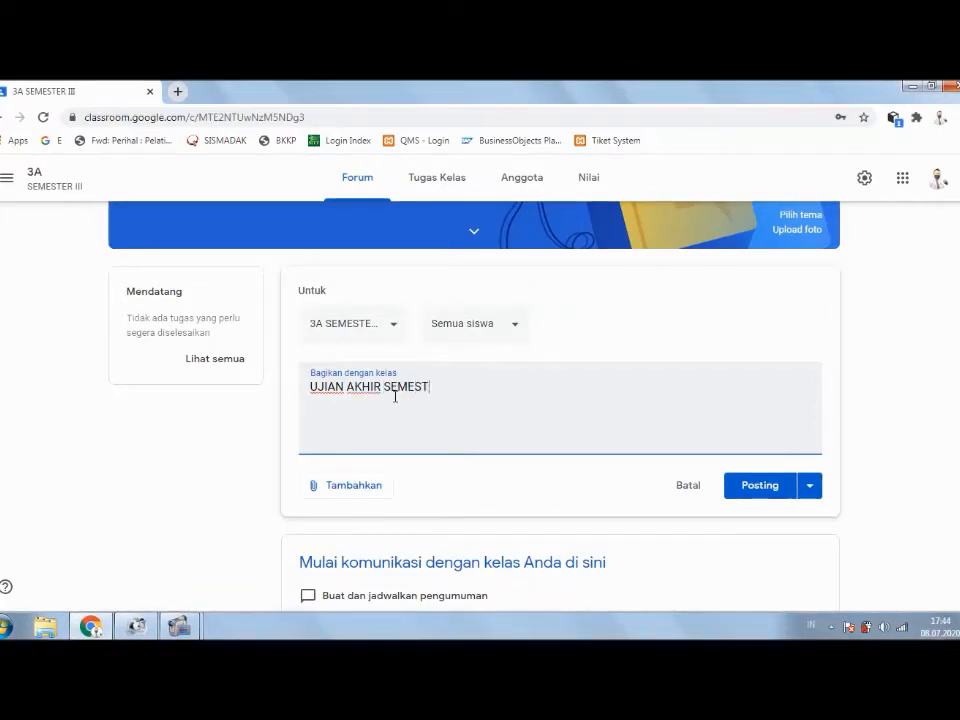
type("ER AK")
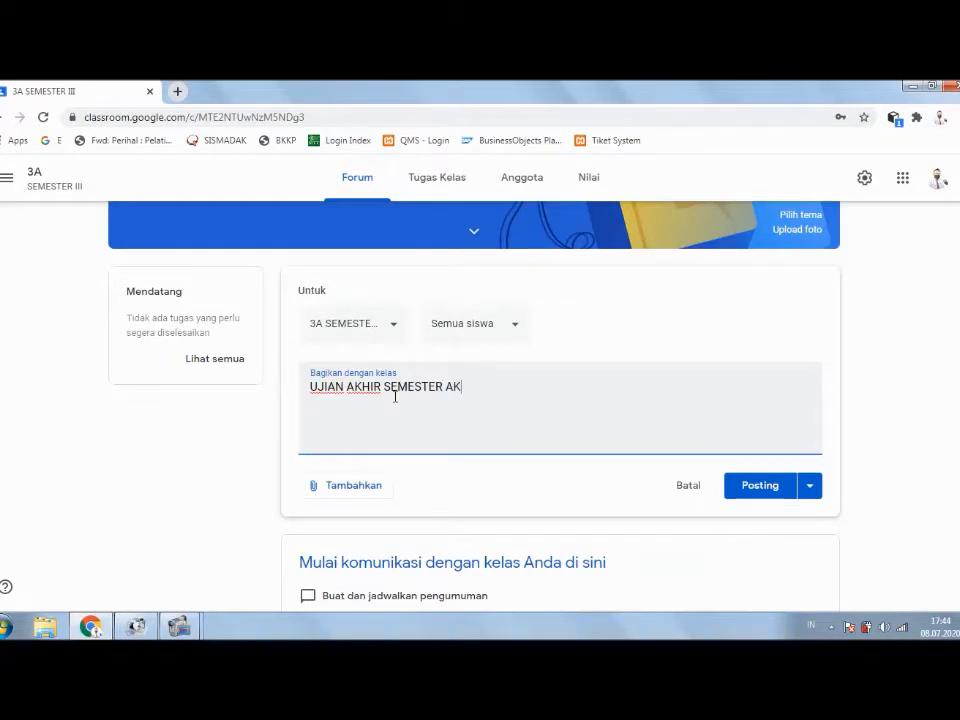
type("AN DIMULAI TANGGAL 3")
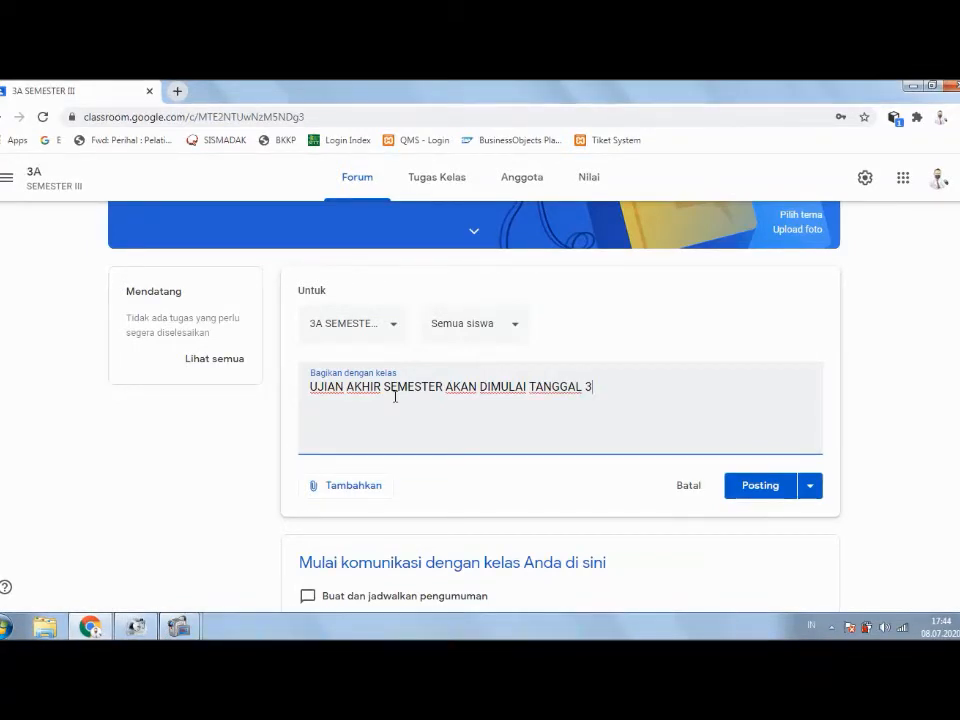
key("BackSpace")
type("01 AGU")
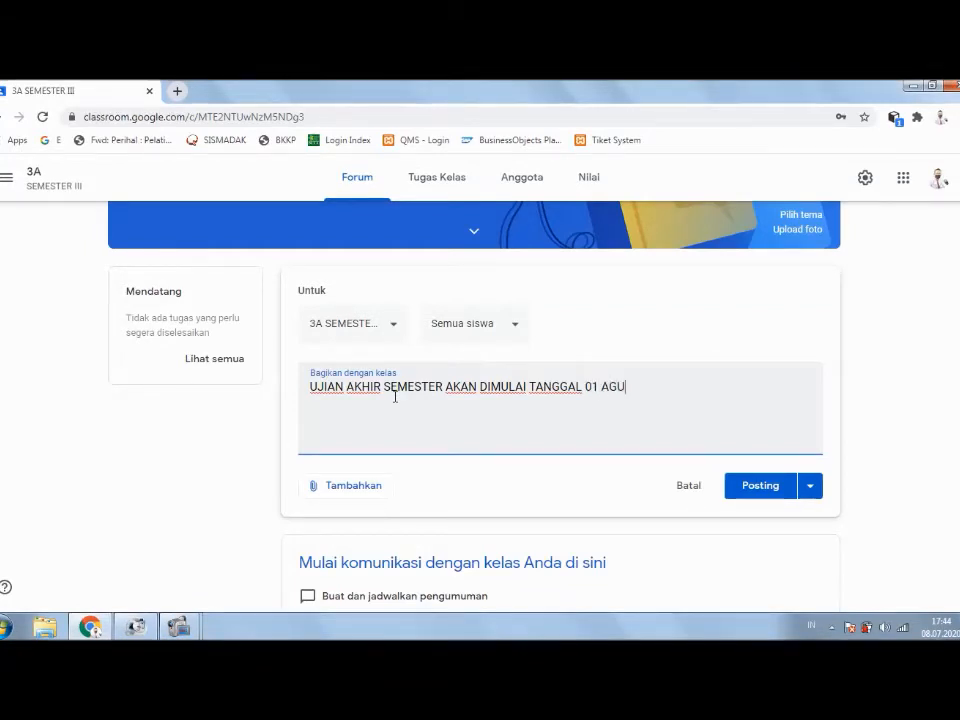
type("STUS")
key("Tab")
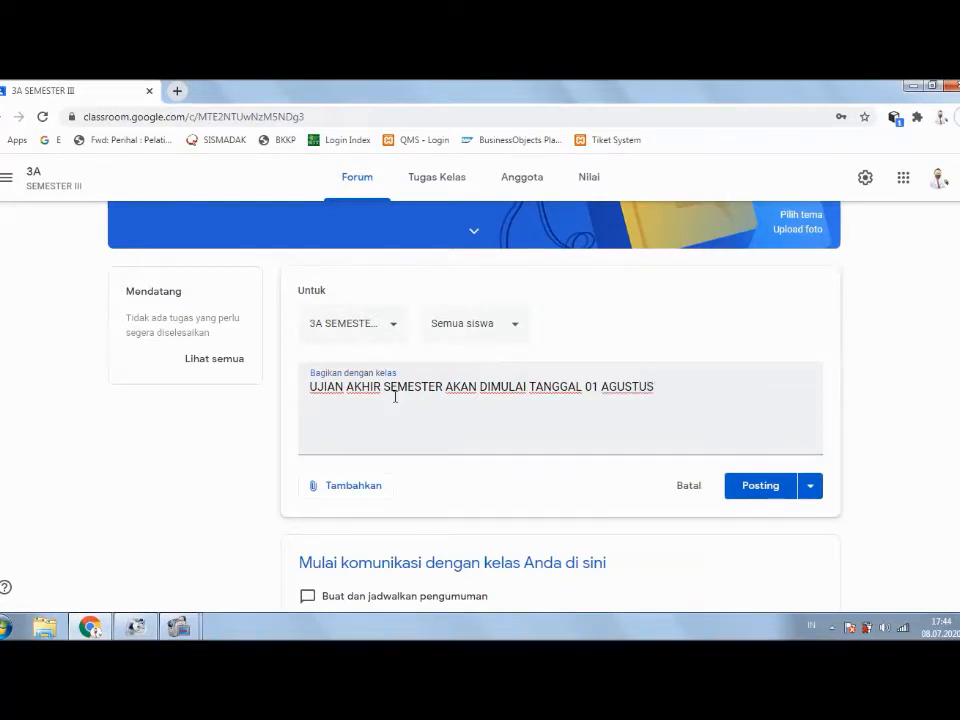
left_click(689, 396)
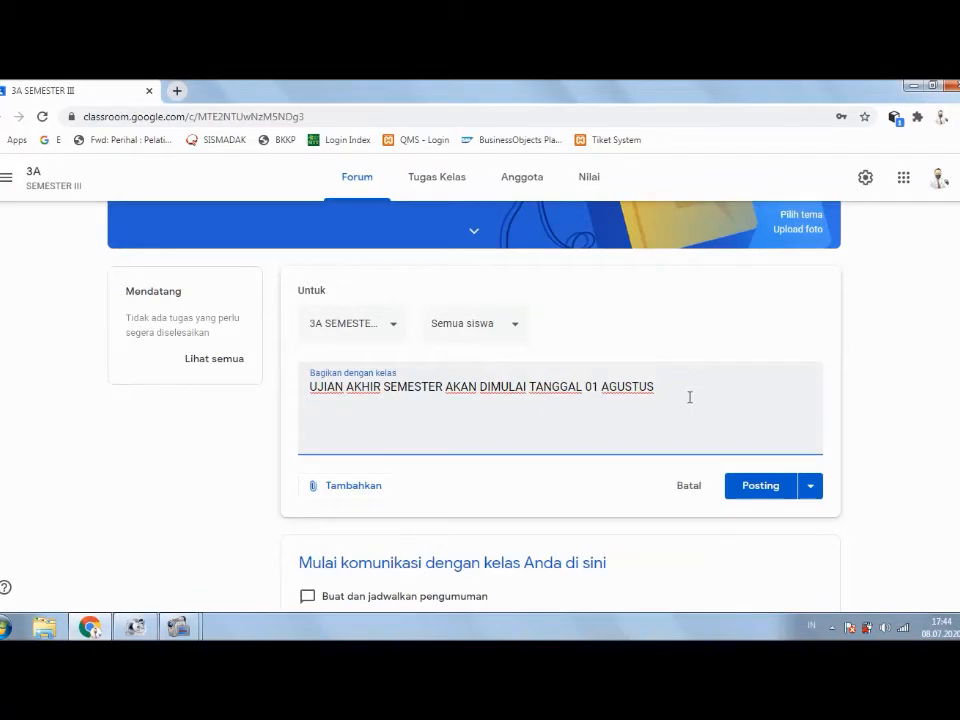
type("2020.")
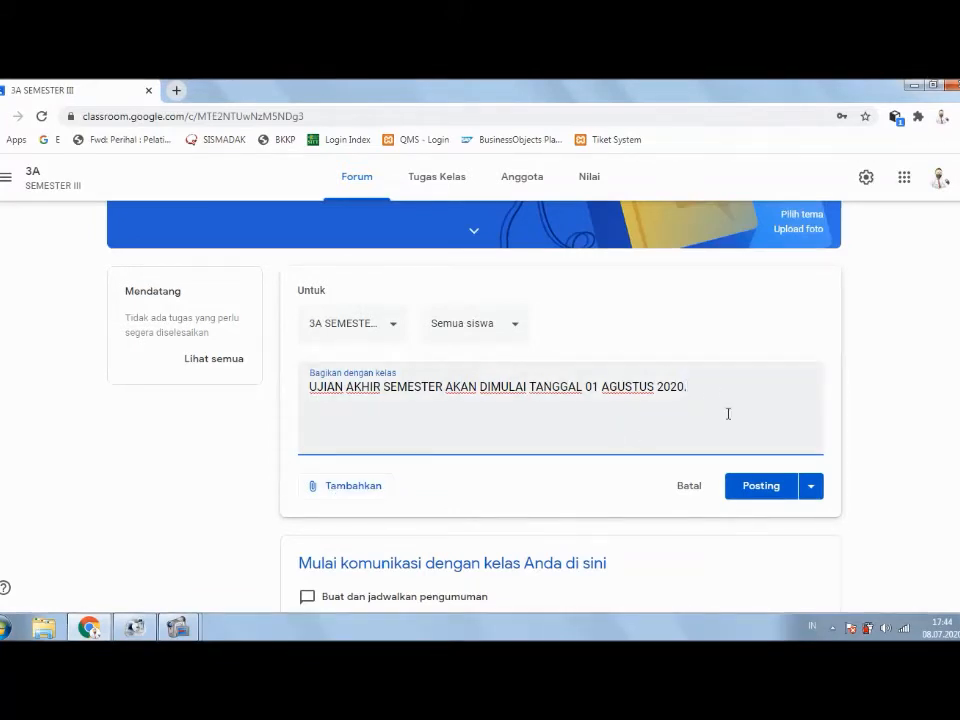
Step: Schedule the exam announcement with Jadwalkan for 9 Jul 2020 at 08.00
left_click(811, 492)
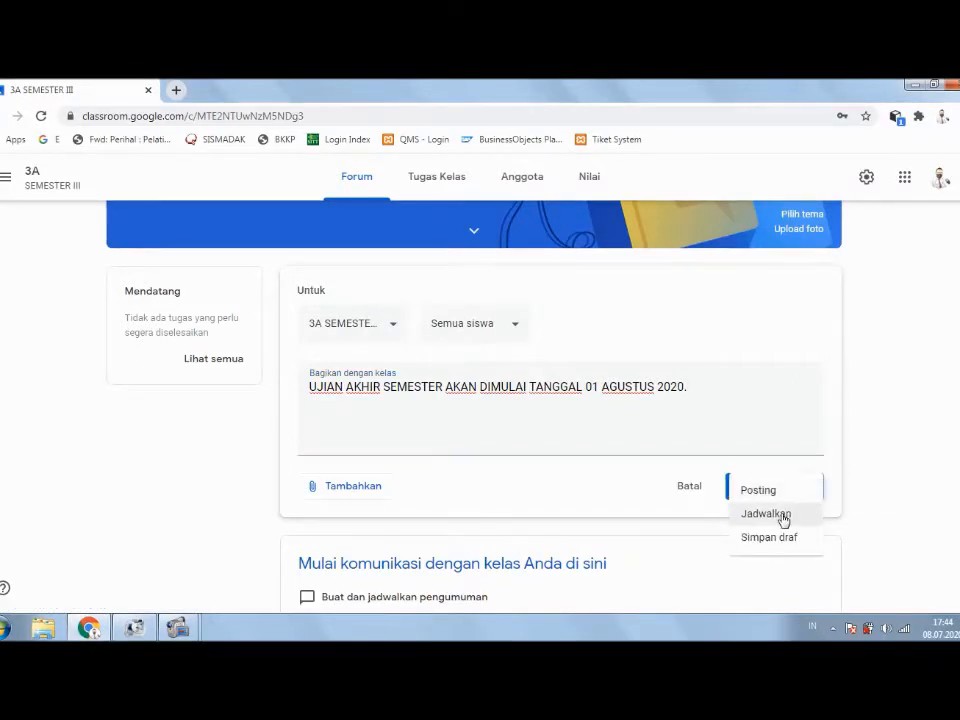
left_click(765, 514)
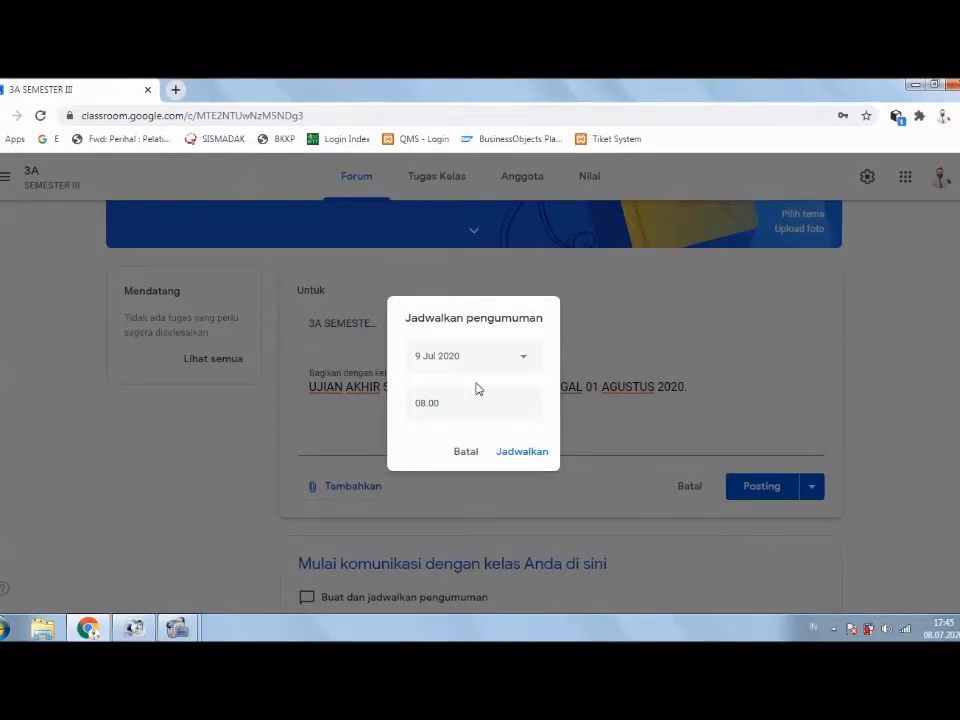
left_click(528, 458)
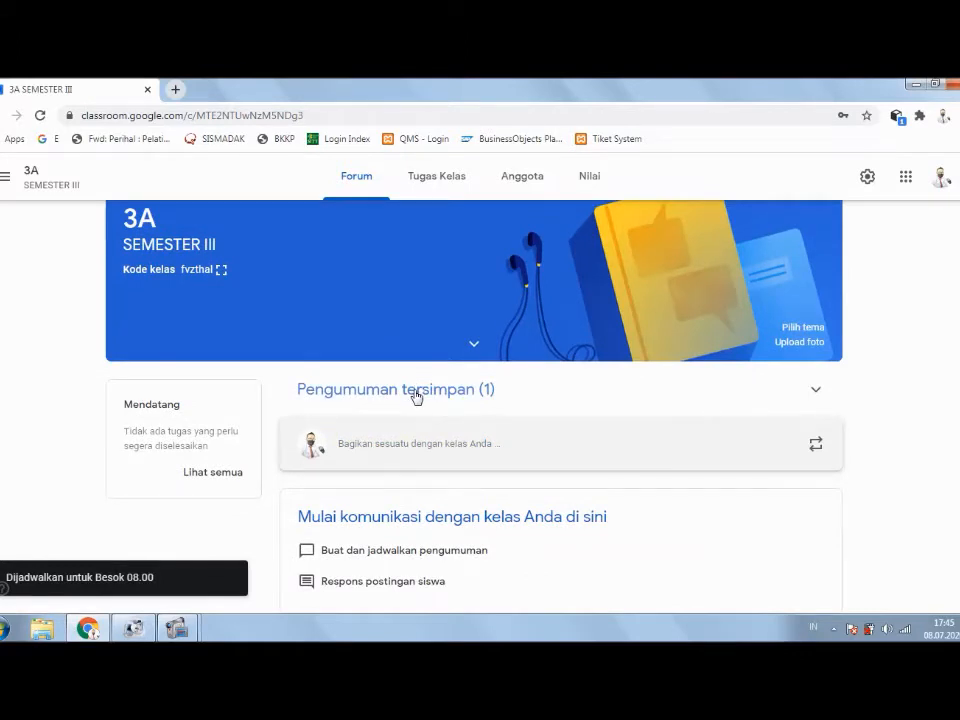
Step: Expand 'Pengumuman tersimpan (1)' to see the exam notice scheduled for Besok 08.00
left_click(416, 397)
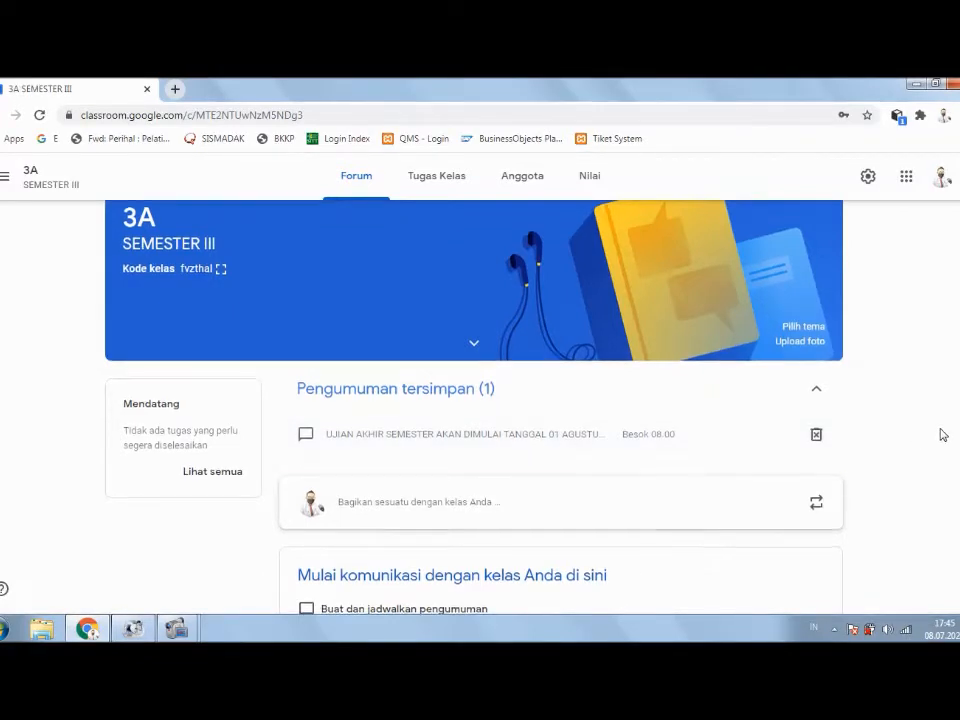
scroll(754, 407, "down", 1)
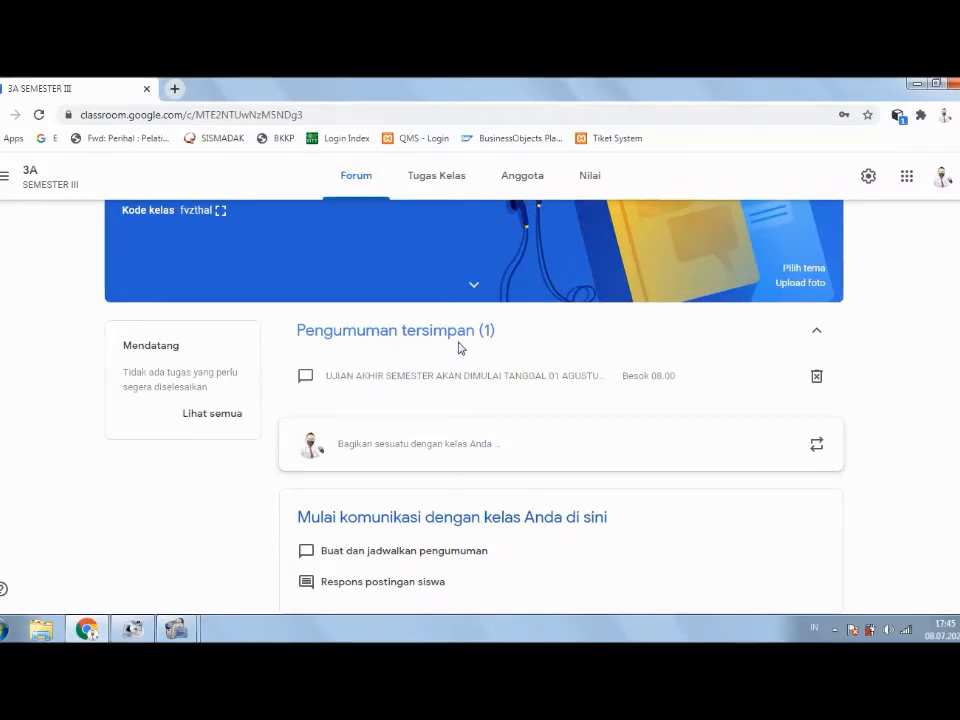
scroll(457, 356, "up", 1)
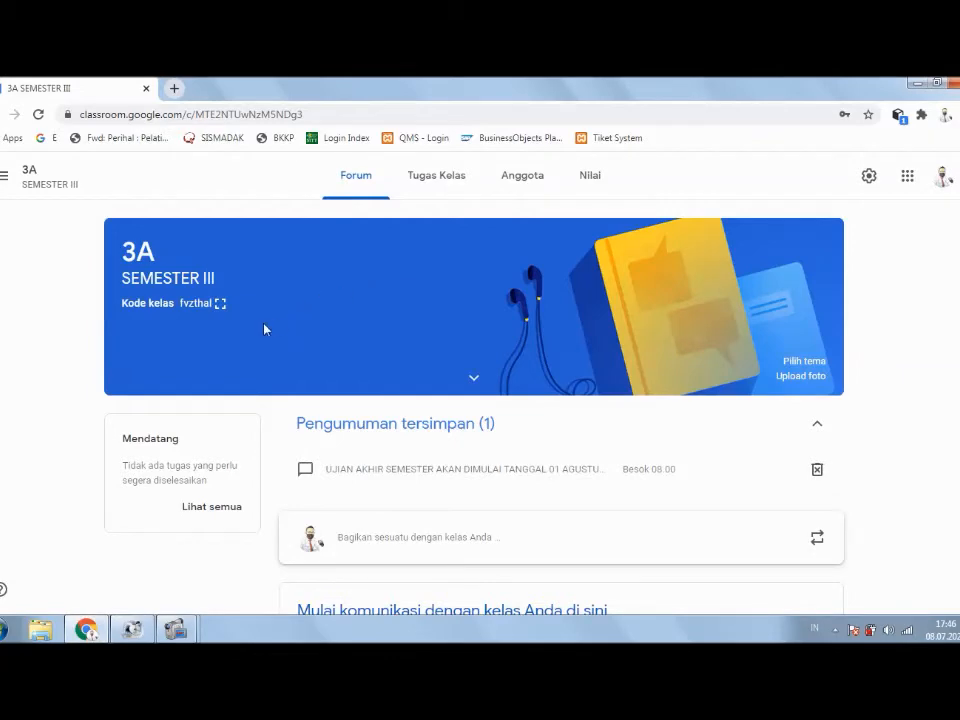
left_click(208, 314)
left_click(212, 320)
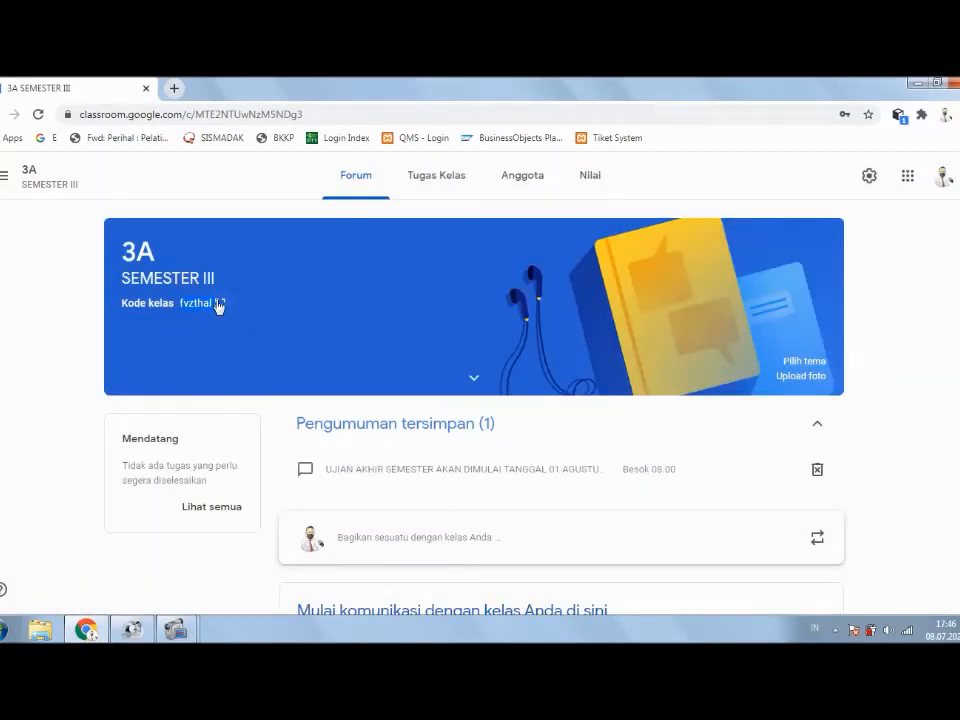
left_click(218, 304)
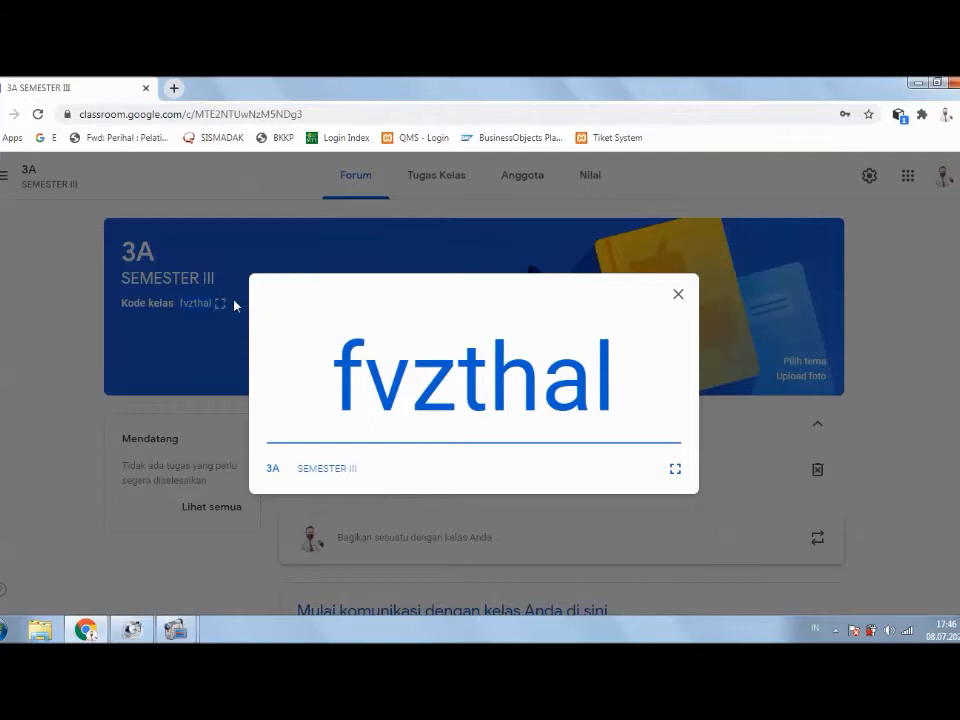
left_click(679, 298)
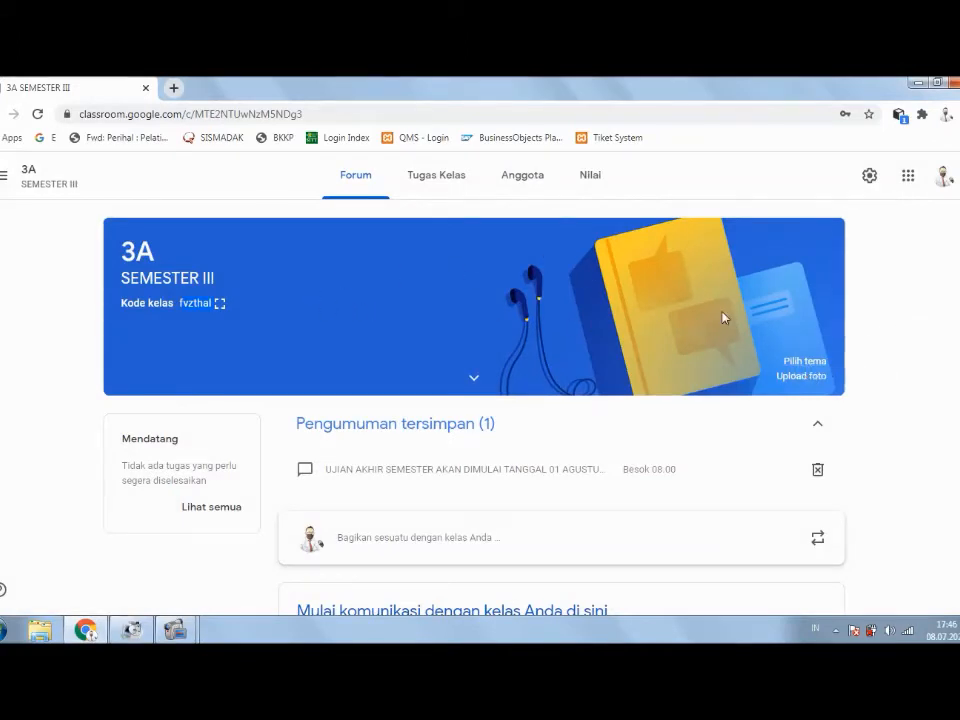
Step: Apply the dark medals-and-diploma gallery theme to class 3A's banner, then go to Tugas Kelas
left_click(805, 362)
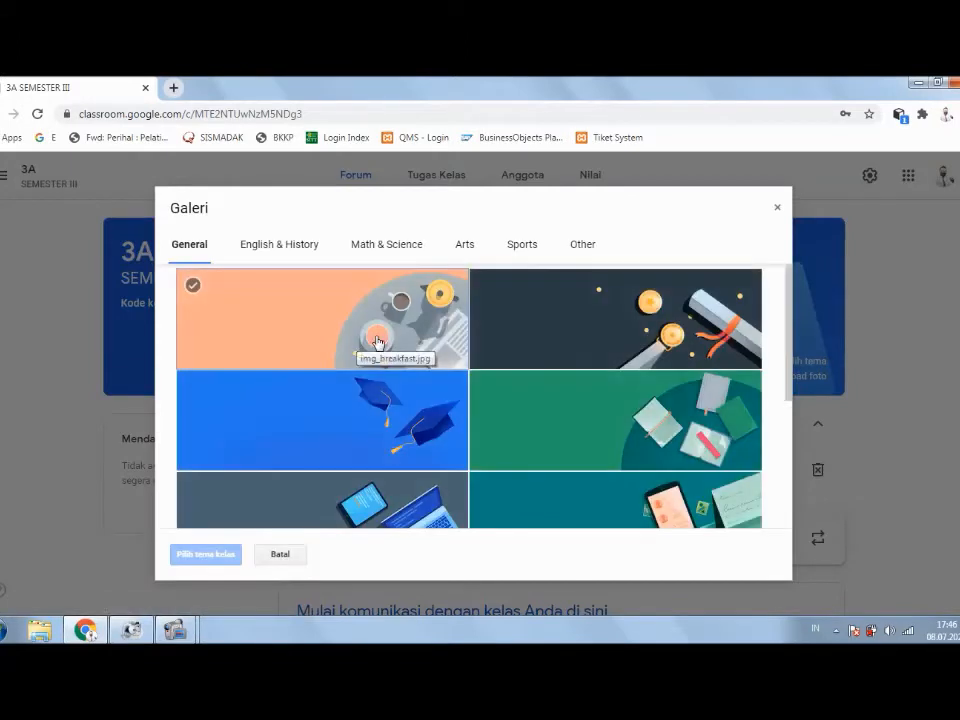
left_click(641, 337)
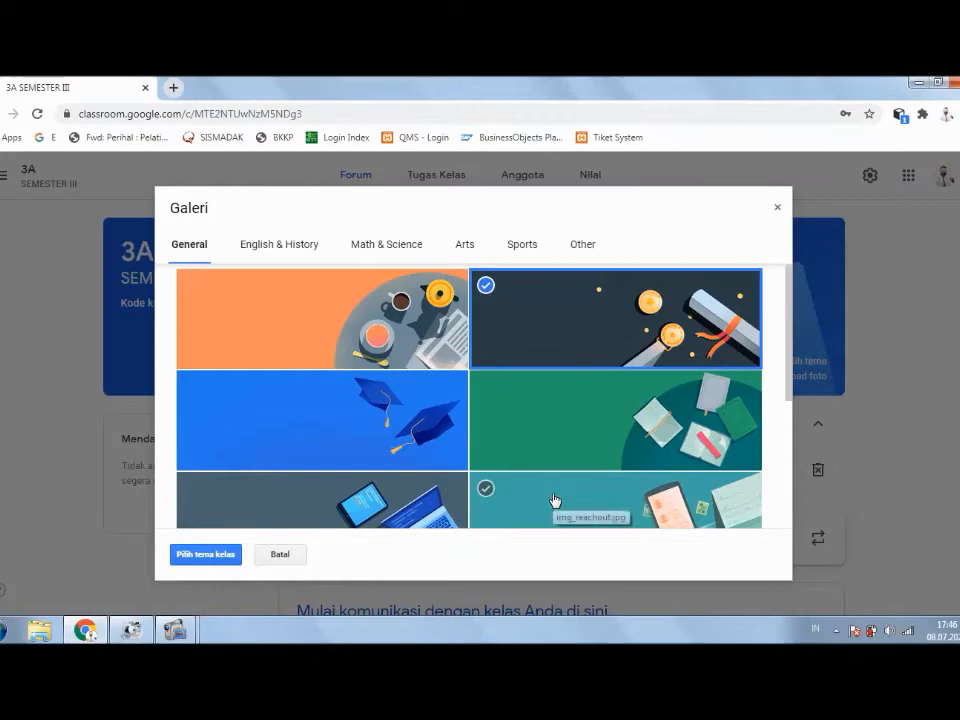
left_click(186, 559)
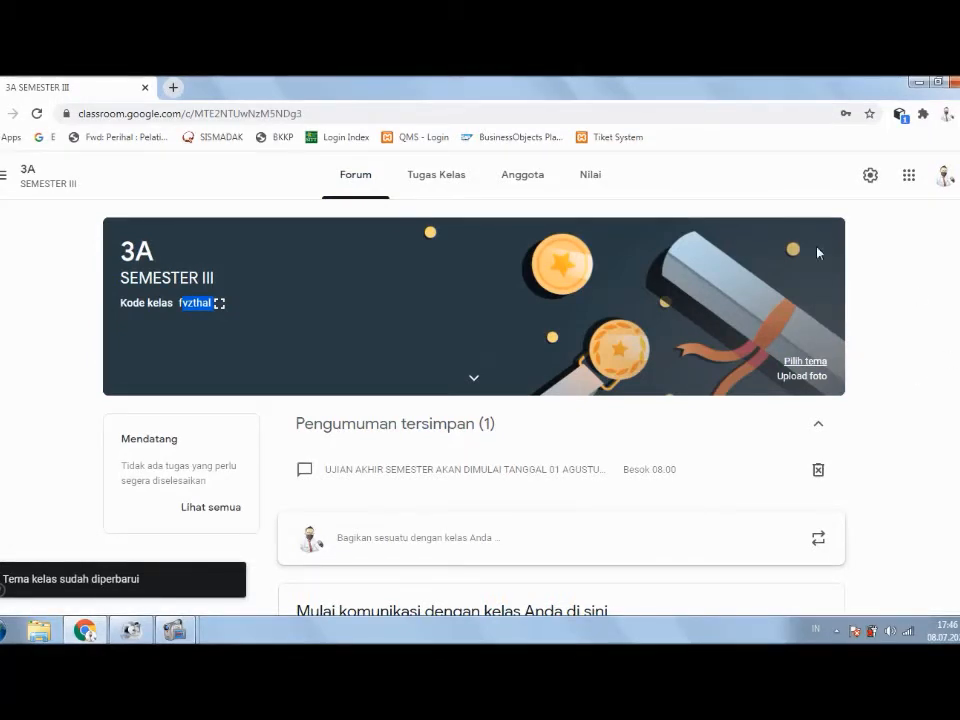
left_click(446, 174)
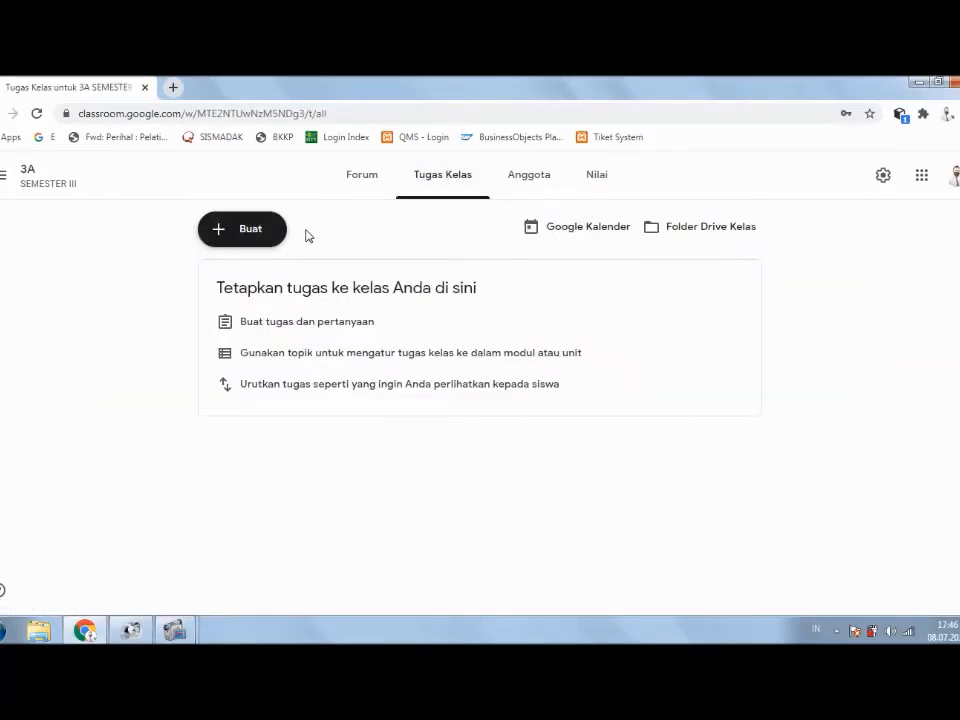
Step: Start a Tugas and discard it, then reopen the Buat menu listing the post types
left_click(252, 240)
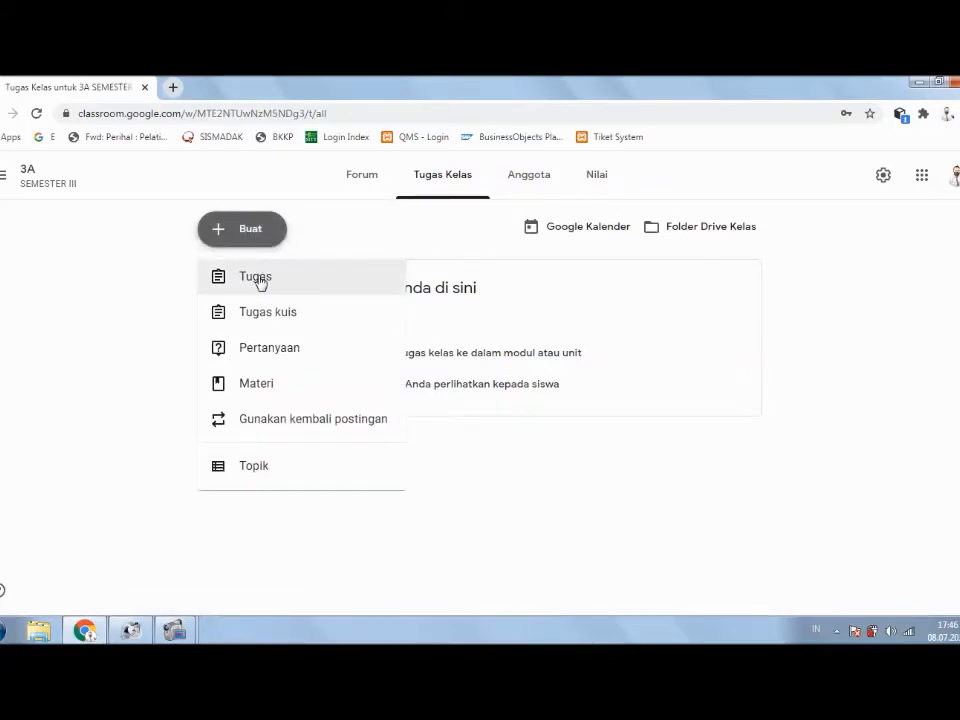
left_click(257, 280)
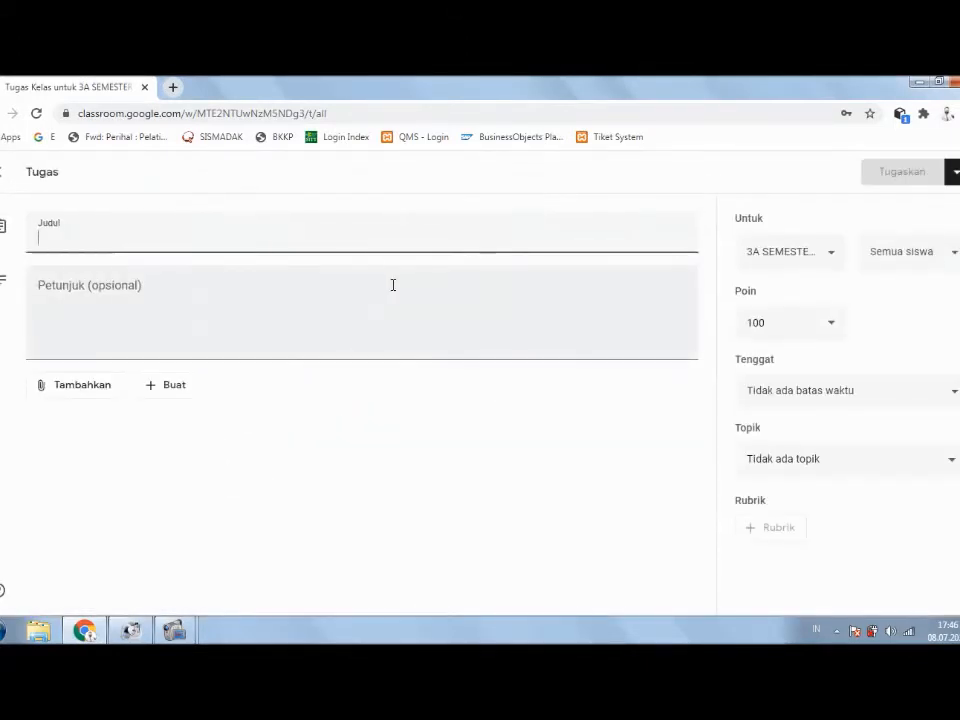
left_click(2, 174)
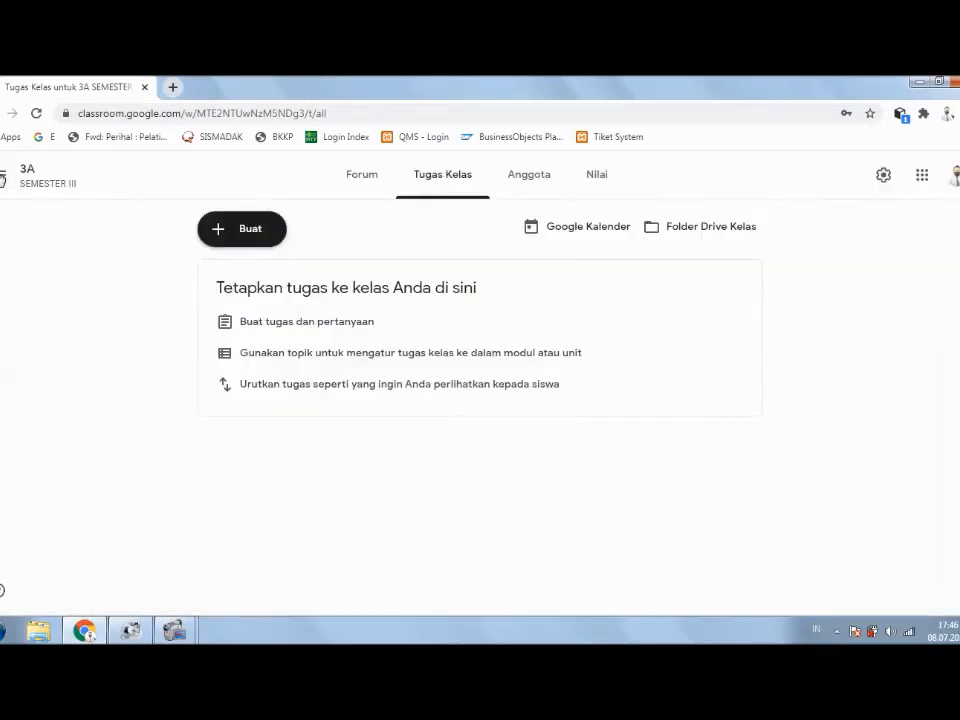
left_click(242, 240)
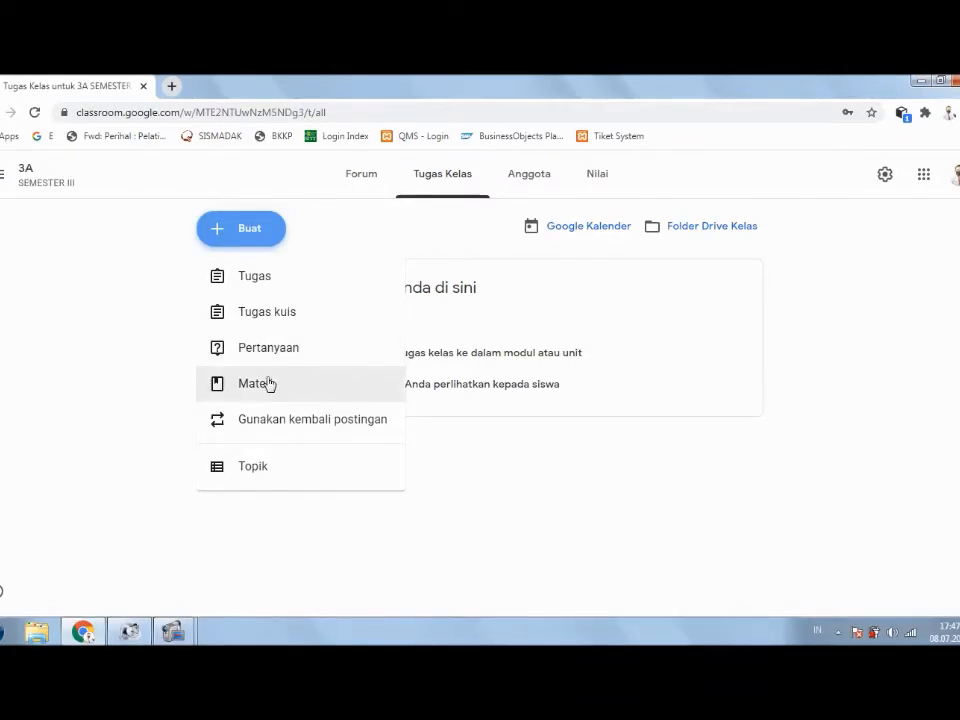
Step: Start a Materi post, cancel its YouTube video attachment, and close the form unused
left_click(269, 384)
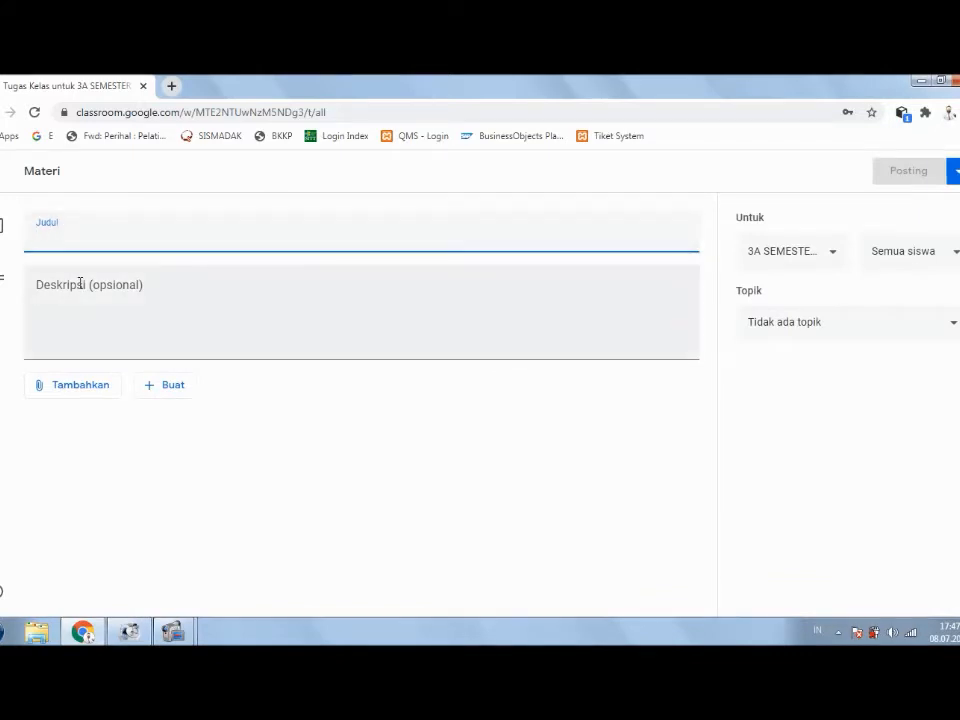
left_click(86, 387)
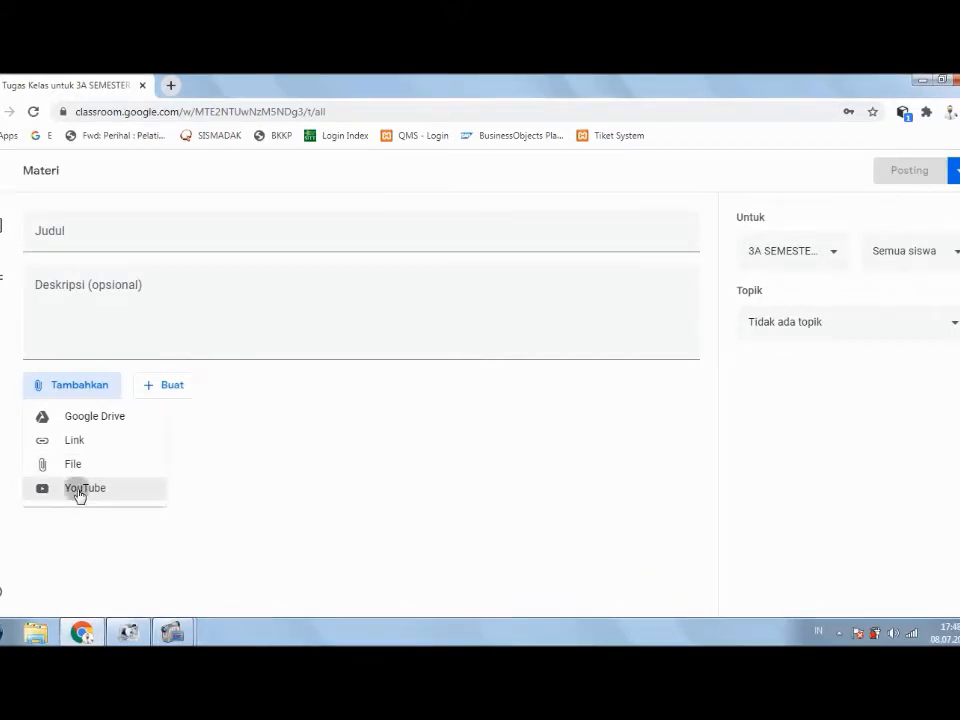
left_click(79, 495)
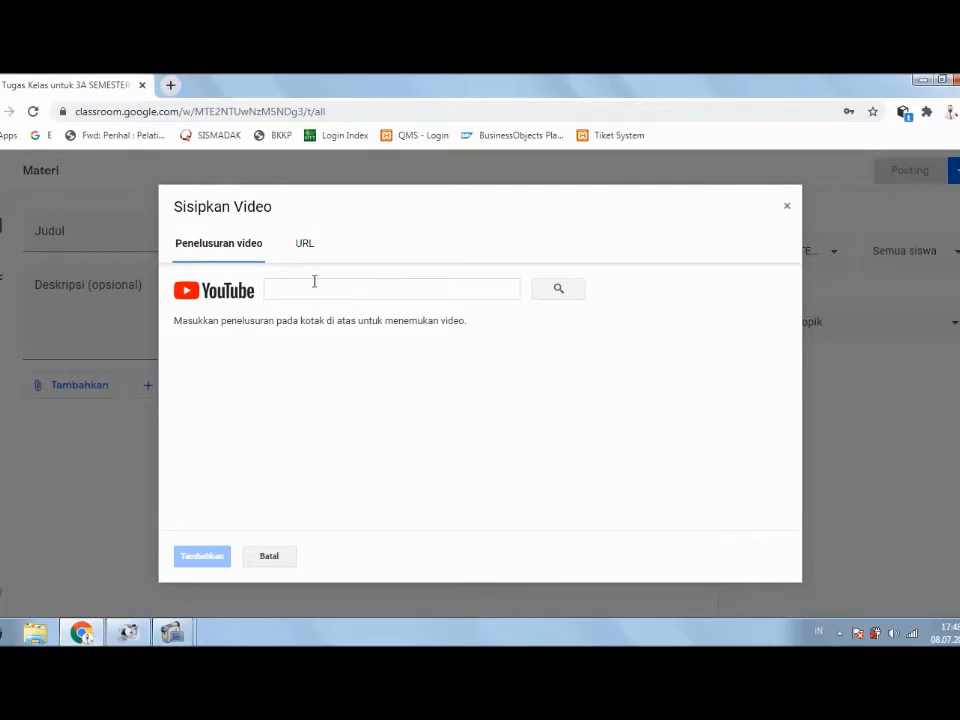
left_click(272, 558)
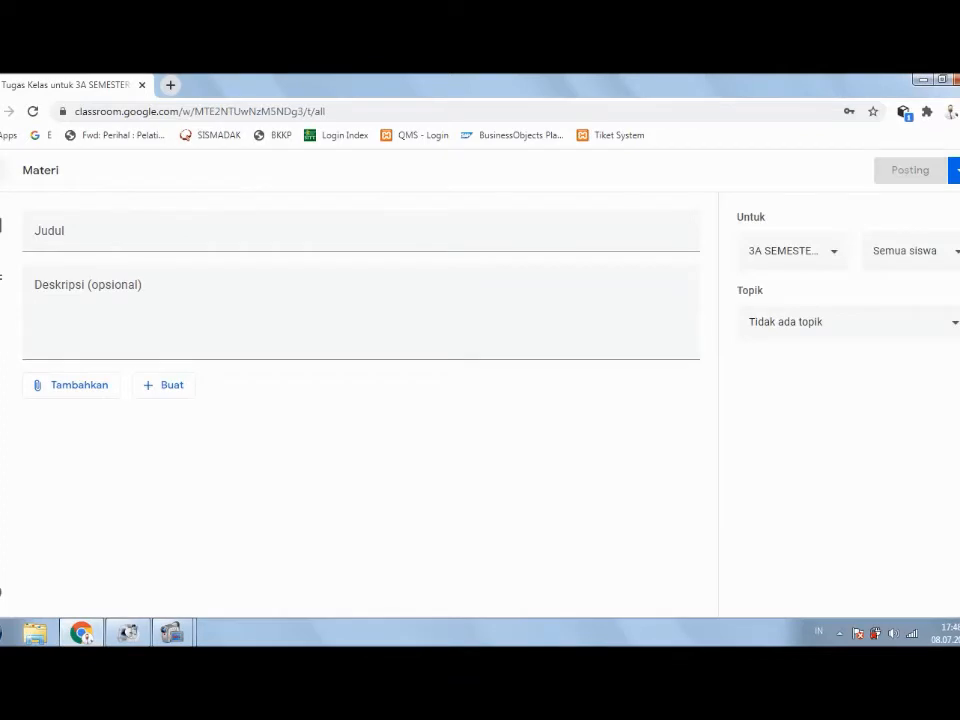
left_click(6, 170)
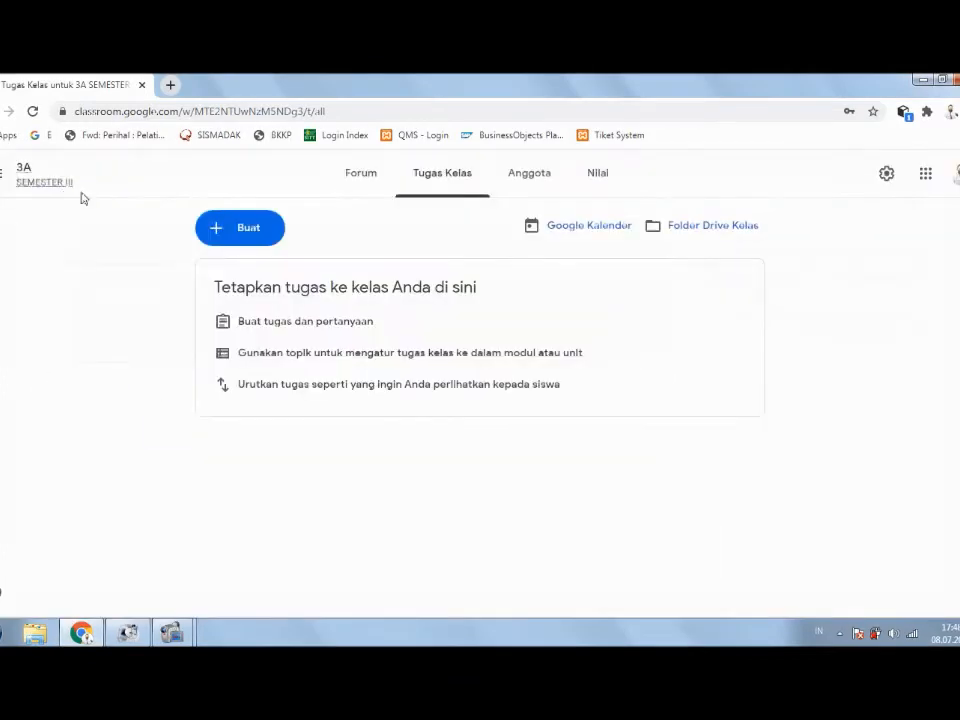
Step: Start a new assignment titled 'TUGAS BAB 1'
left_click(228, 229)
left_click(276, 284)
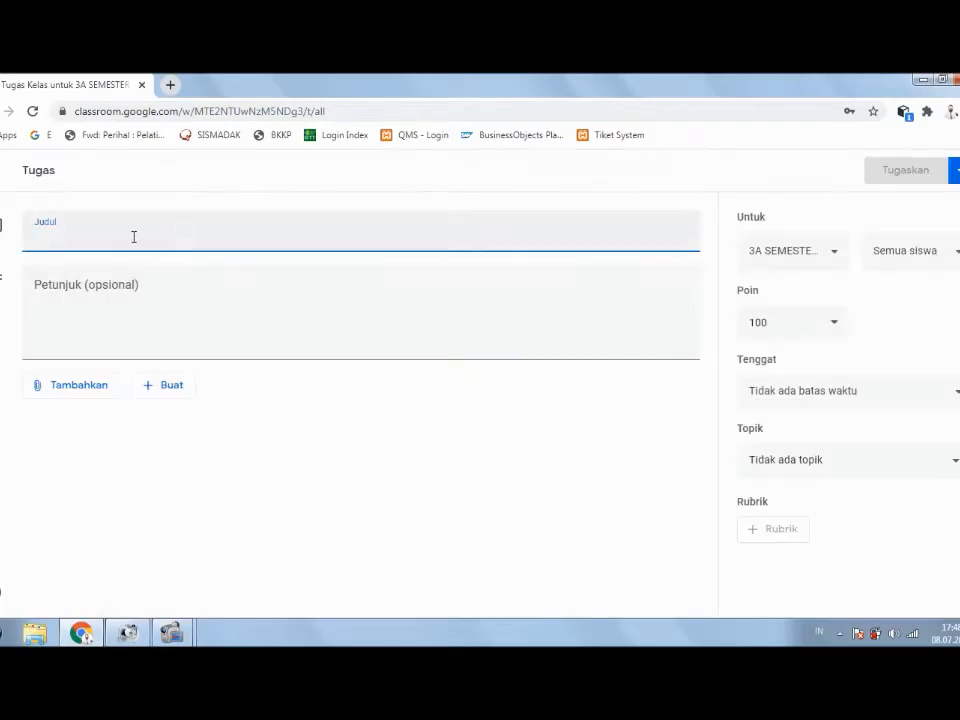
type("TUGADS")
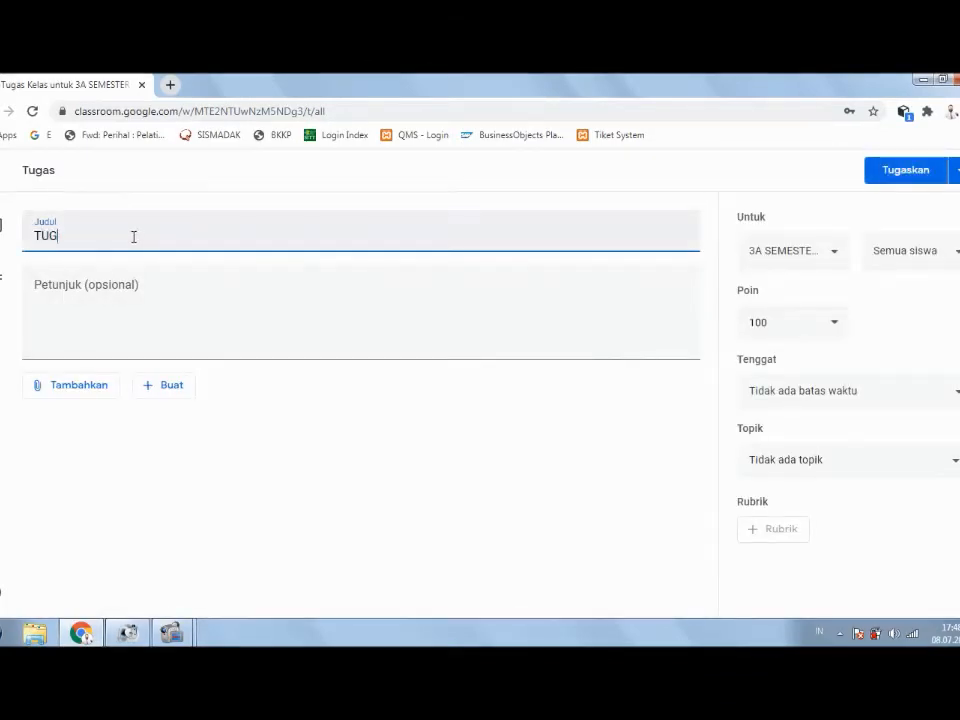
key("BackSpace")
key("BackSpace")
key("BackSpace")
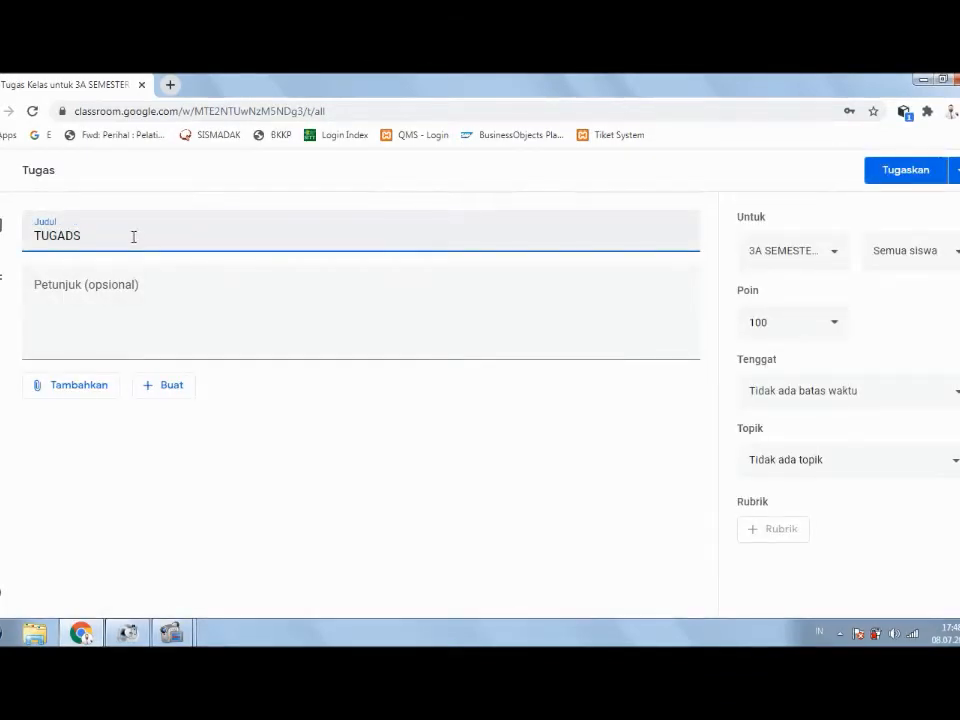
type("S BA")
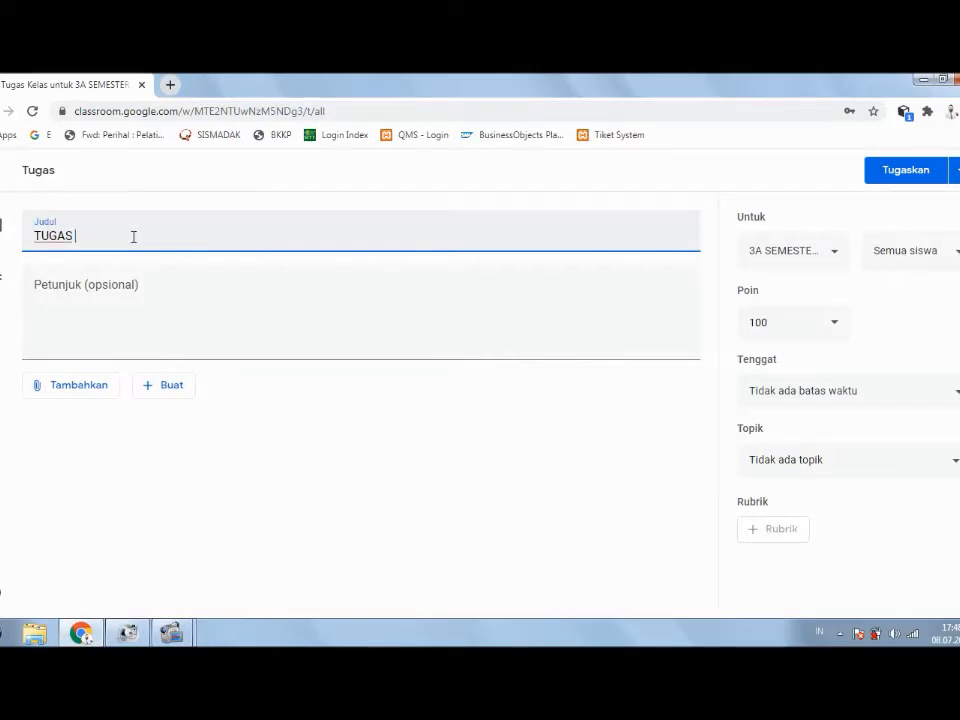
type("B 1")
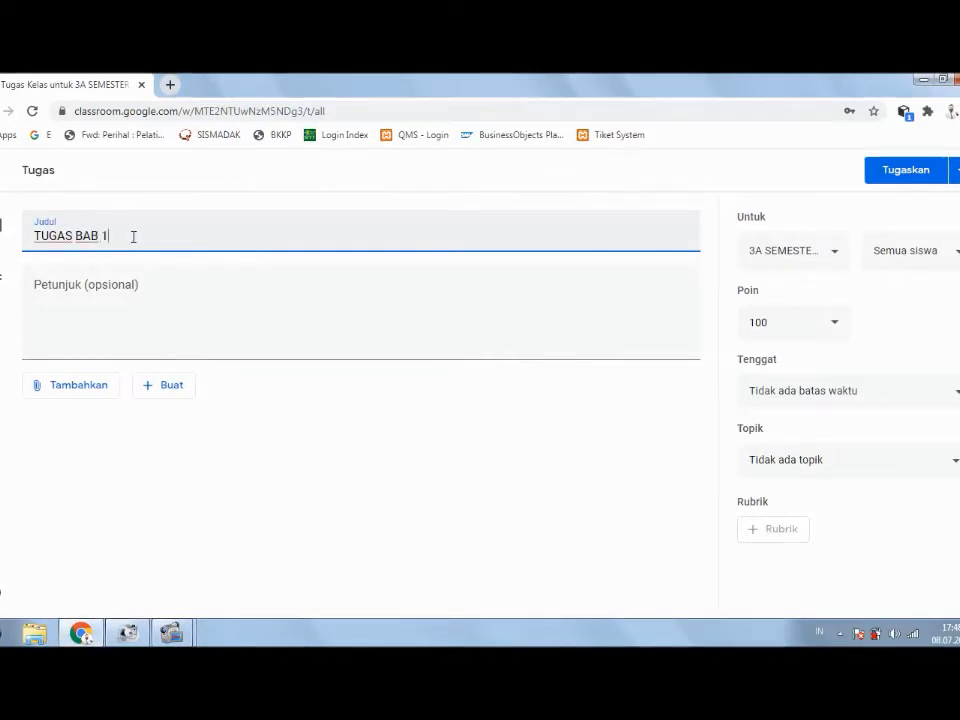
Step: Enter the instructions 'BACALAH BAB 1 HALAMAN 16-20.' for the assignment
key("Tab")
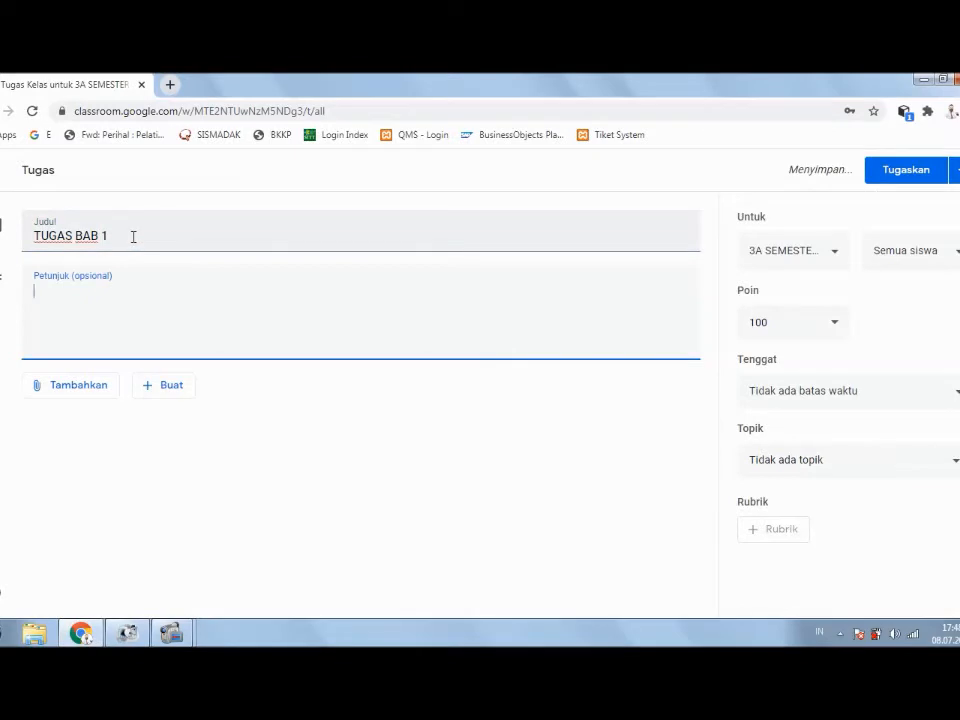
type("BACAK")
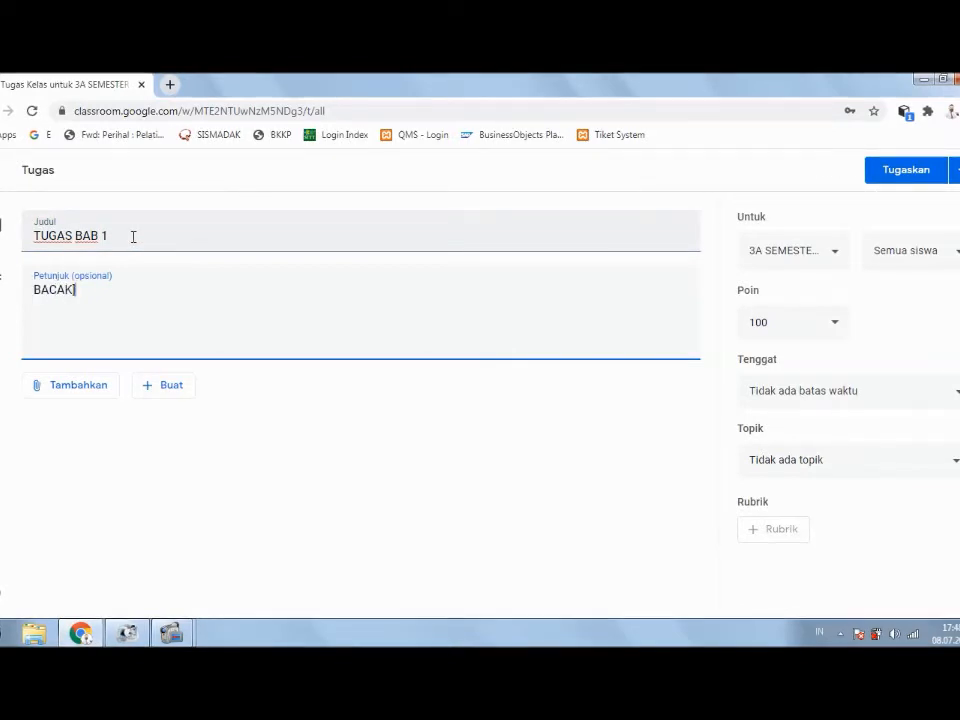
key("BackSpace")
type("K\\")
key("BackSpace")
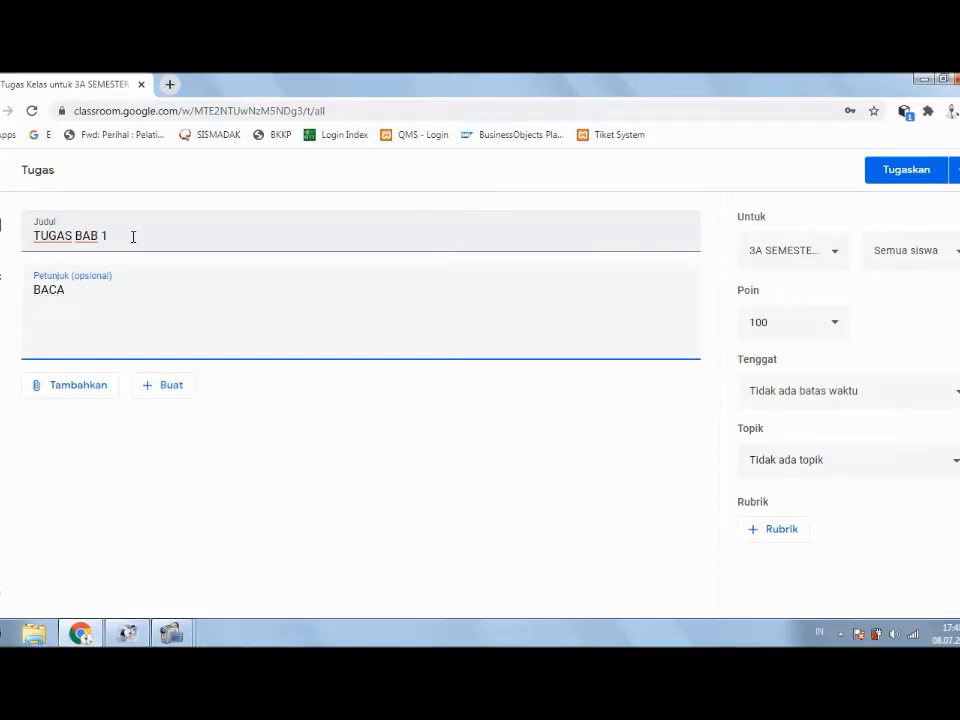
type("AH")
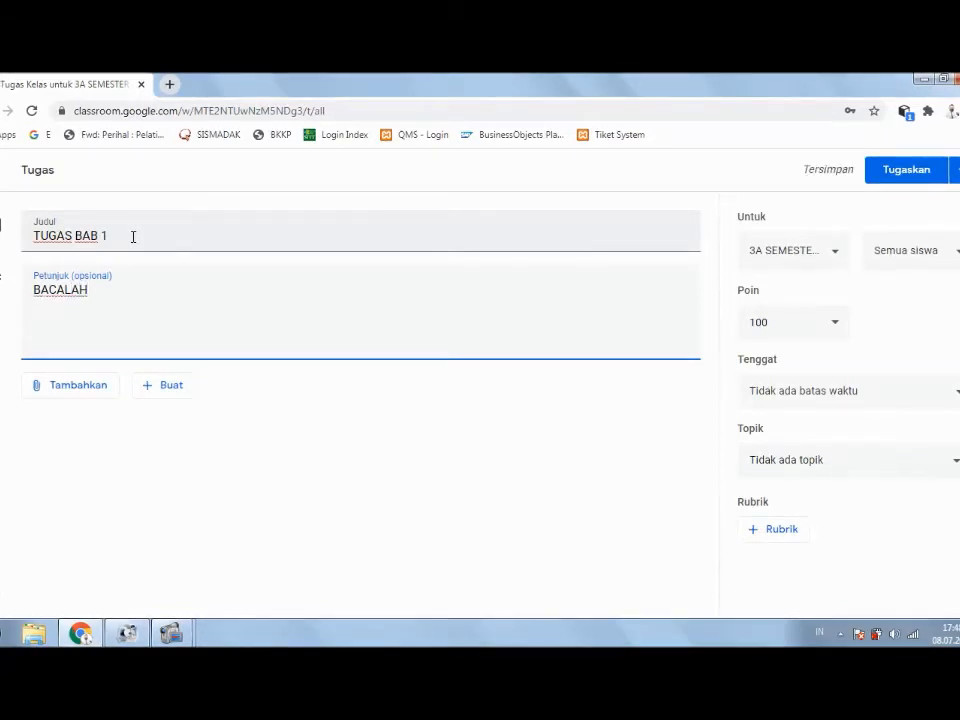
type(" BAB ")
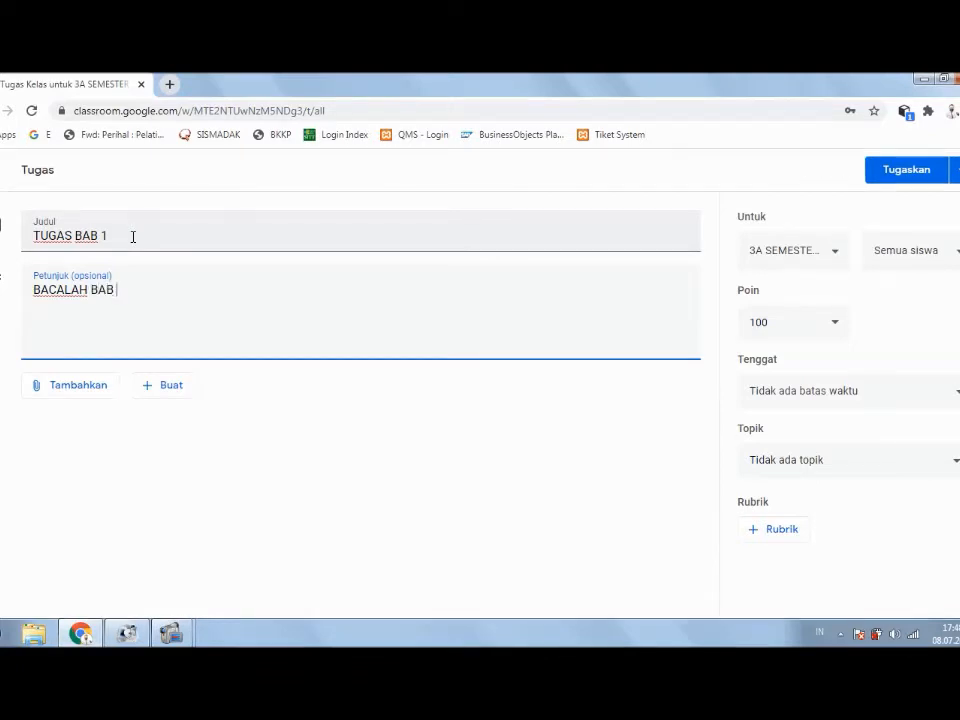
type("1 HA")
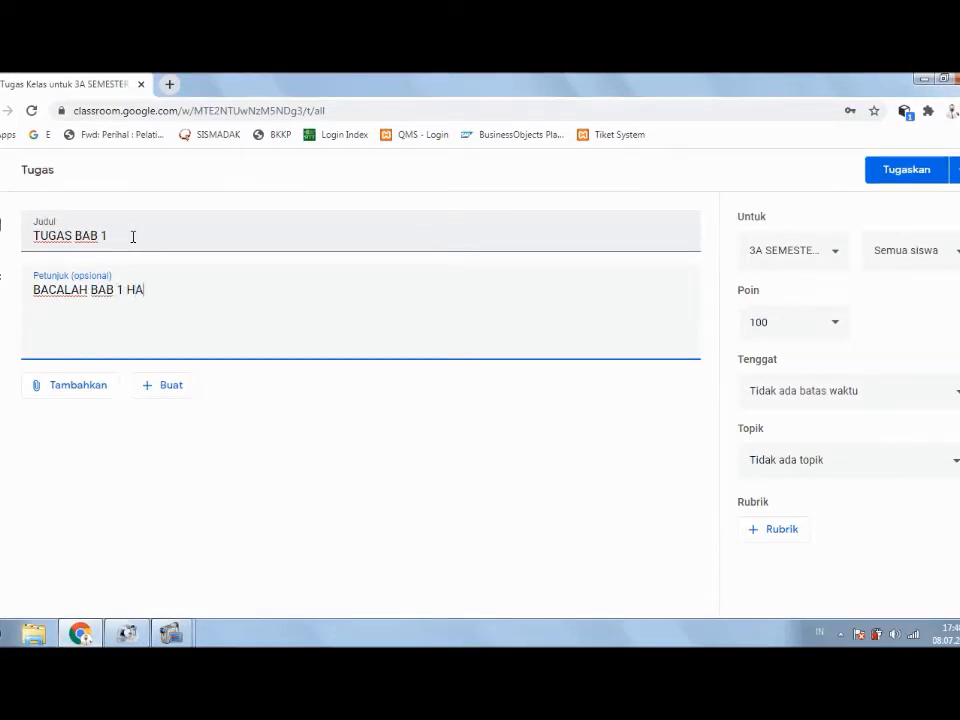
type("LAMA")
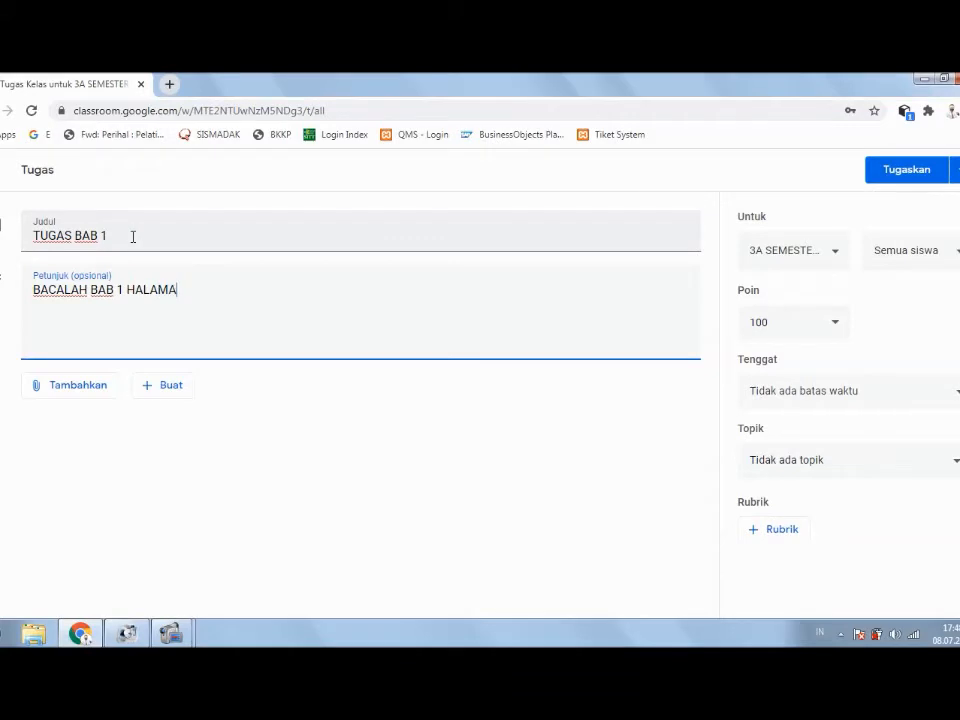
type("N 1")
type("-")
key("BackSpace")
key("BackSpace")
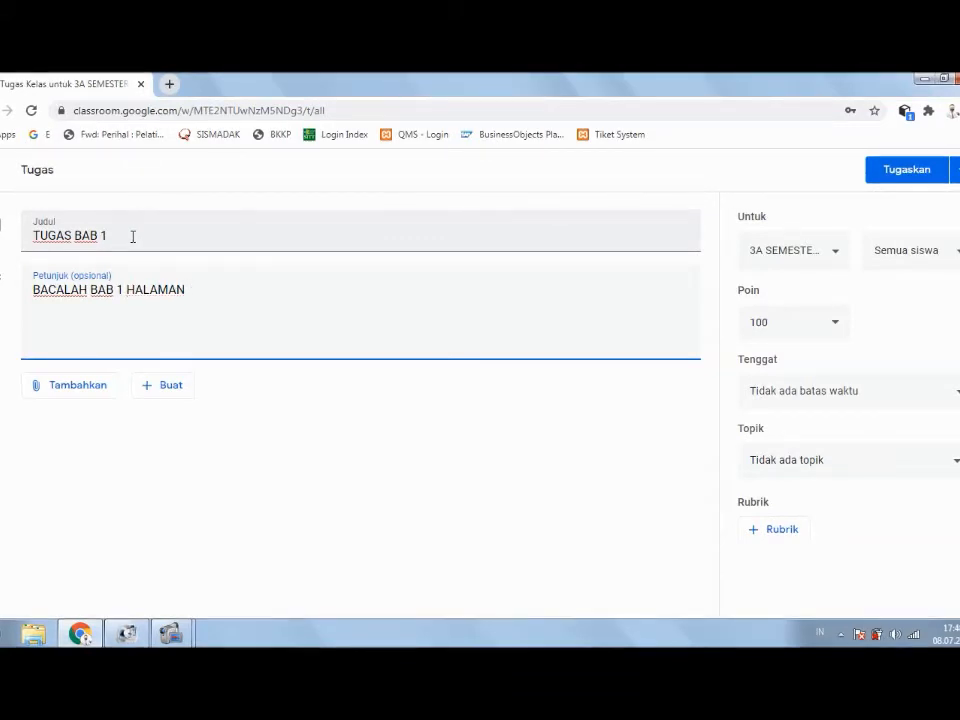
type("16-")
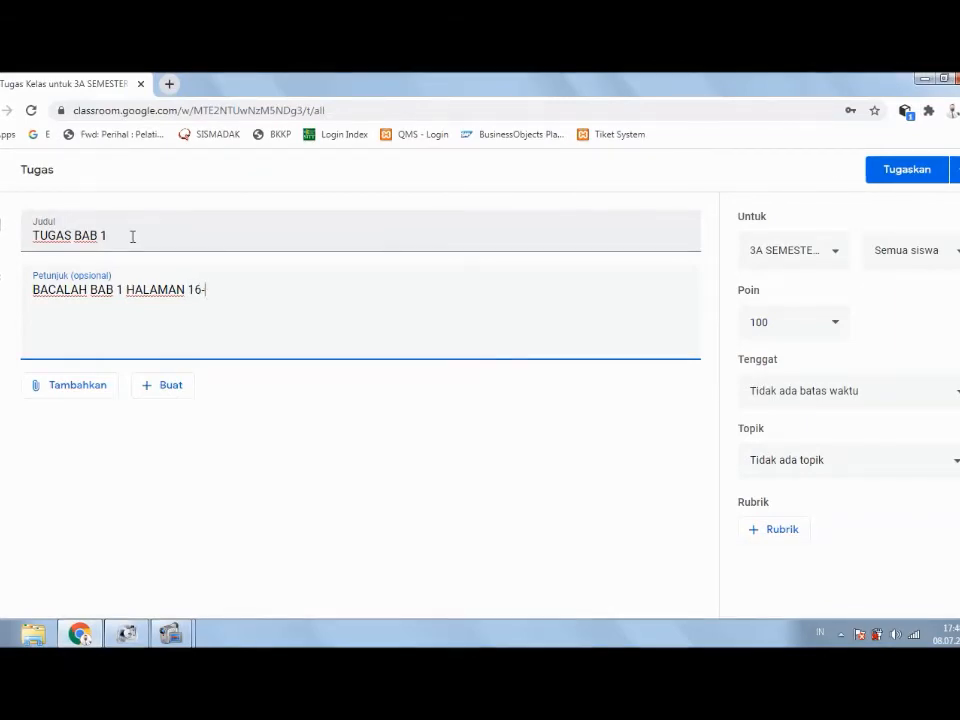
type("20")
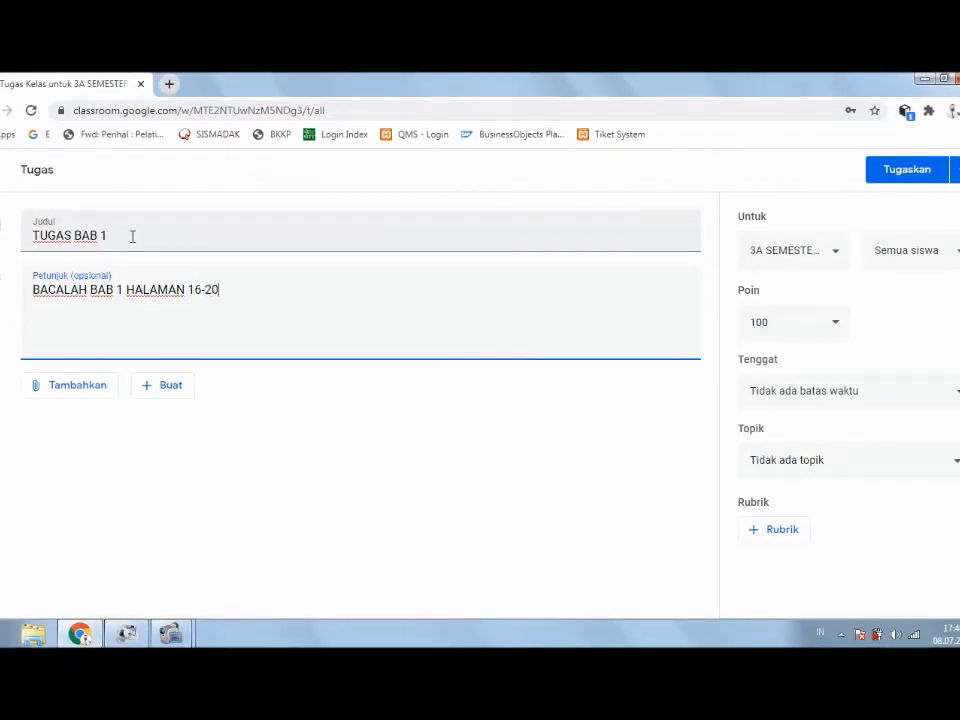
type(".")
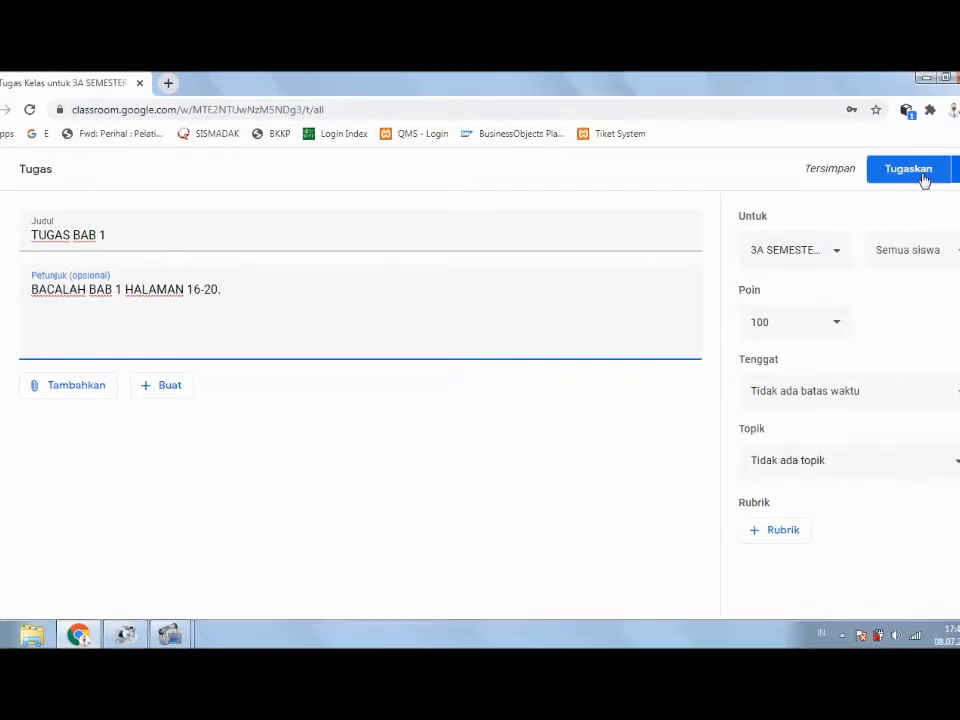
left_click(957, 172)
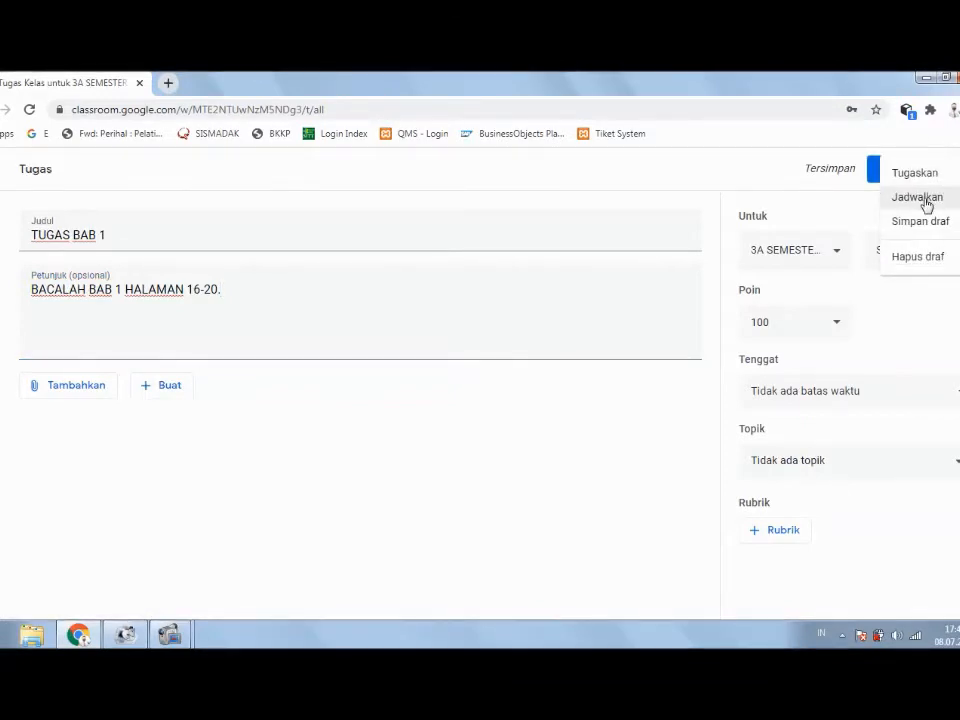
left_click(926, 204)
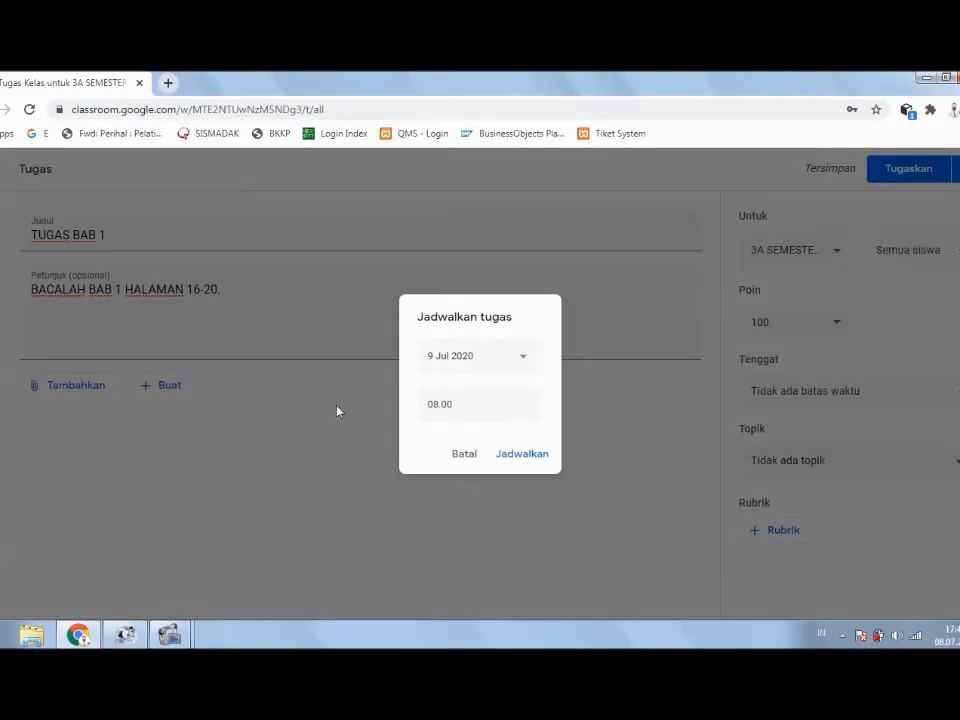
left_click(466, 451)
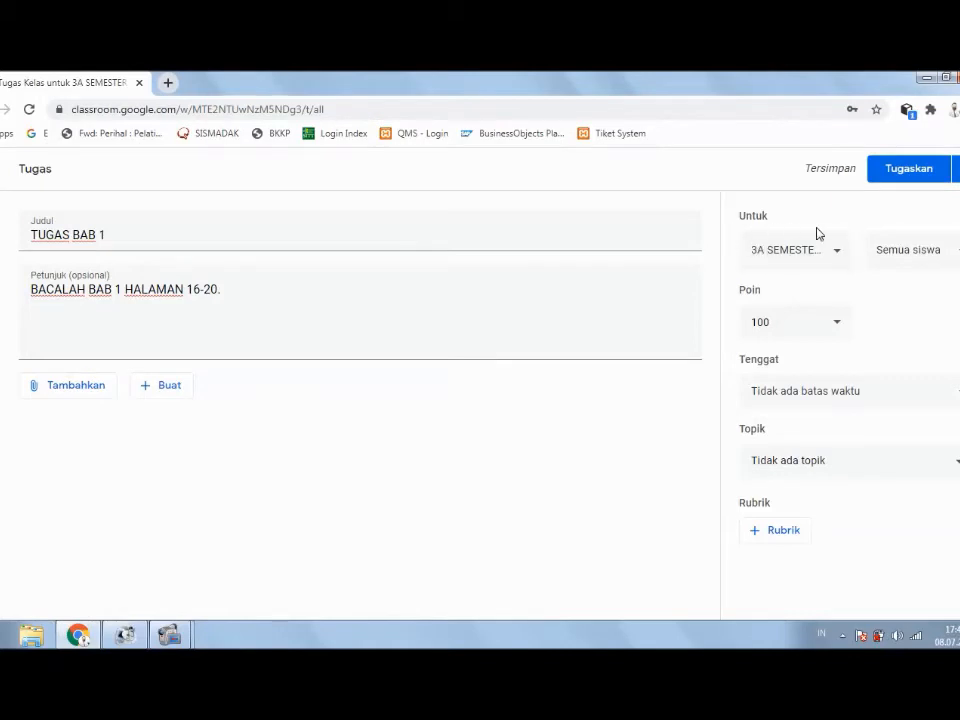
left_click(840, 258)
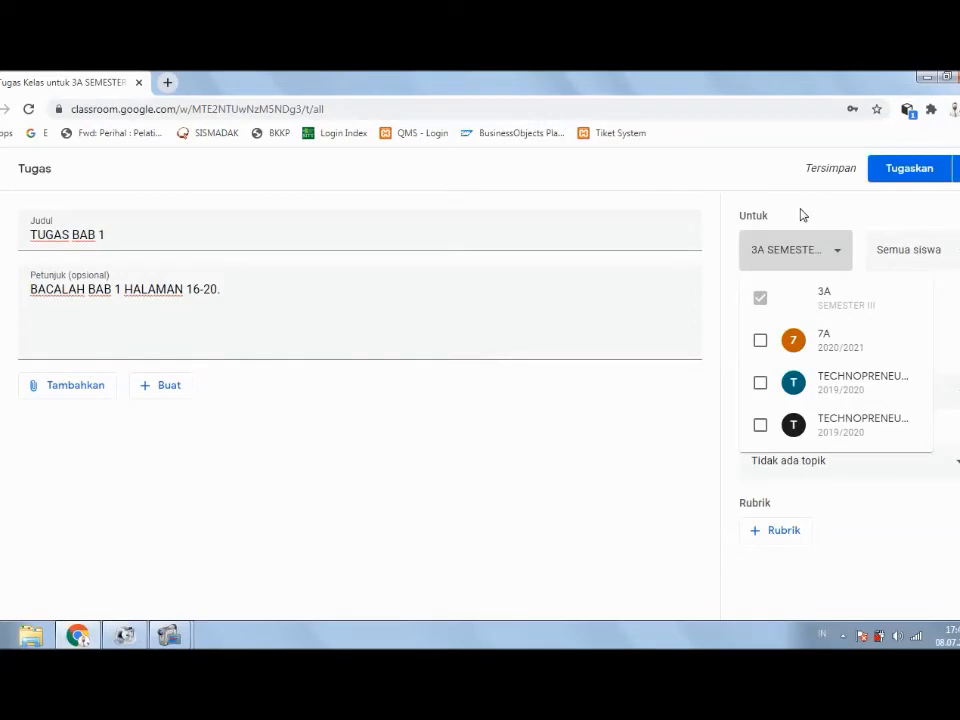
left_click(813, 214)
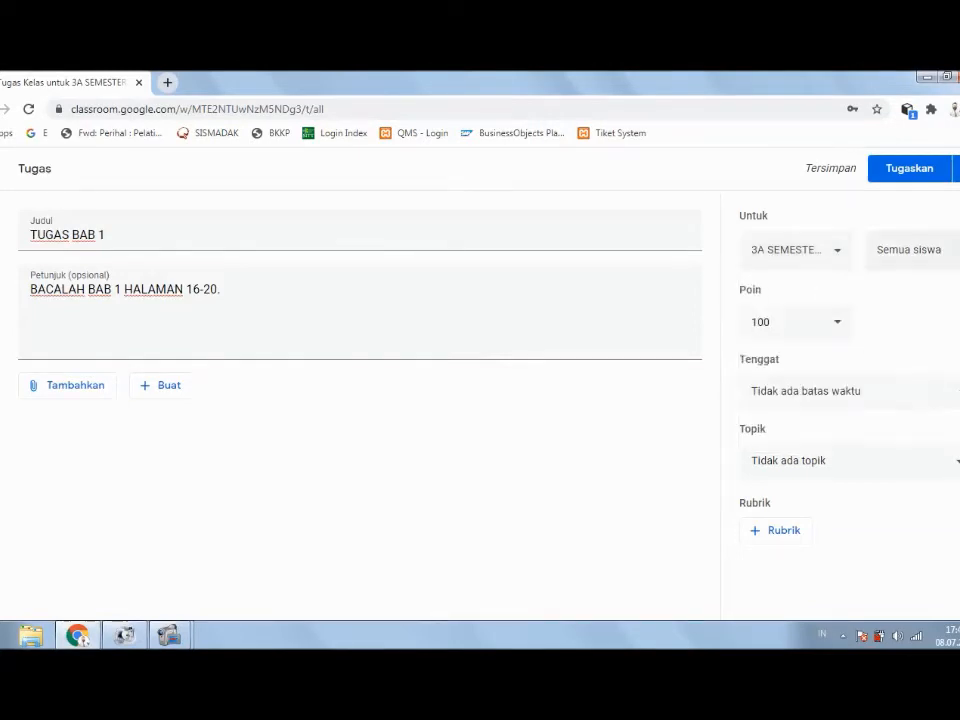
left_click(954, 250)
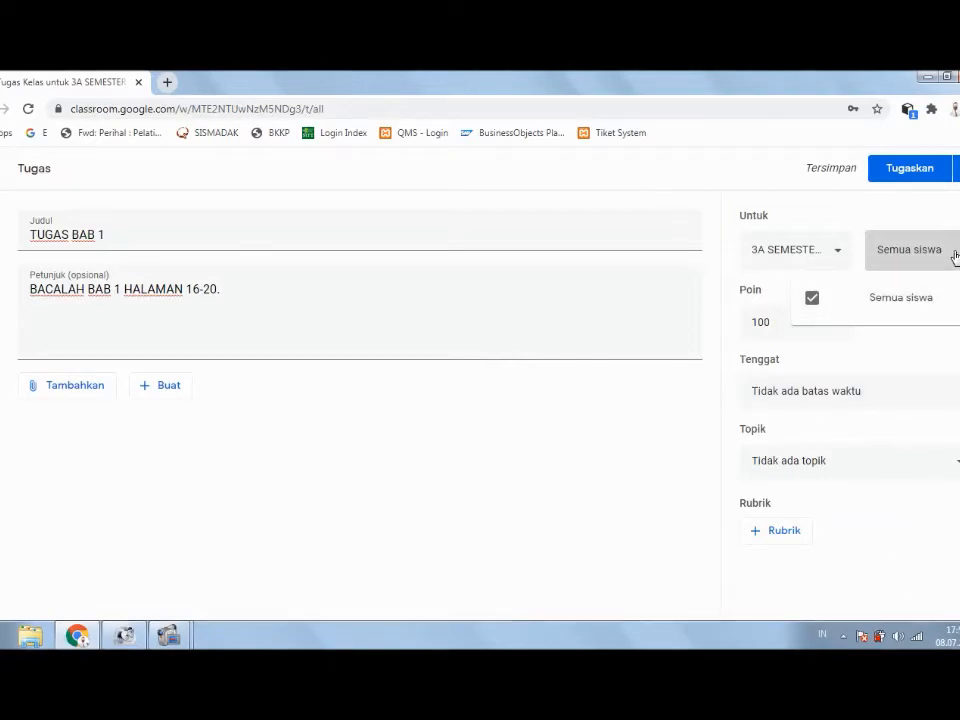
left_click(905, 262)
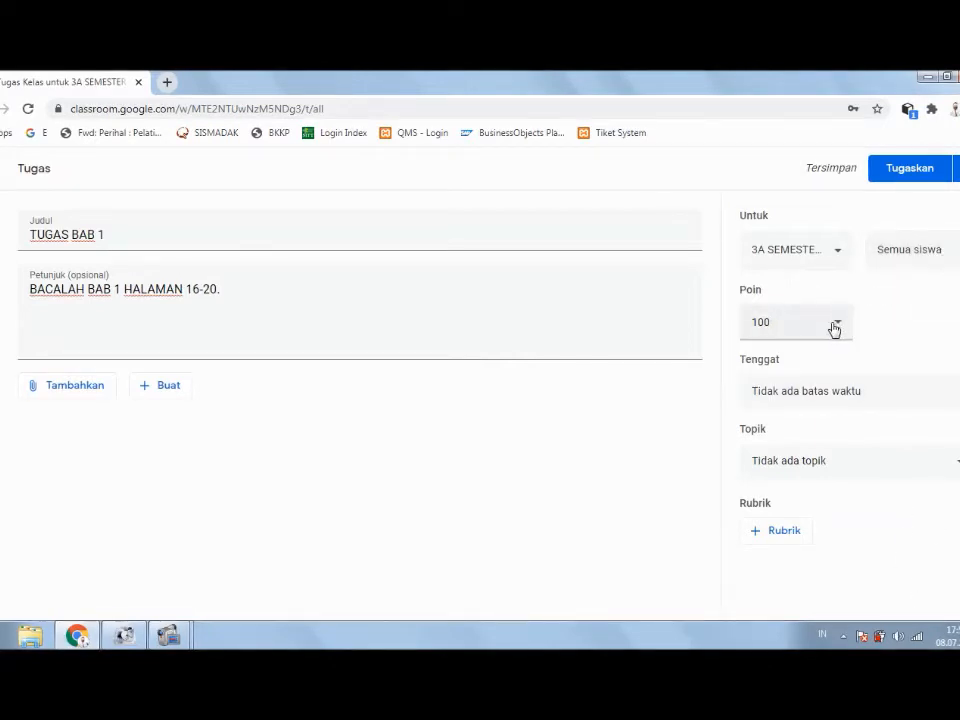
left_click(855, 393)
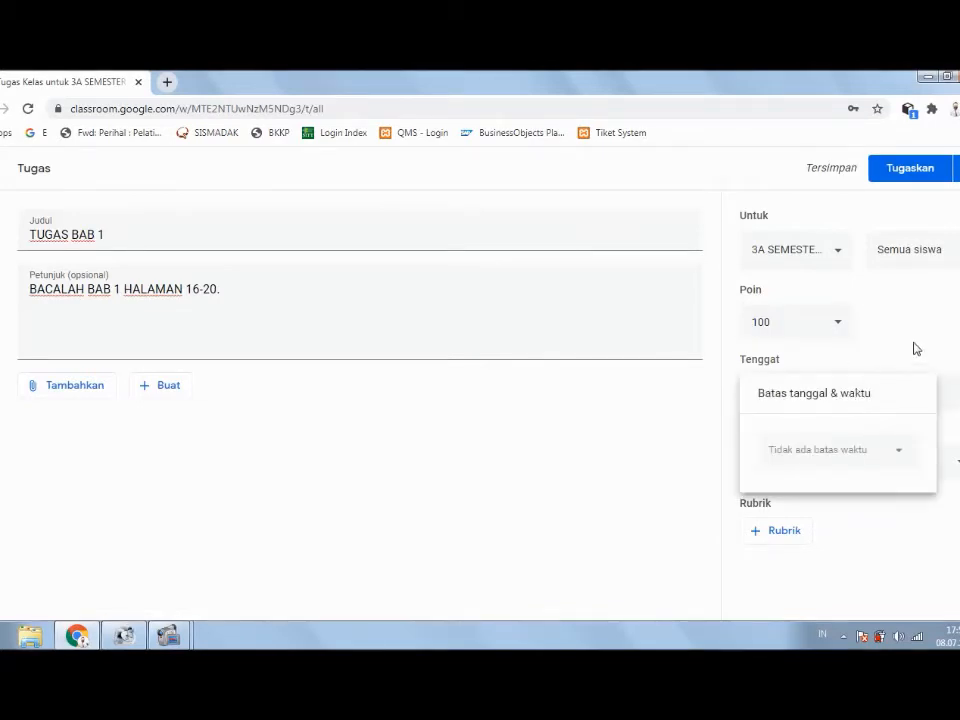
left_click(957, 380)
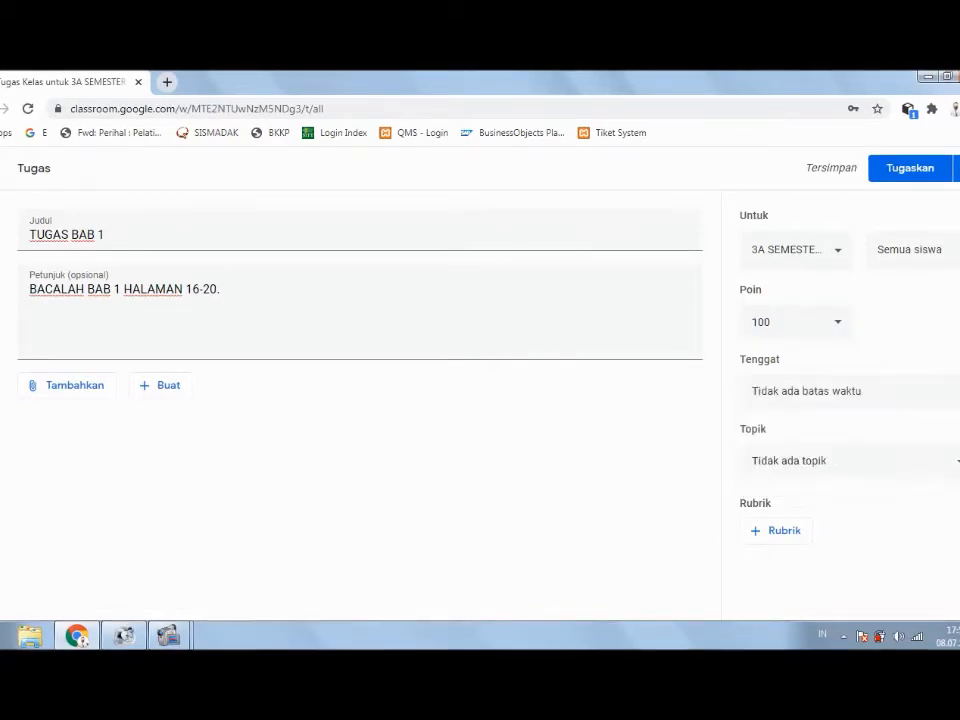
left_click(846, 462)
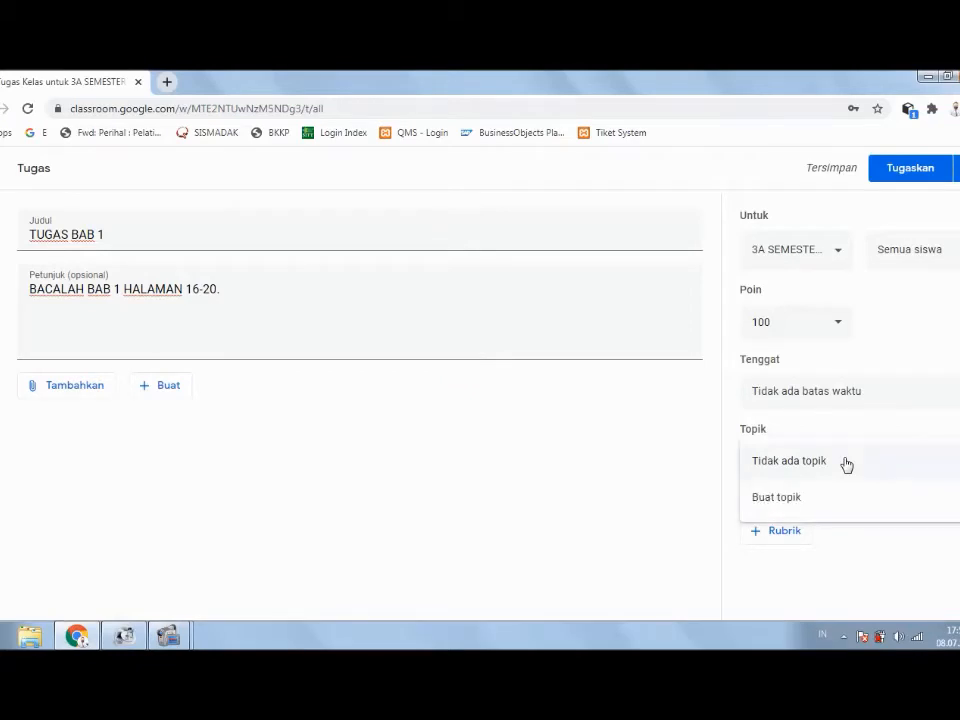
left_click(936, 349)
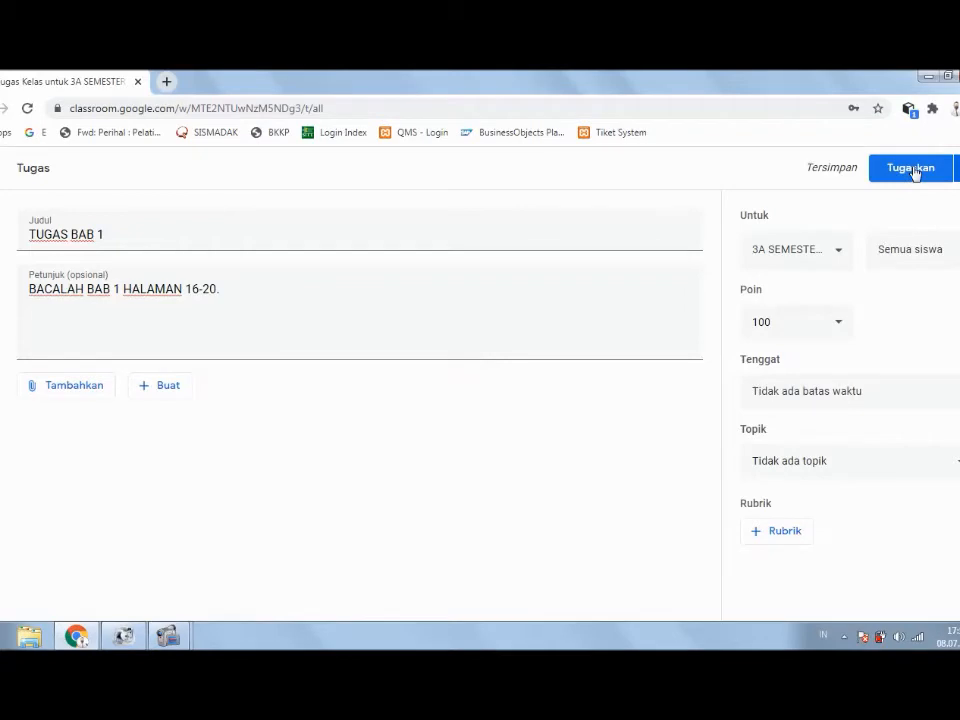
left_click(858, 388)
Step: Set the due date to 15 July 2020 at 23.59 and assign TUGAS BAB 1
left_click(831, 450)
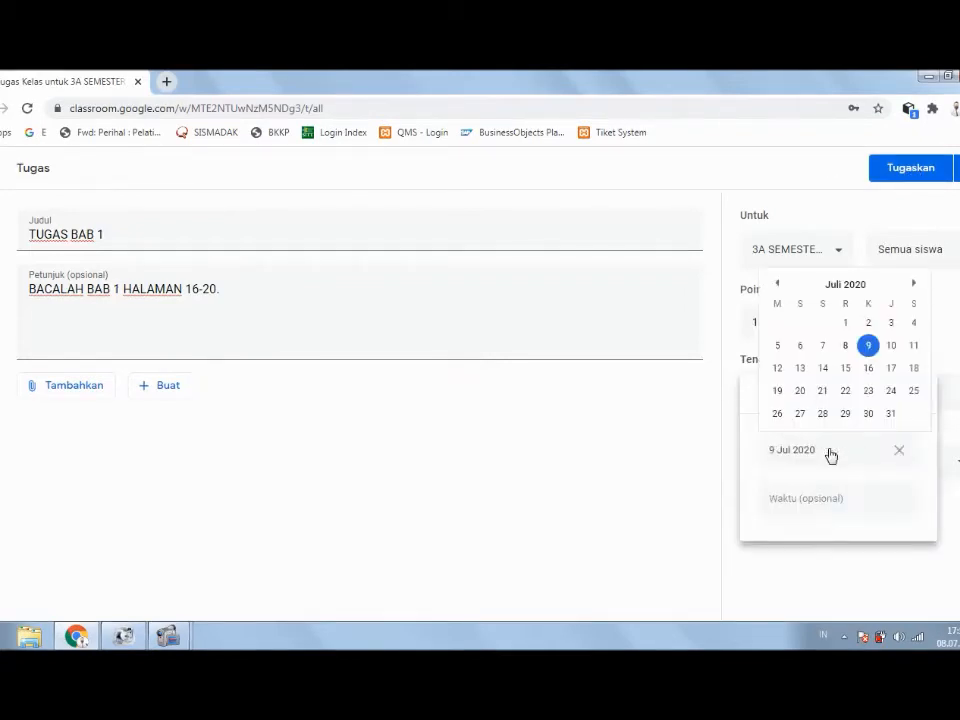
left_click(846, 370)
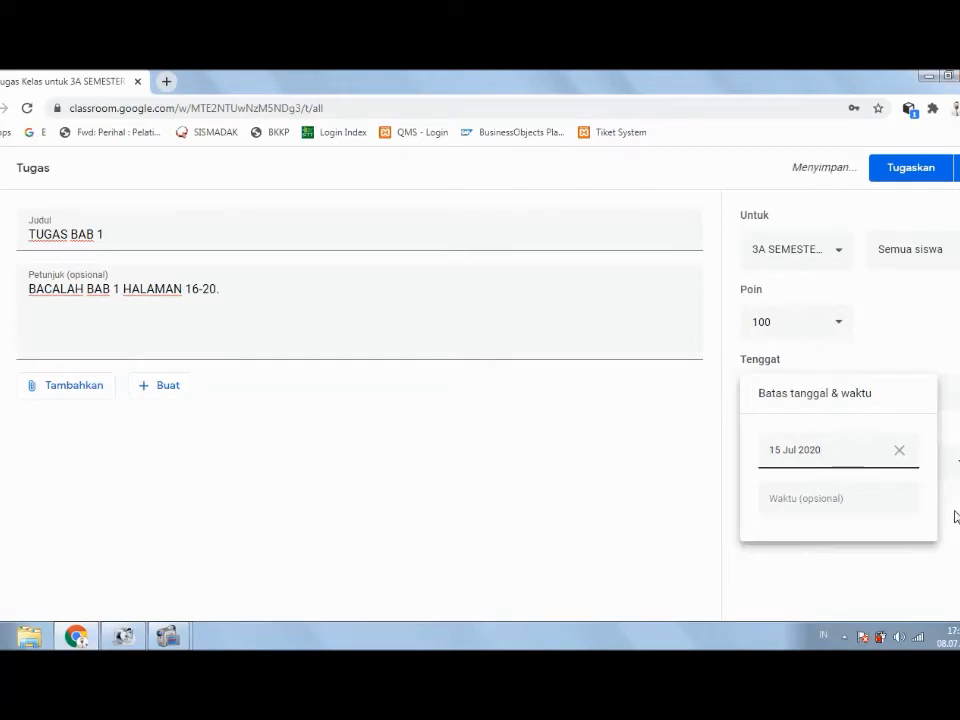
left_click(816, 506)
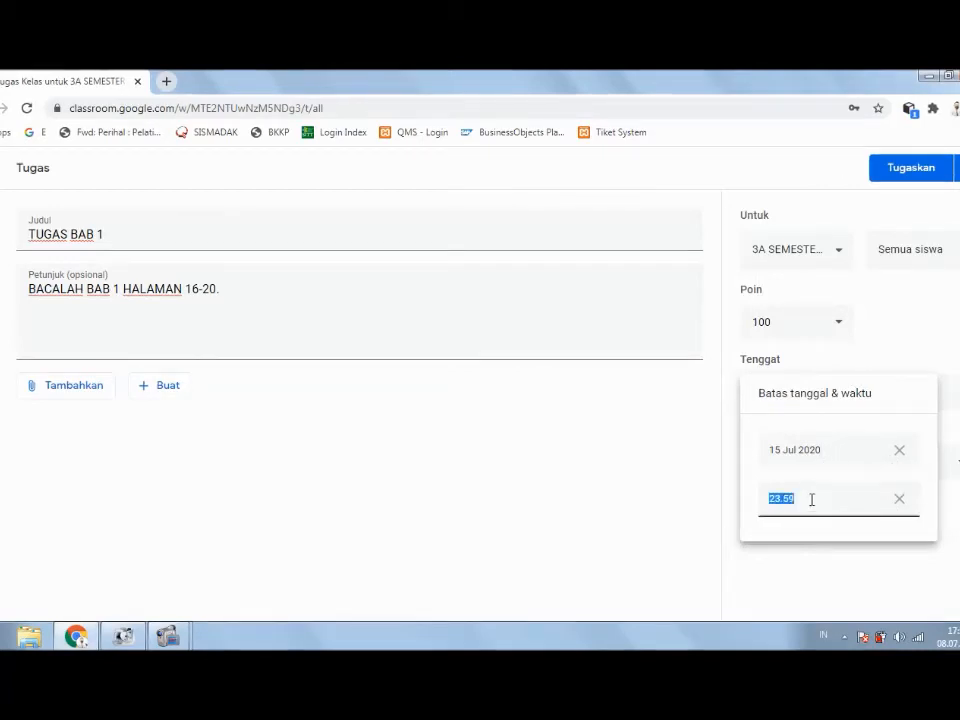
key("Return")
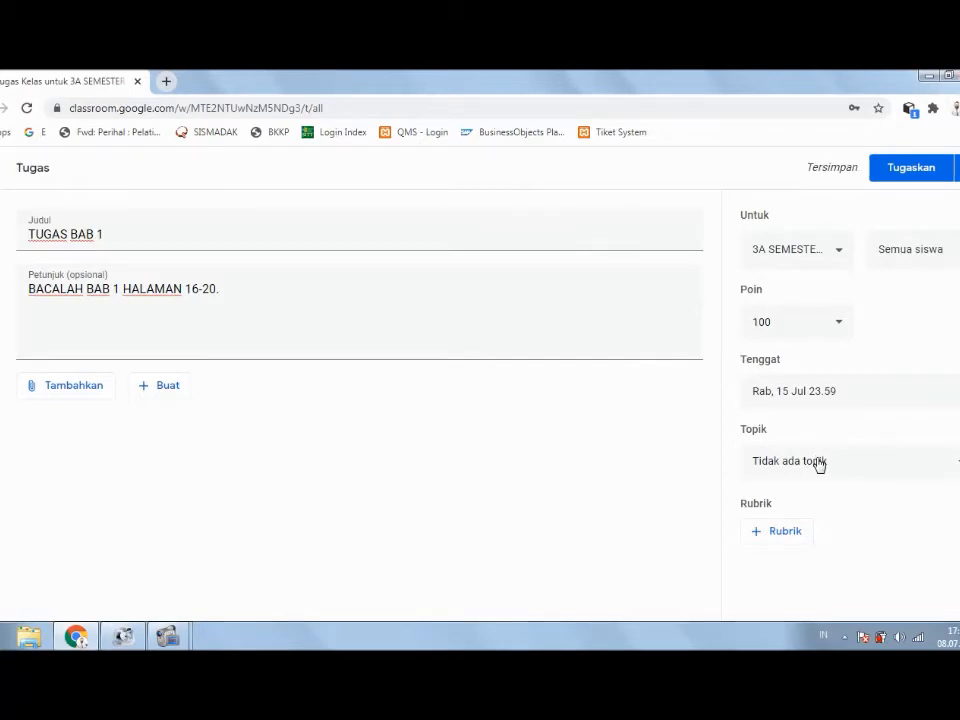
left_click(911, 169)
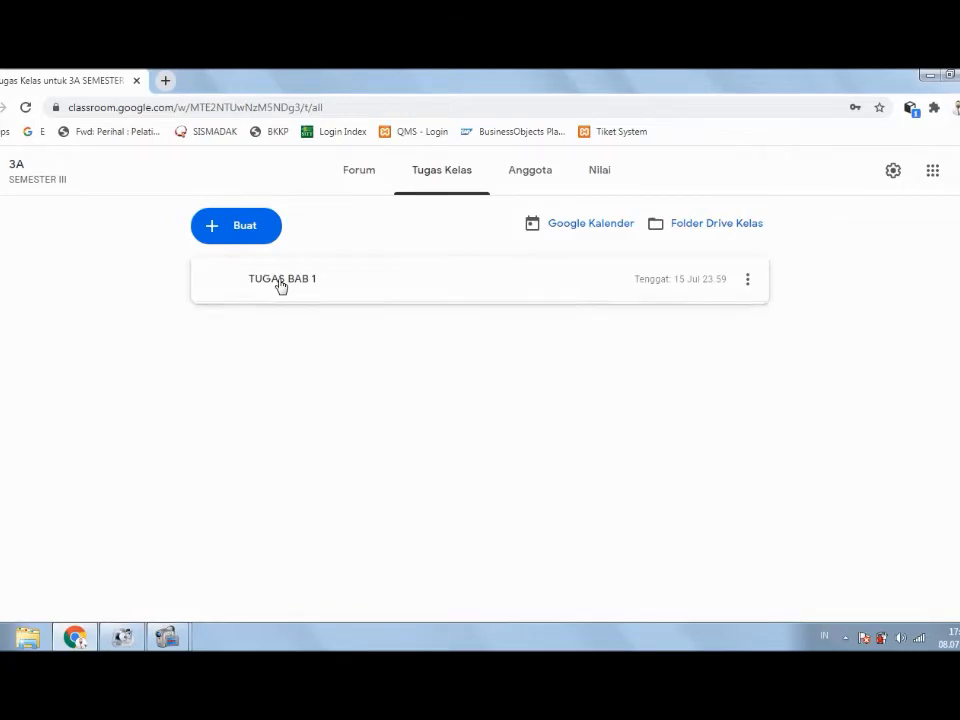
Step: Expand the TUGAS BAB 1 card on the Tugas Kelas page to show its details
left_click(281, 284)
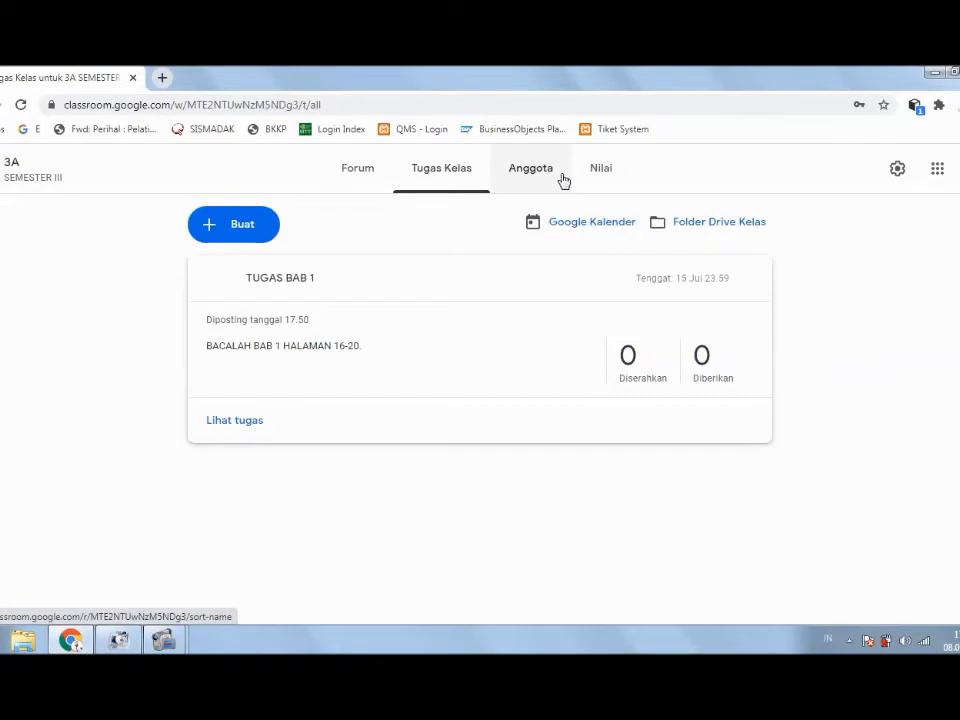
Step: Open and discard a new Tugas kuis, then go to the Anggota members page
left_click(243, 232)
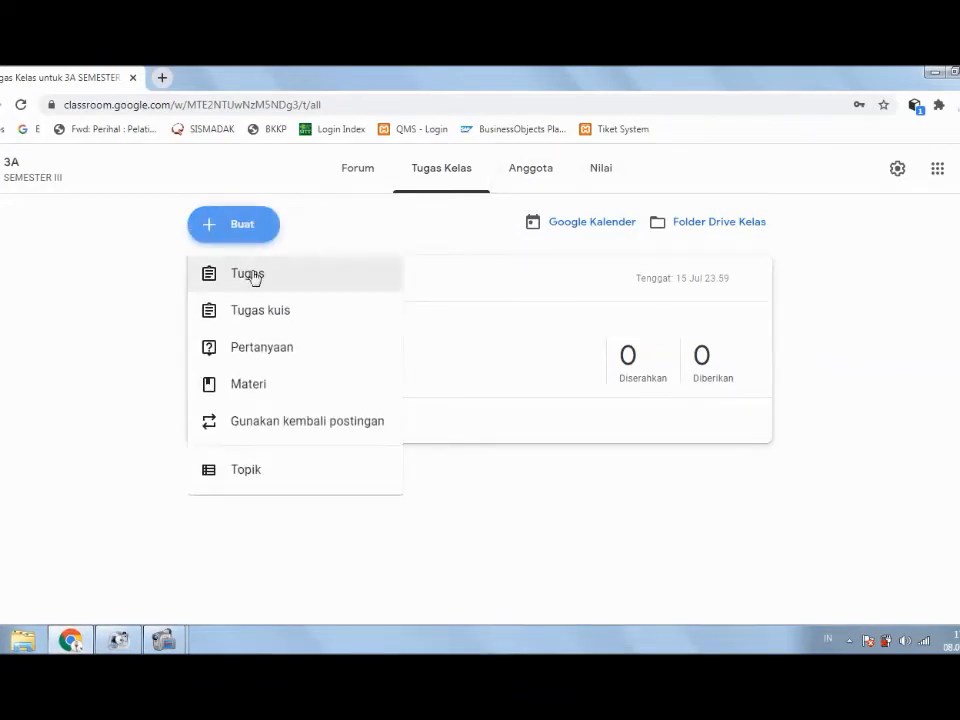
left_click(296, 310)
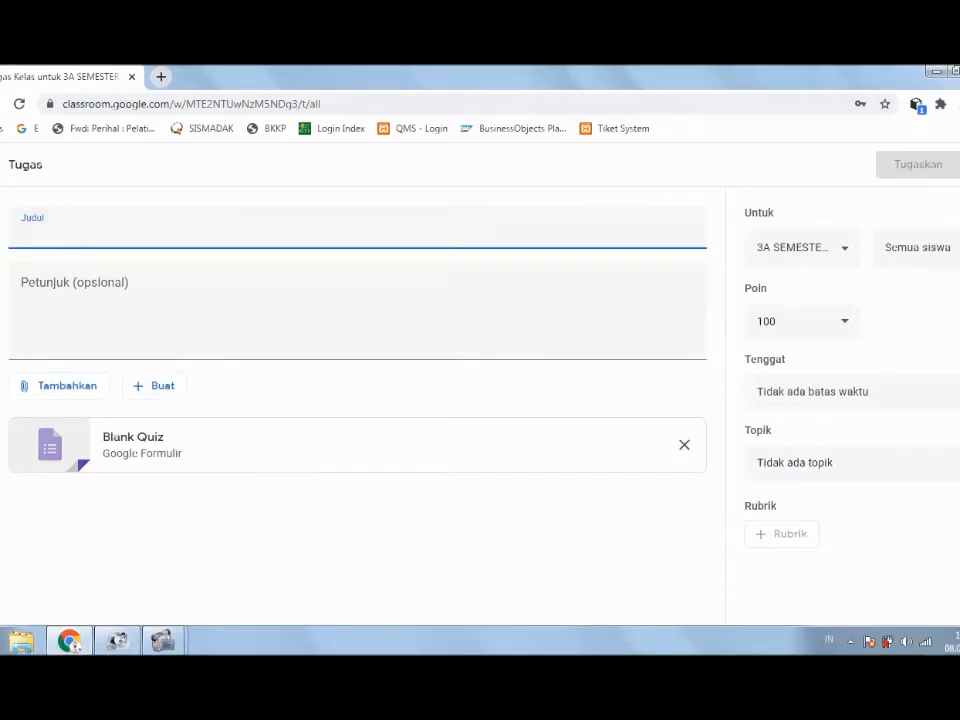
left_click(1, 165)
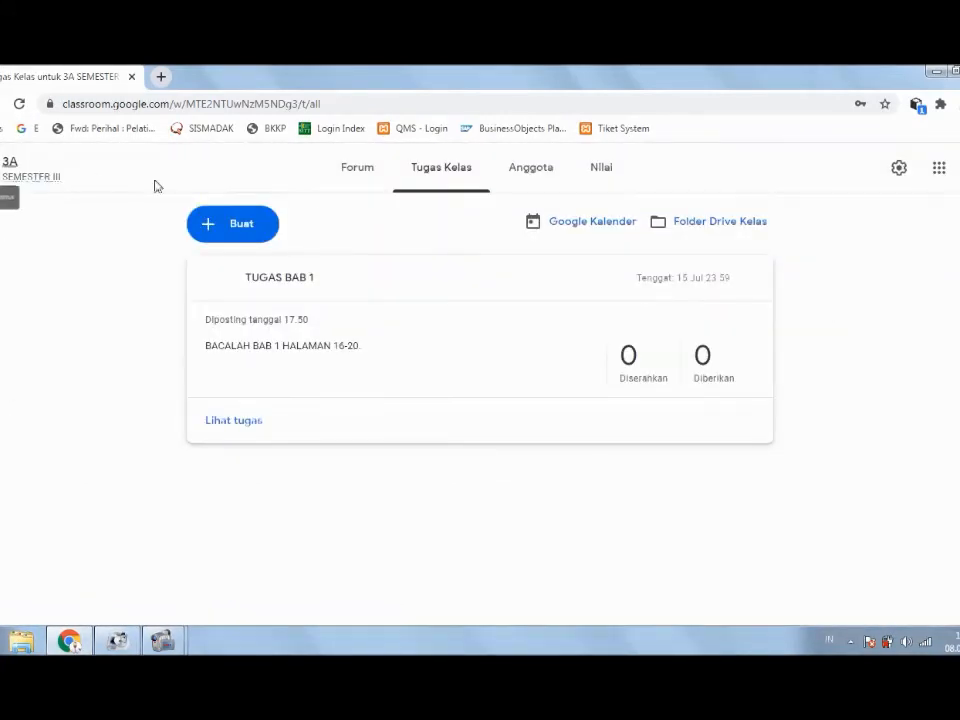
left_click(542, 169)
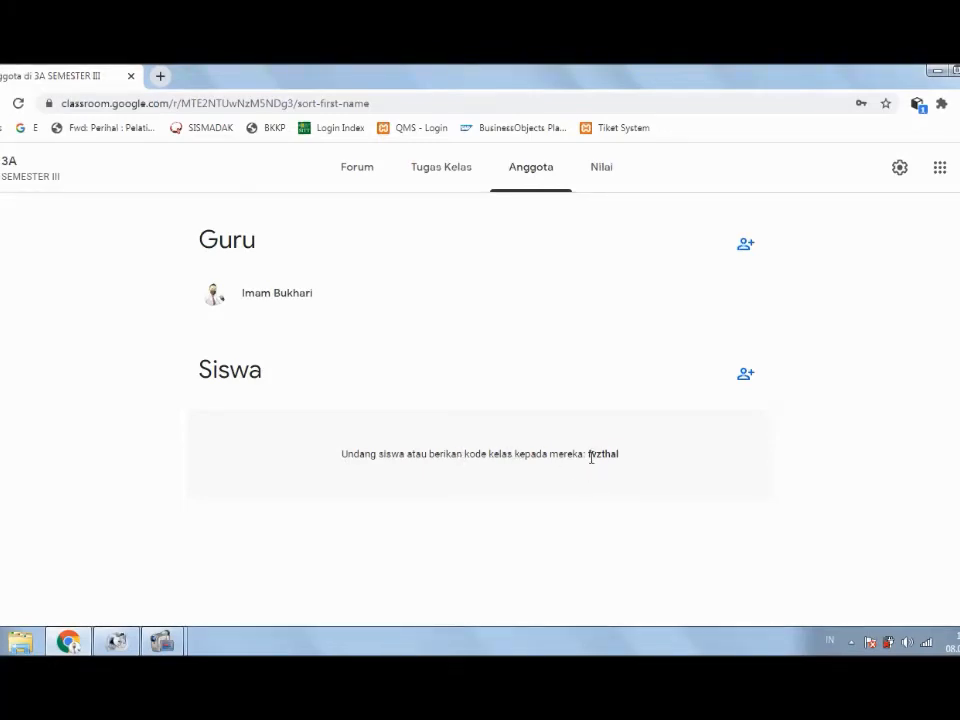
left_click_drag(590, 457, 628, 463)
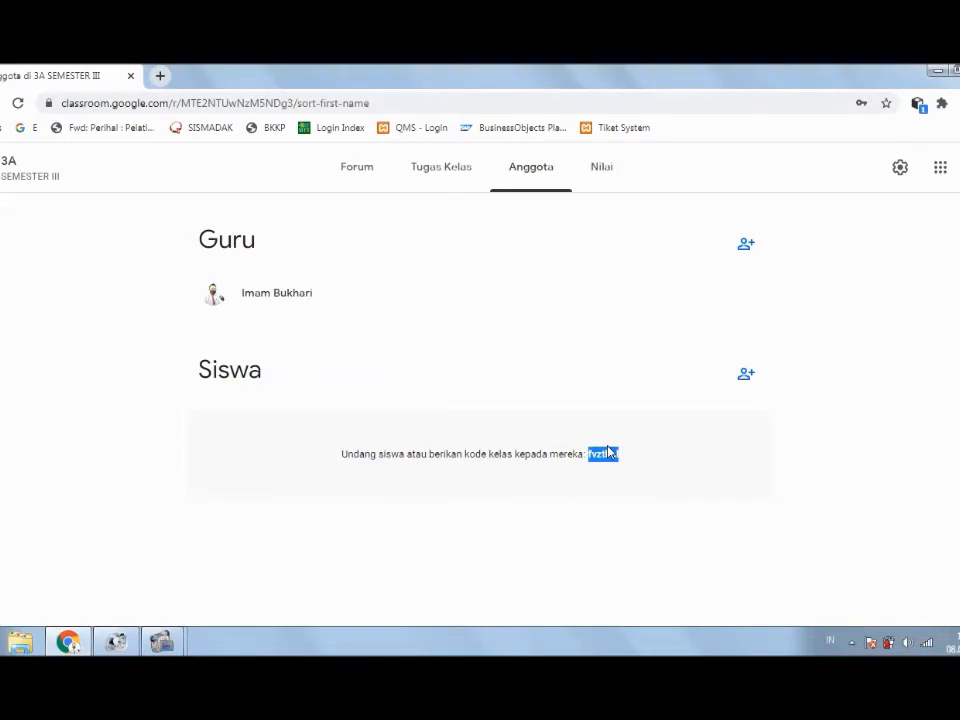
left_click(812, 409)
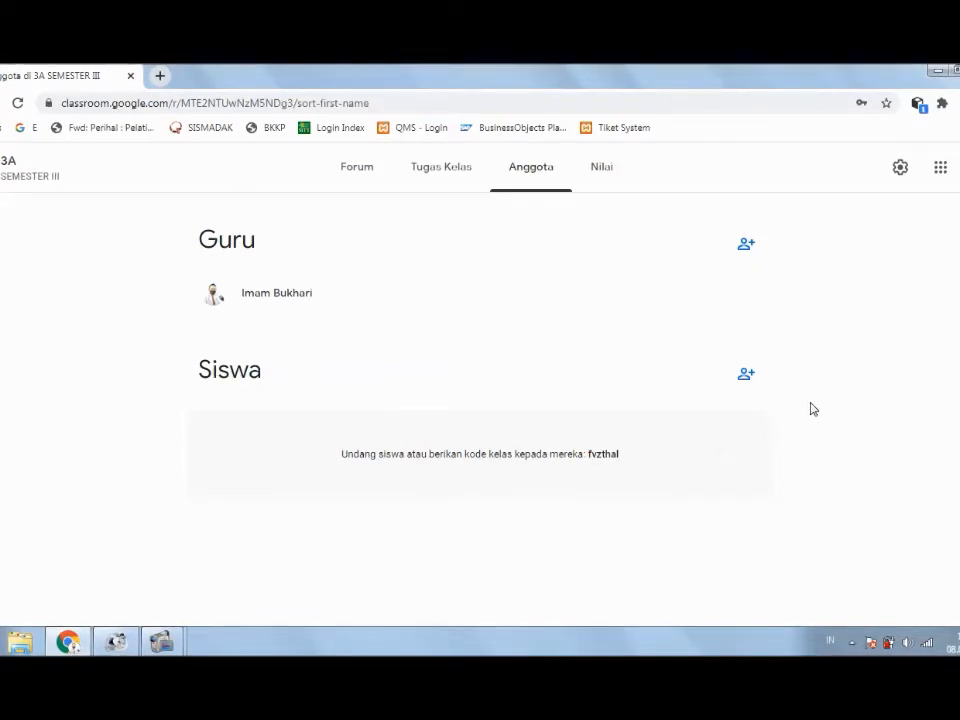
left_click(746, 376)
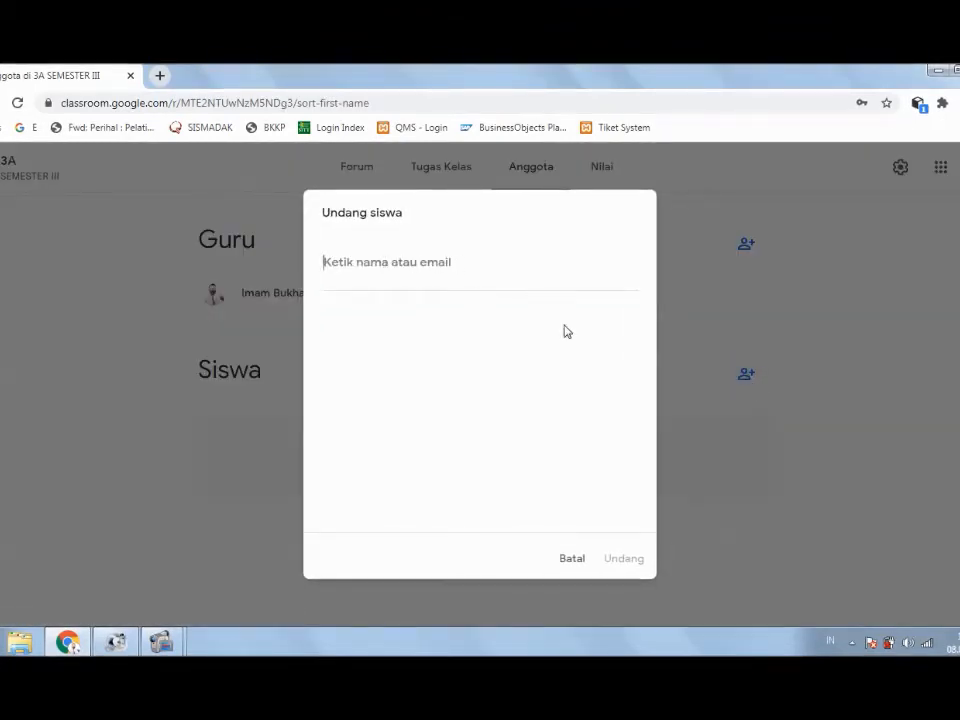
left_click(572, 562)
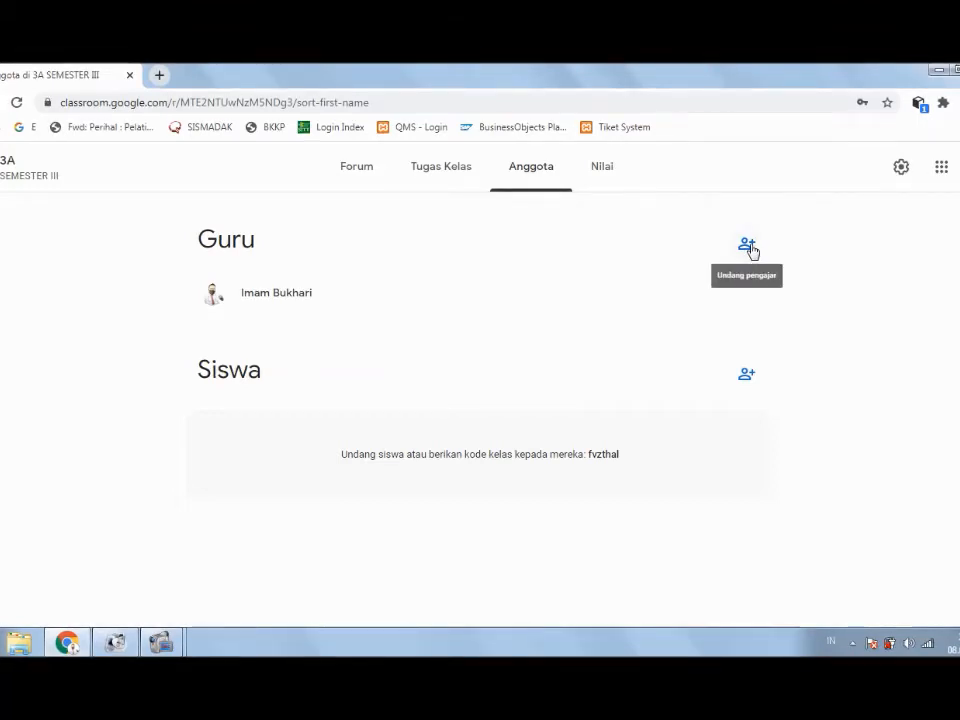
left_click(747, 245)
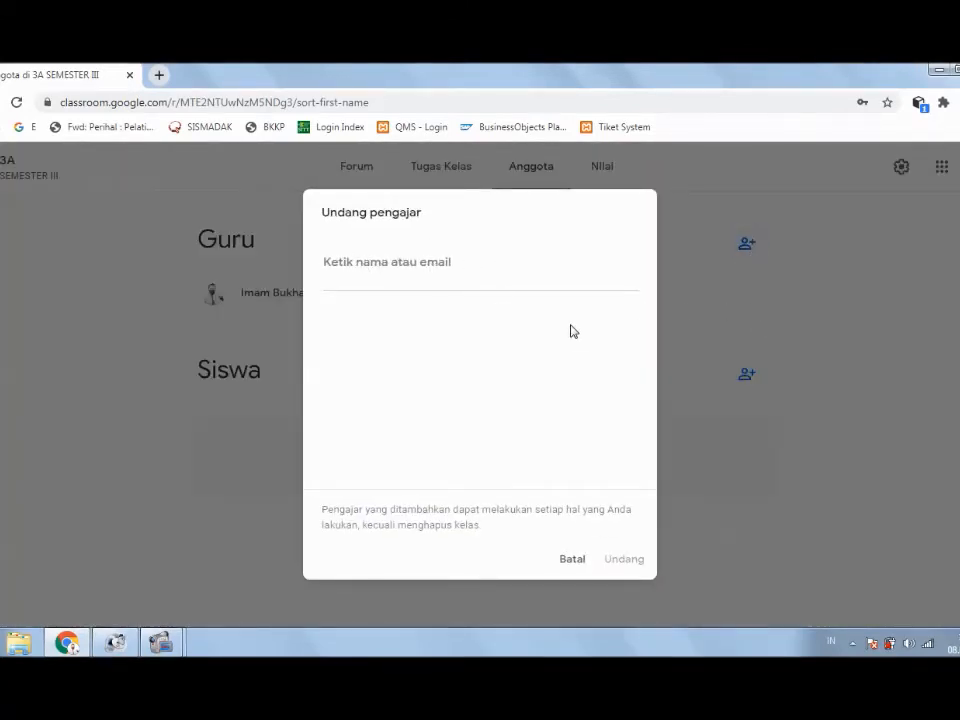
left_click(574, 559)
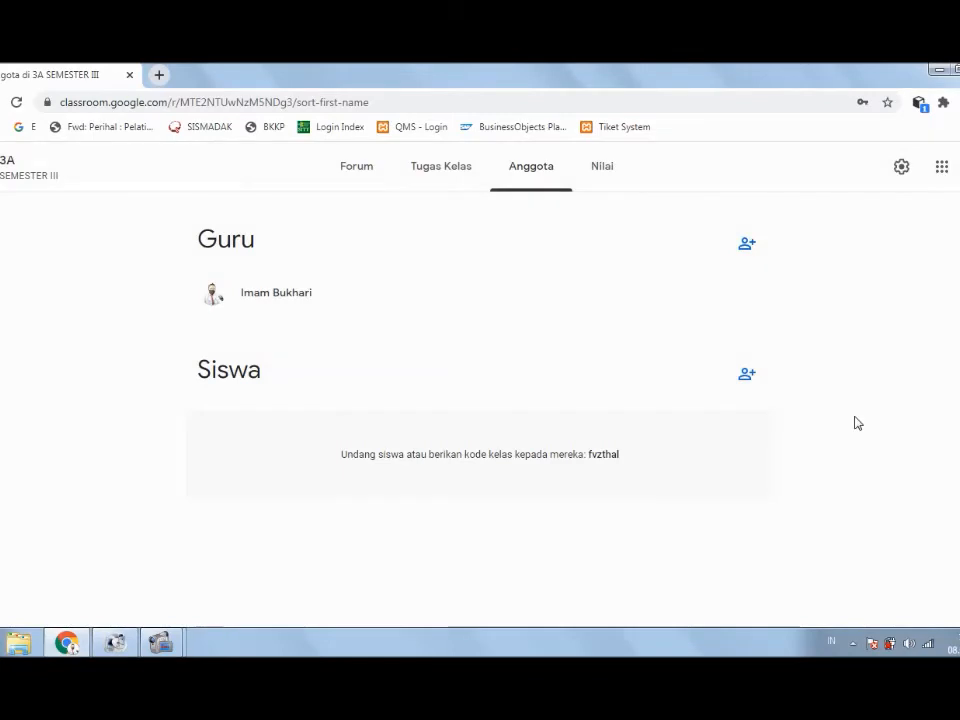
left_click(603, 174)
left_click(551, 175)
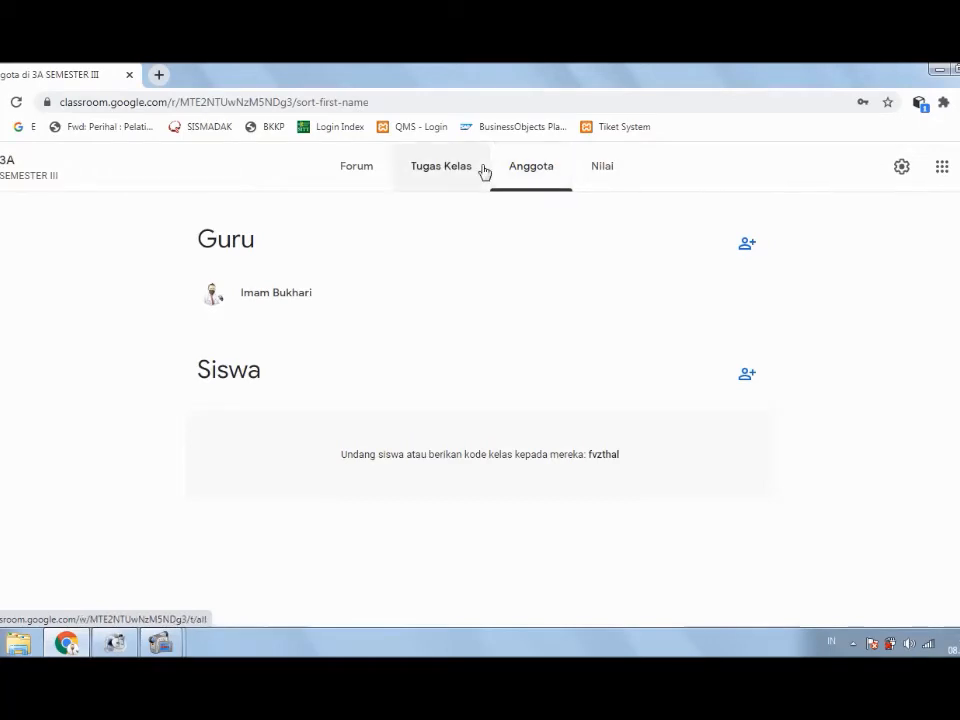
Step: Copy class 3A's code from the Forum page and sign out of the teacher account
left_click(452, 170)
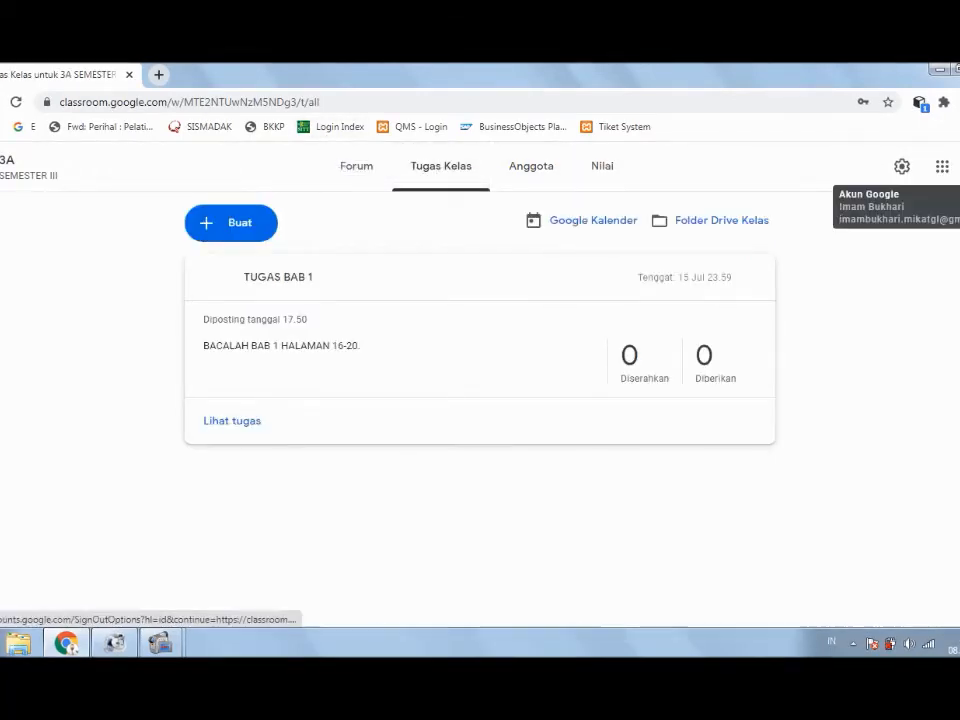
left_click(957, 167)
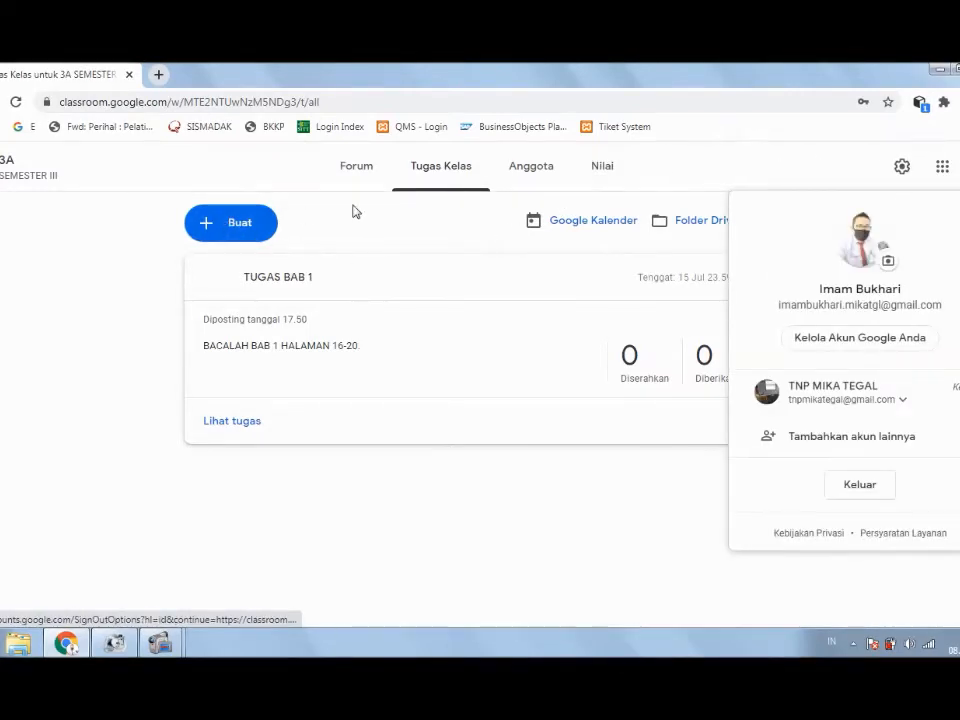
left_click(357, 172)
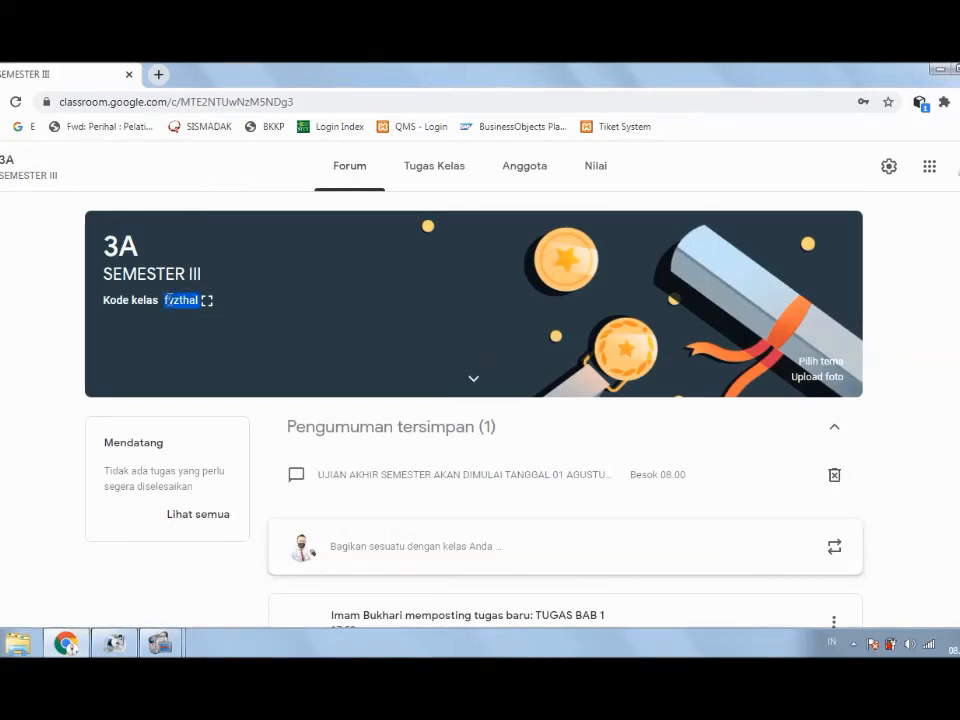
right_click(167, 300)
left_click(197, 315)
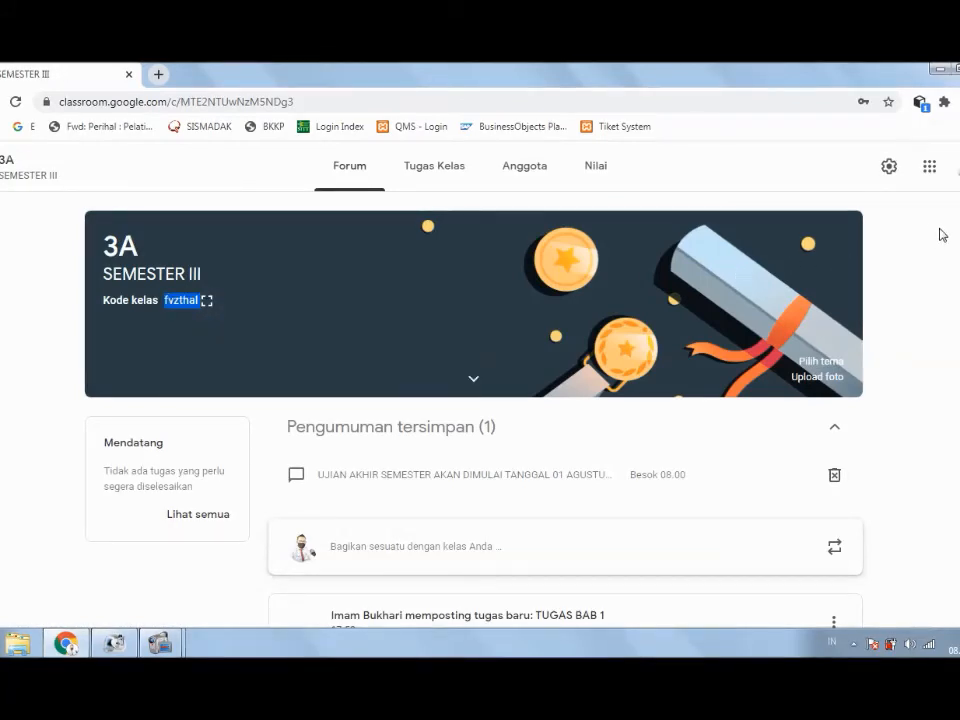
left_click(955, 166)
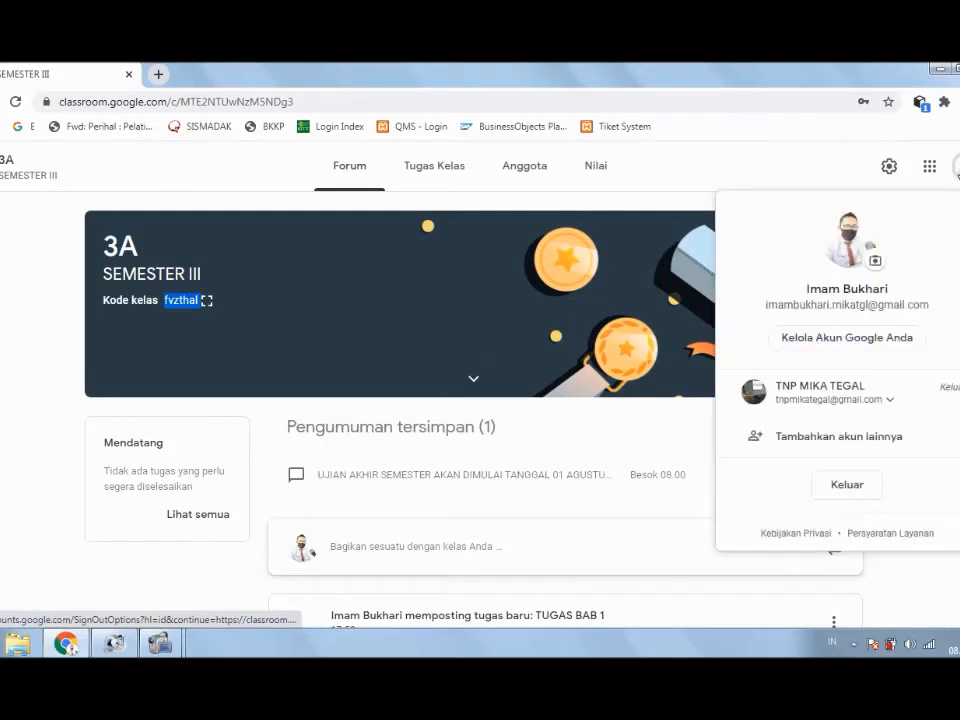
left_click(845, 486)
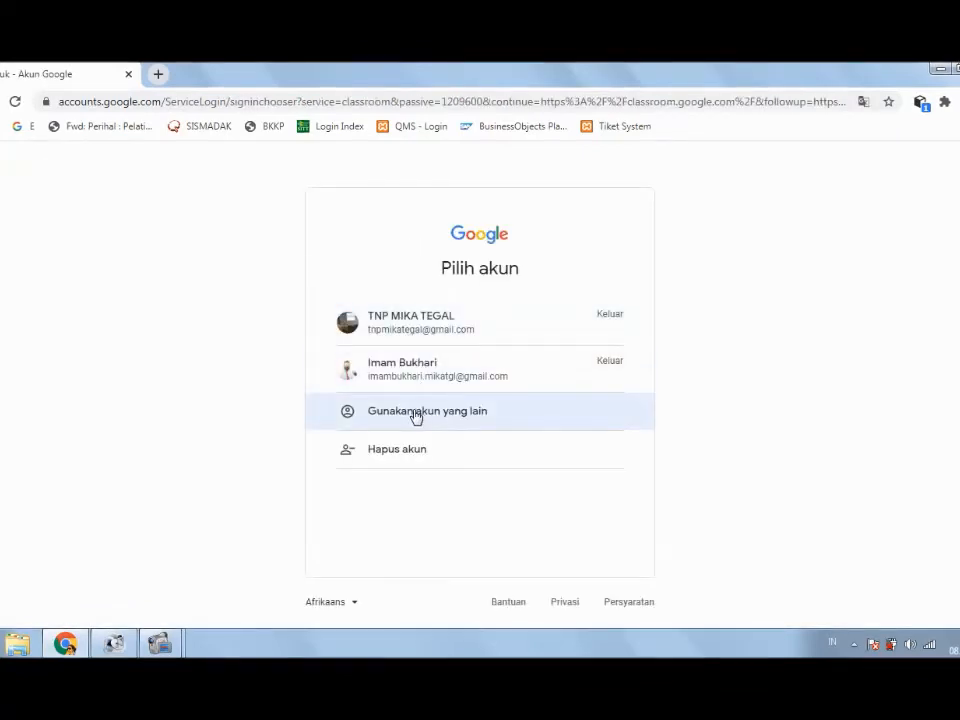
Step: Choose another account and type the student's Gmail address into the sign-in field
left_click(417, 416)
triple_click(536, 356)
key("BackSpace")
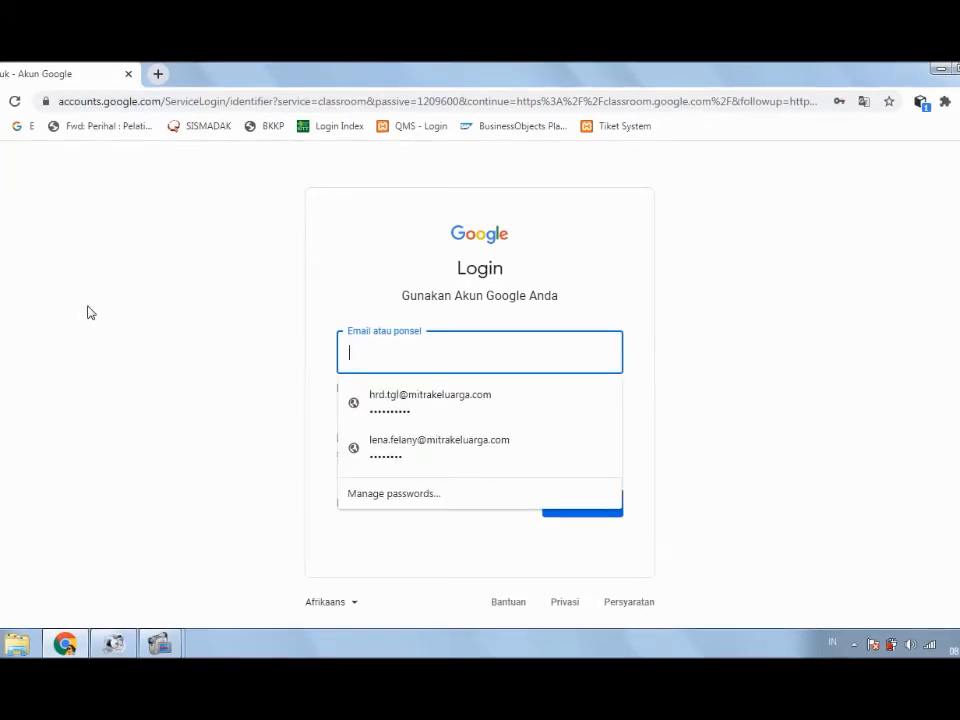
type("IM")
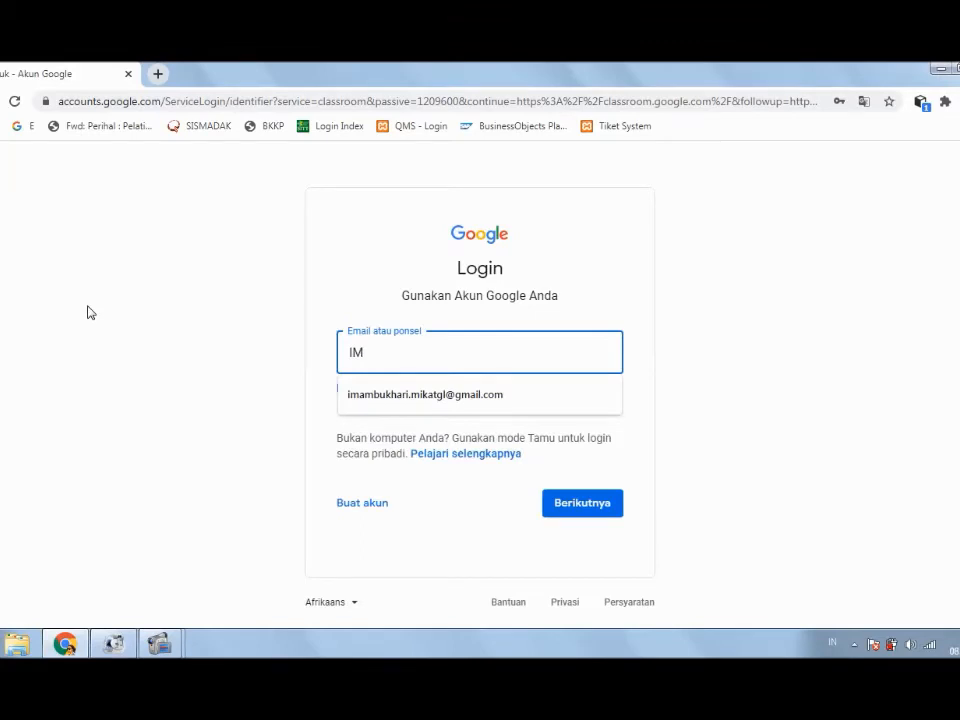
key("BackSpace")
key("BackSpace")
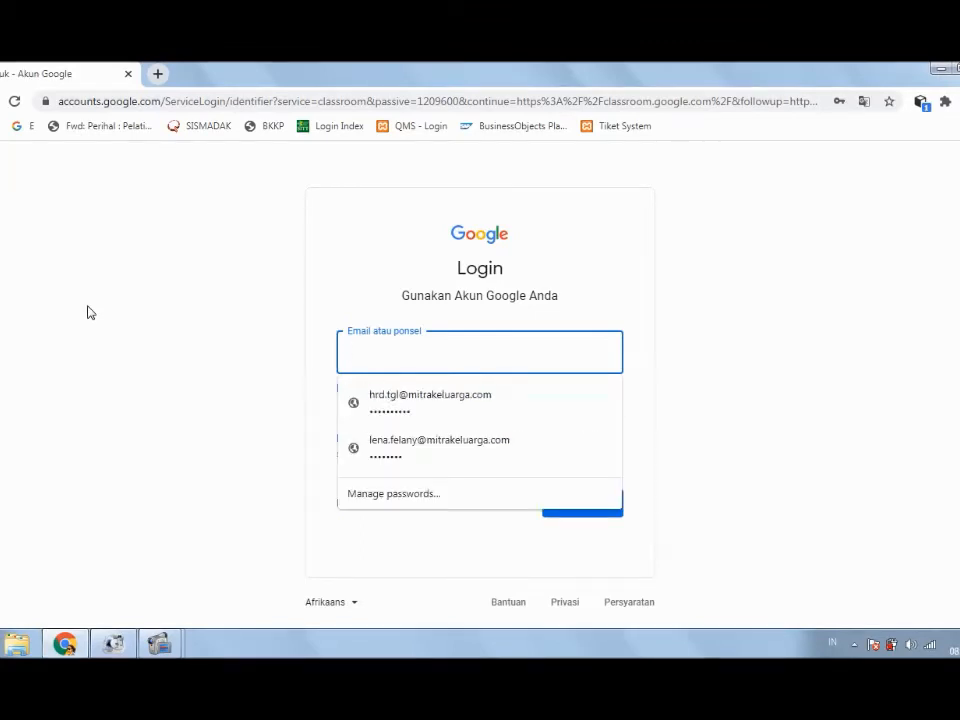
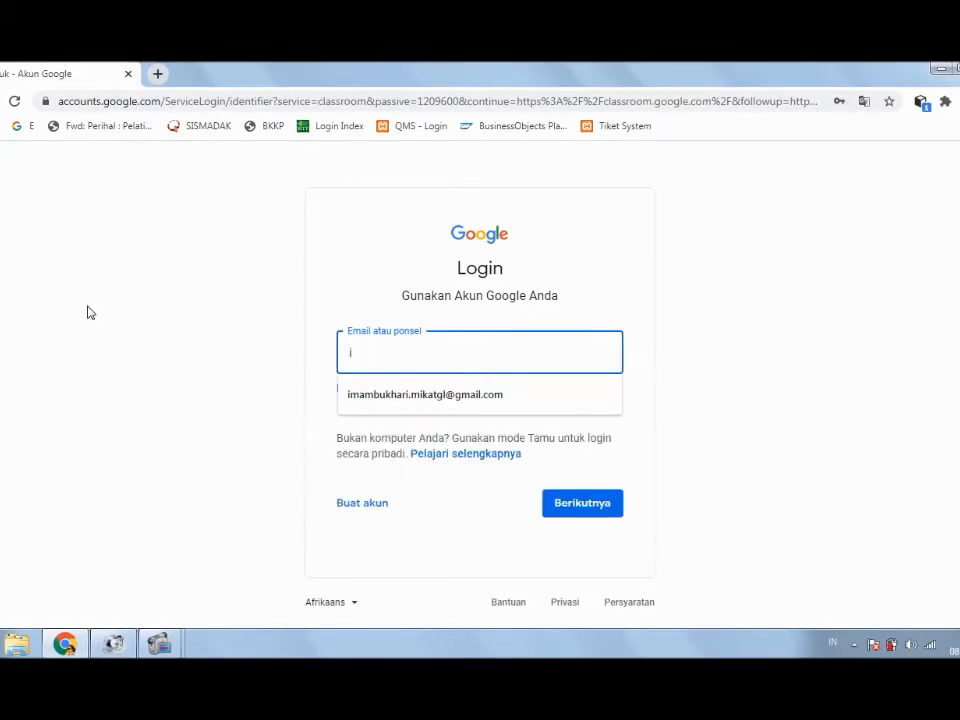
key("Down")
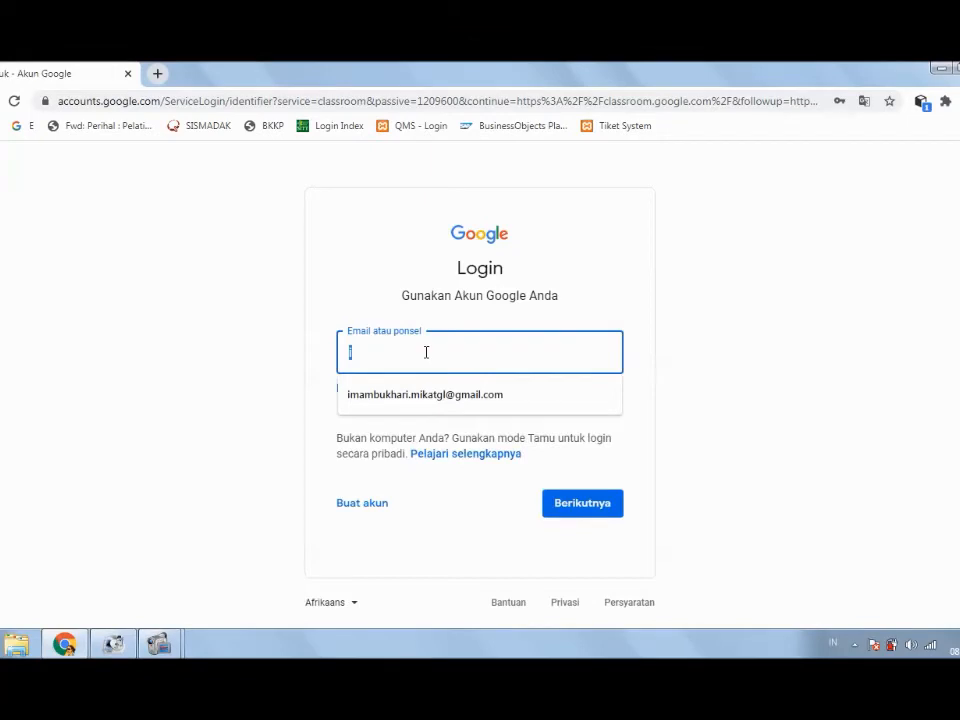
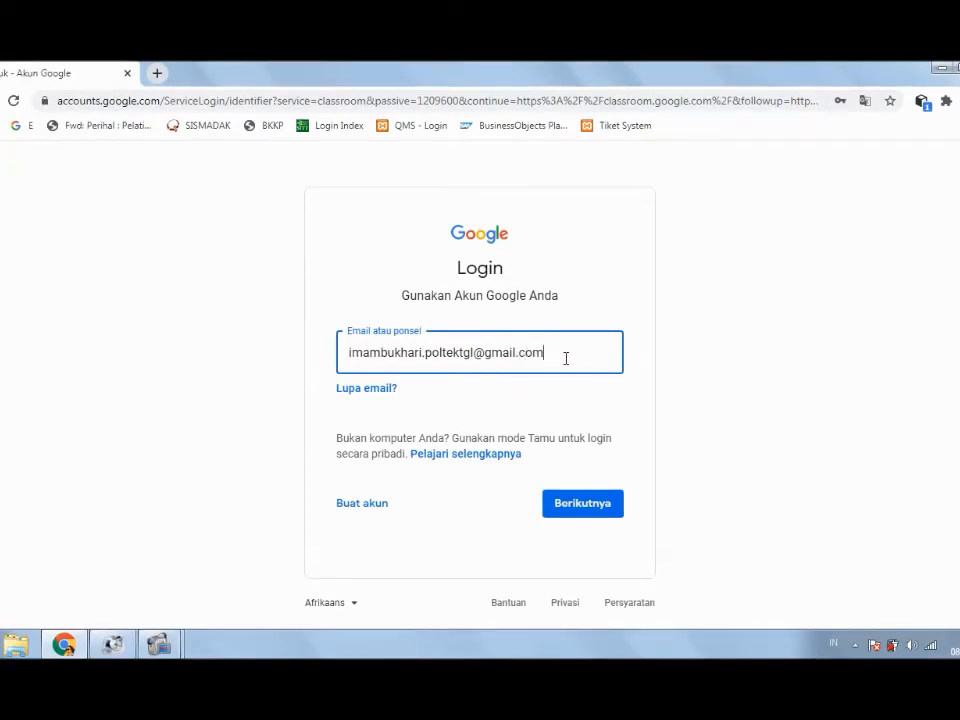
Step: Submit the e-mail address and enter the student account's password
left_click(598, 507)
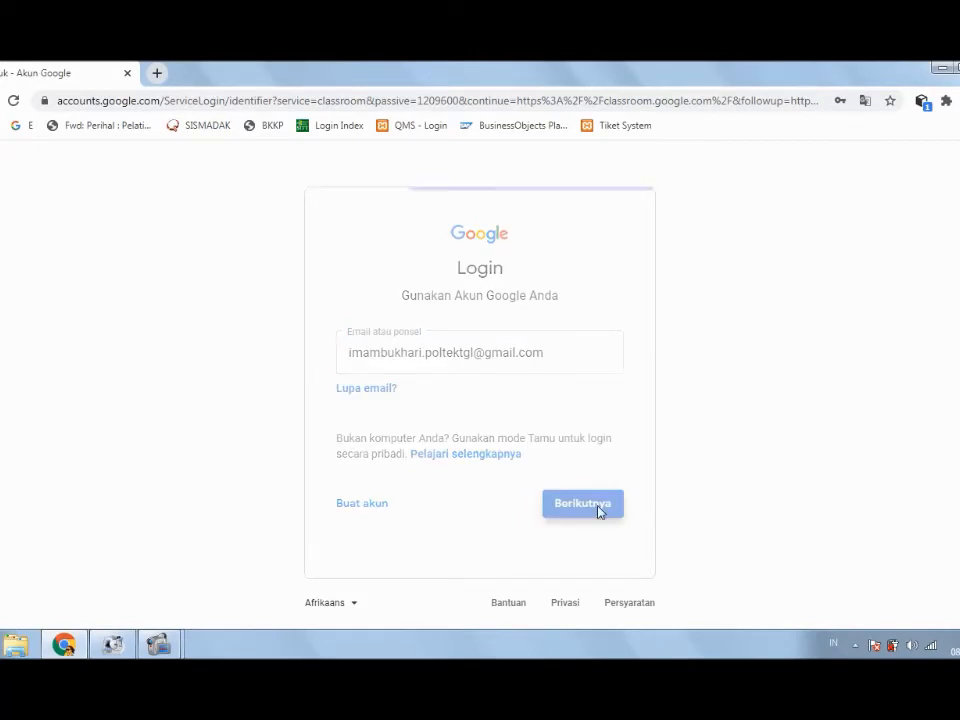
left_click(476, 369)
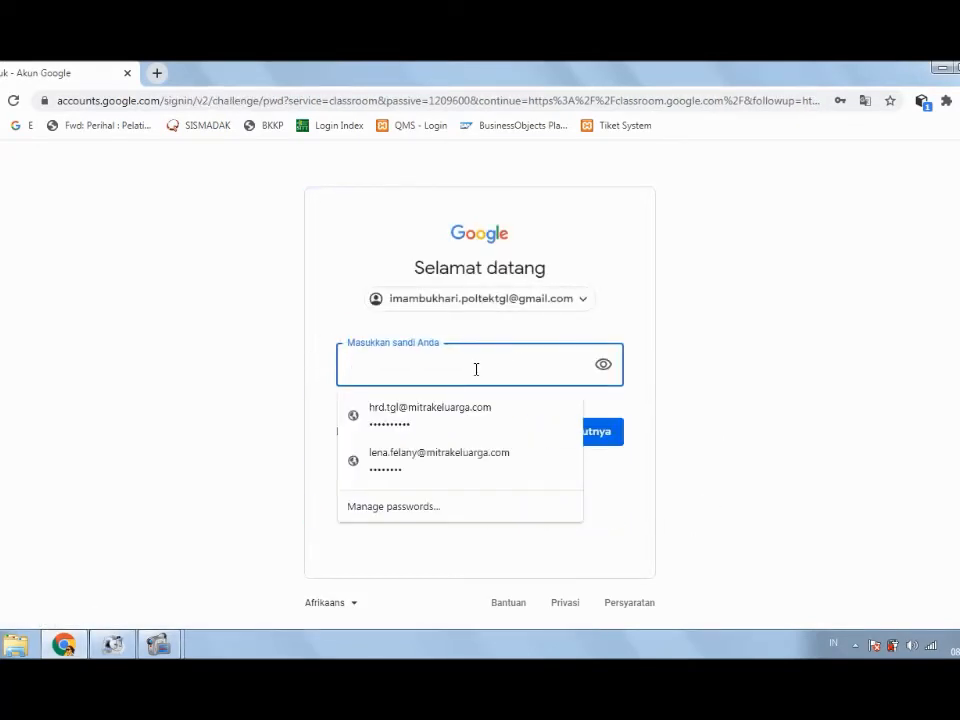
type("••••••")
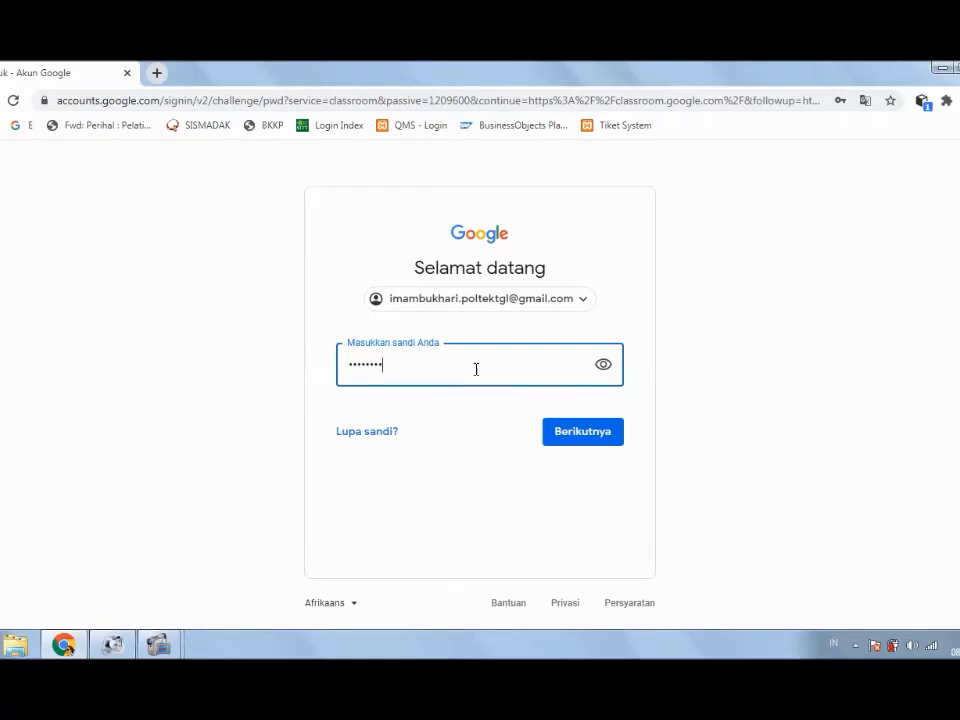
key("Return")
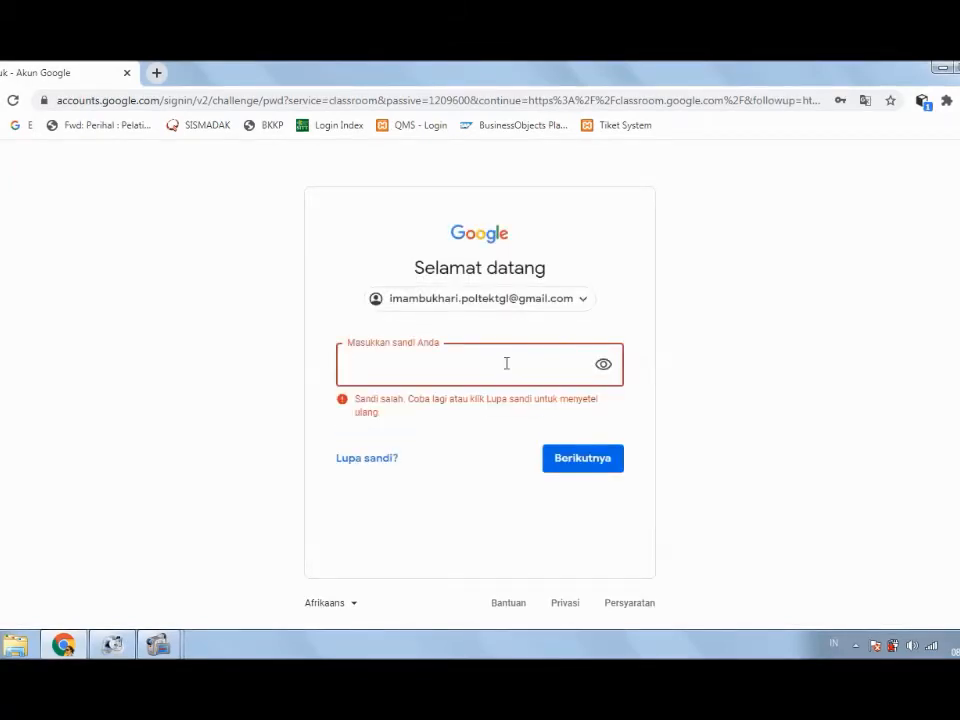
Step: Retype the password after the 'Sandi salah' error until 'Anda sudah login' appears
left_click(506, 363)
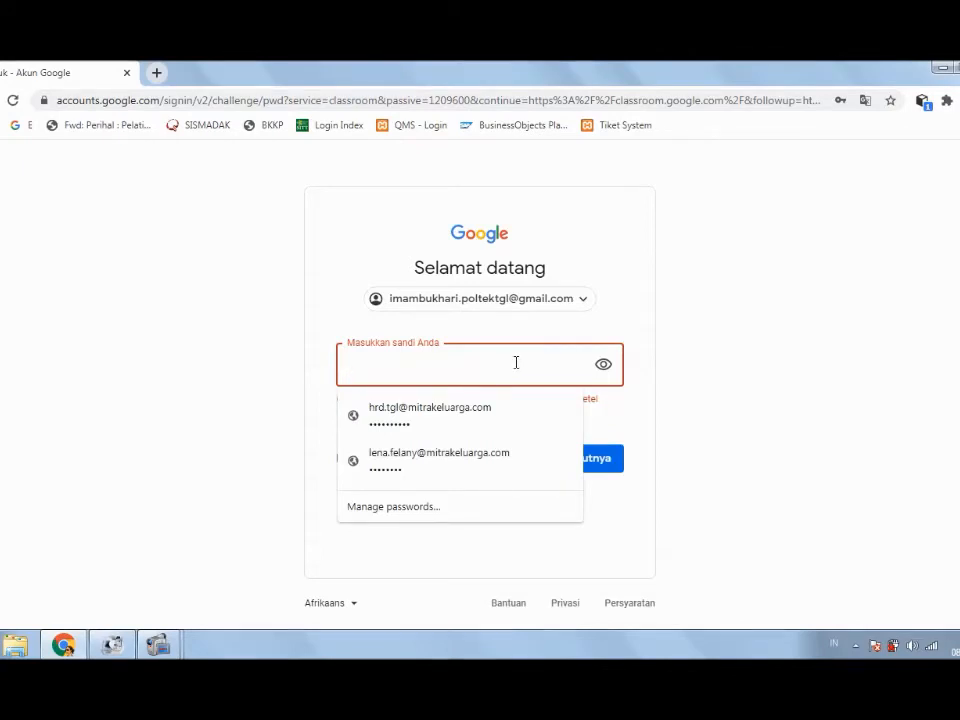
type("••")
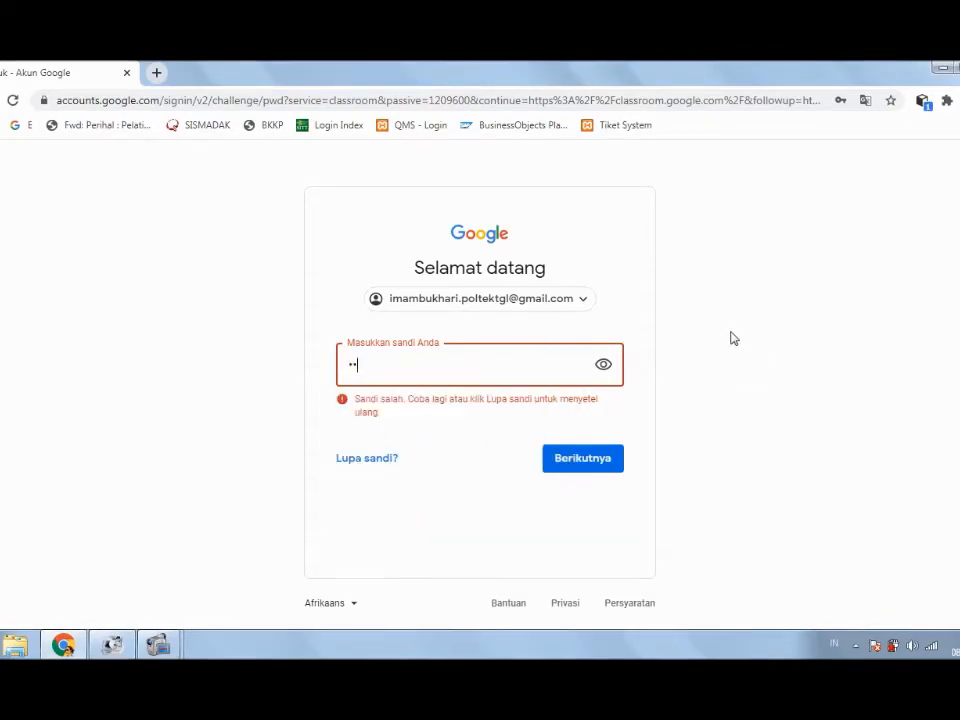
type("••")
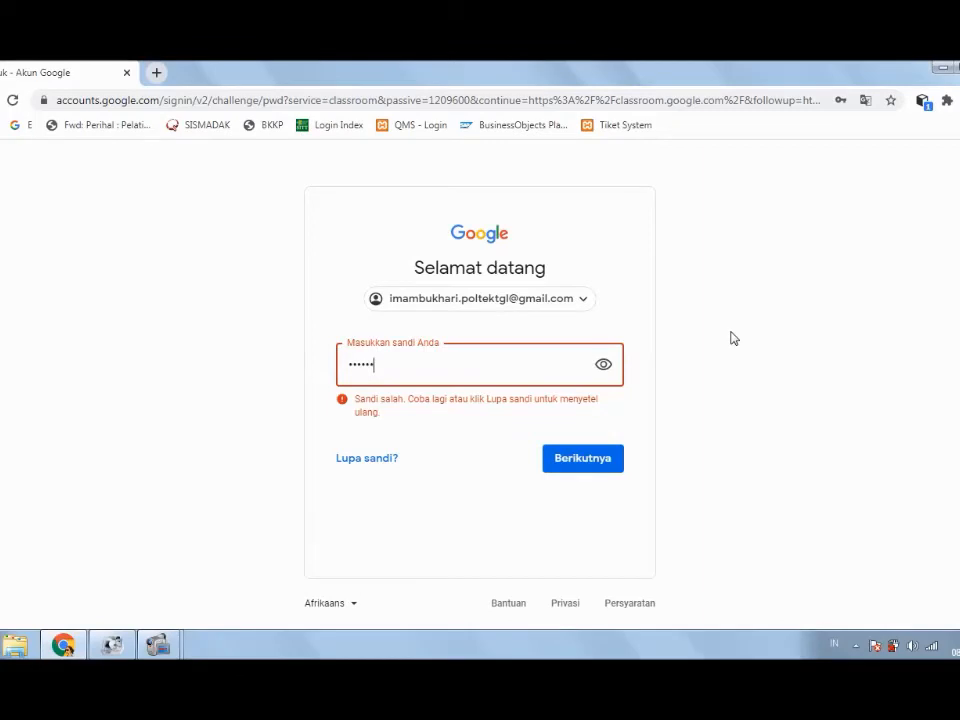
key("ctrl+a")
key("BackSpace")
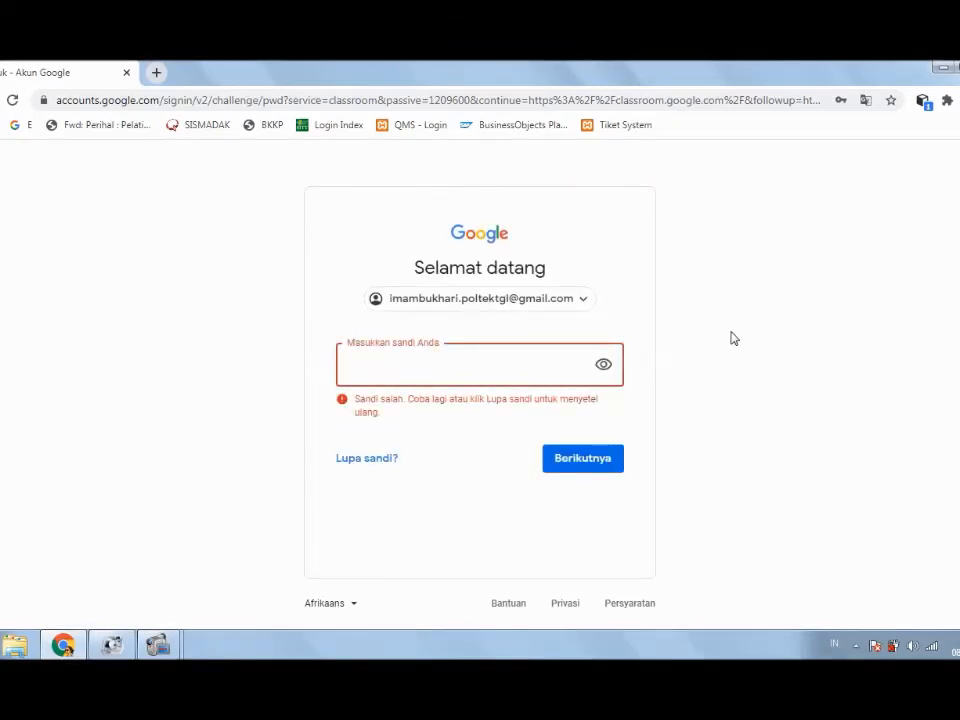
type("•••••••")
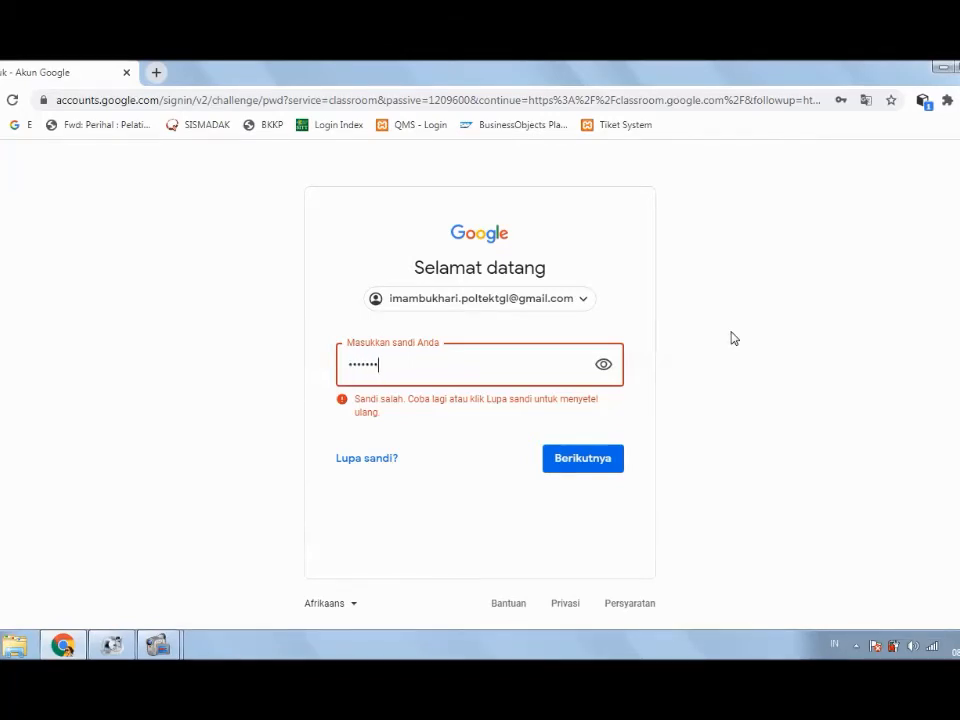
key("Return")
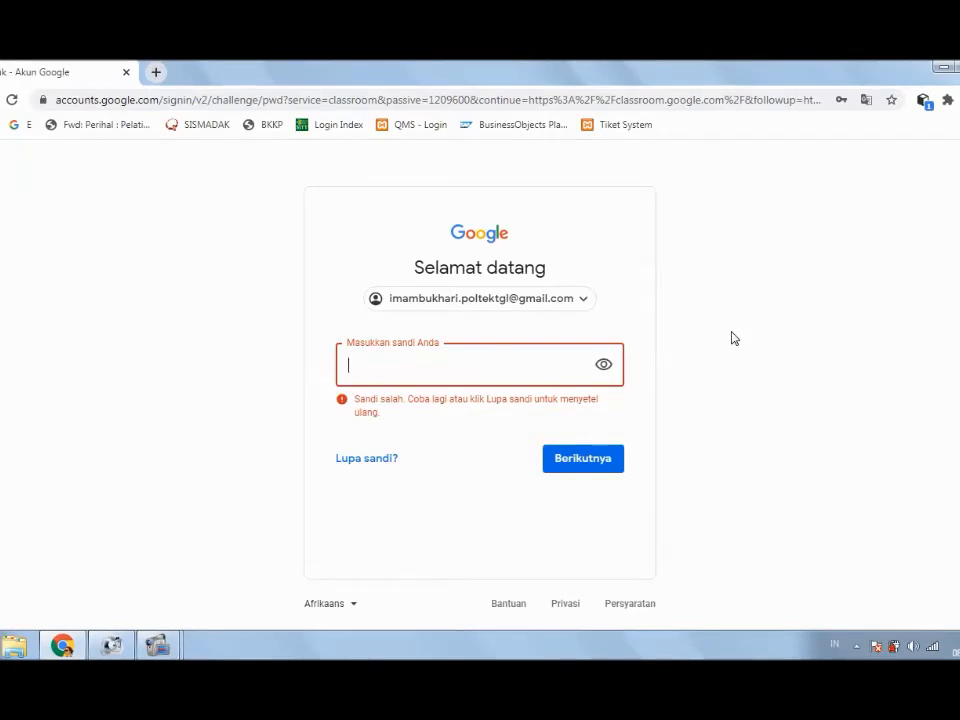
type("••••••••")
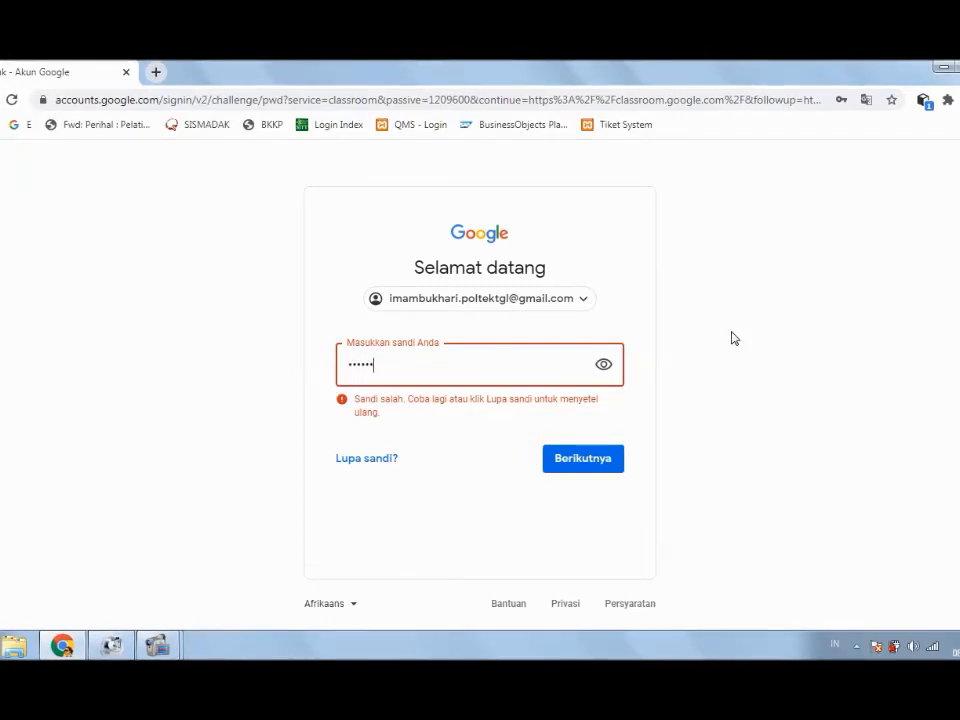
key("Return")
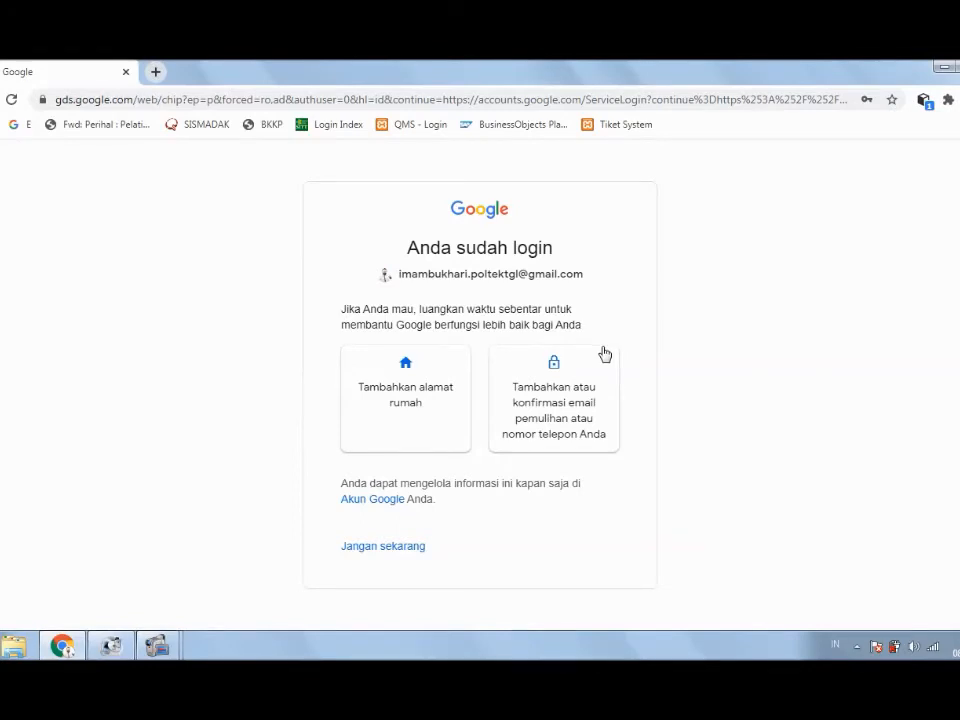
Step: Skip the recovery-details prompt, continue into Classroom, and open the join-or-create class menu
left_click(380, 549)
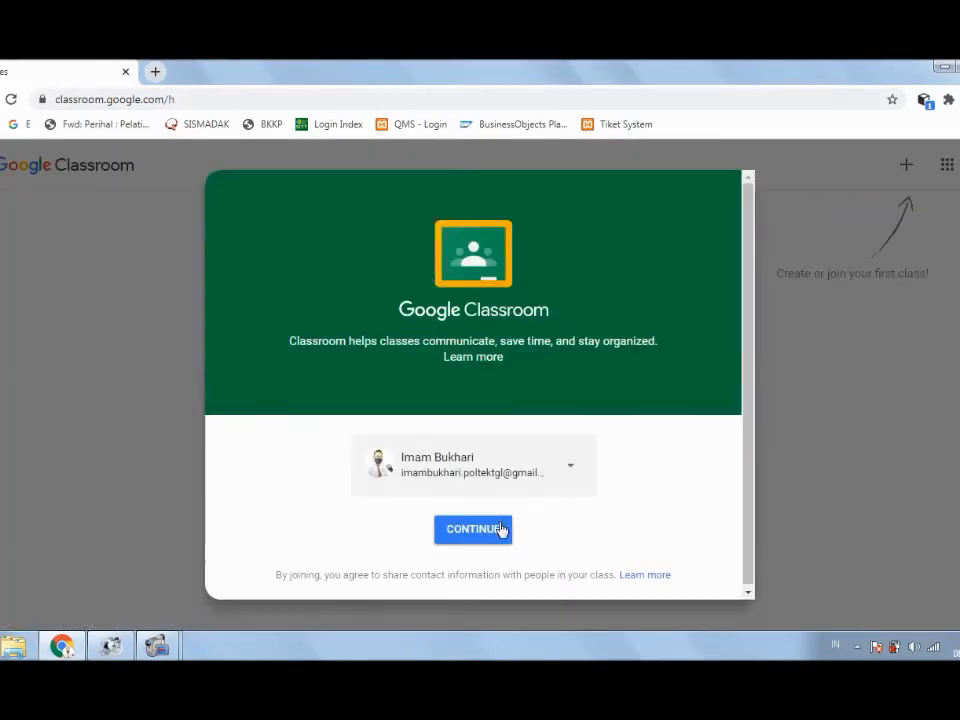
left_click(489, 534)
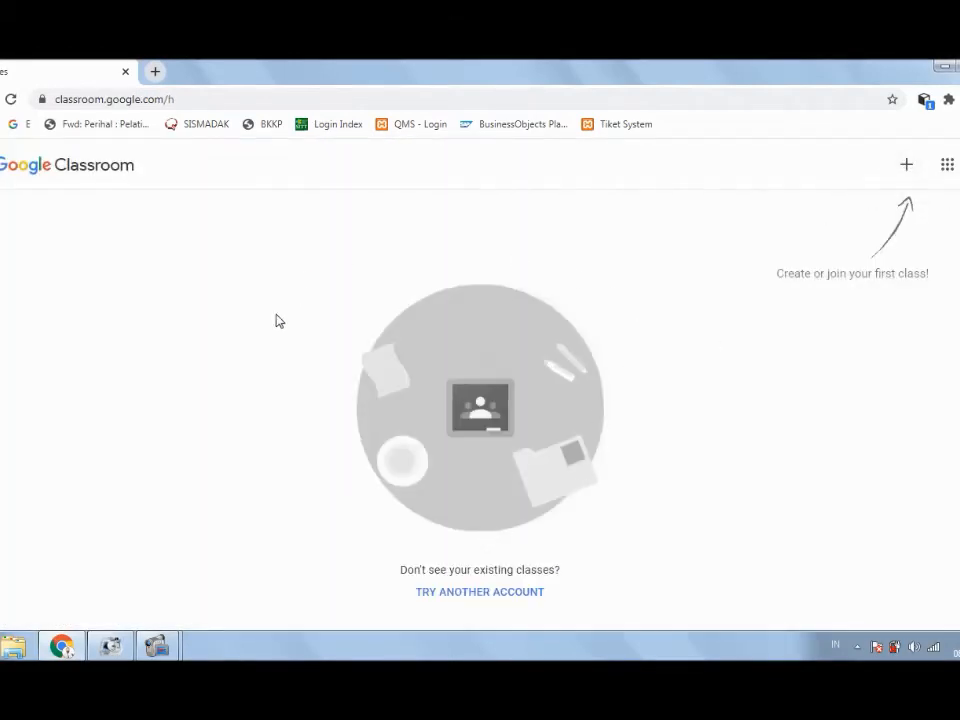
left_click(910, 168)
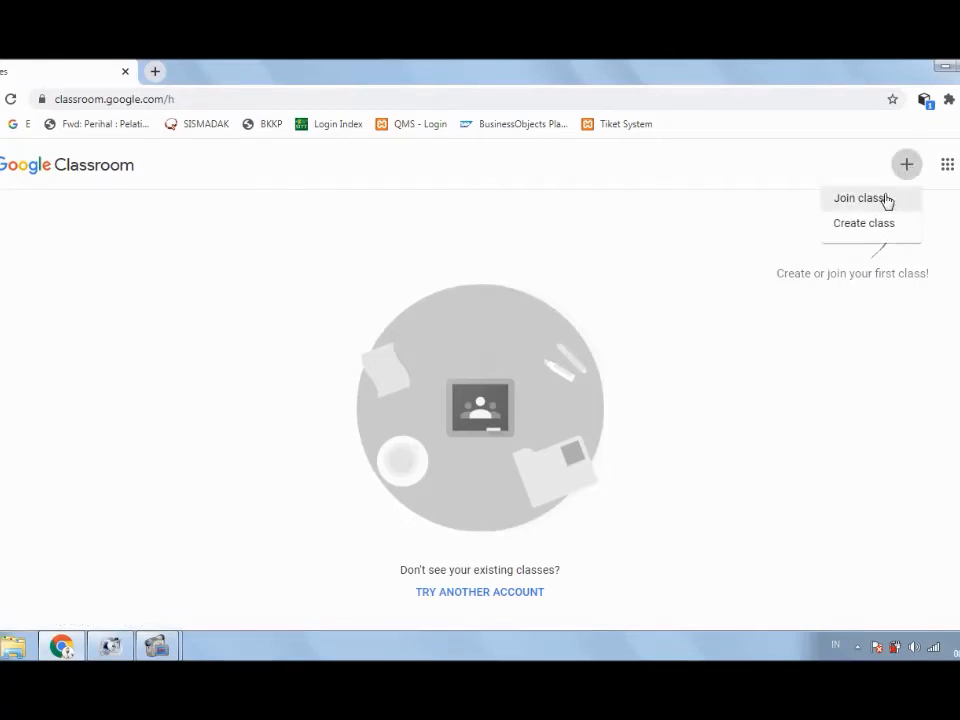
Step: Join class 3A SEMESTER III by pasting the teacher's class code
left_click(886, 200)
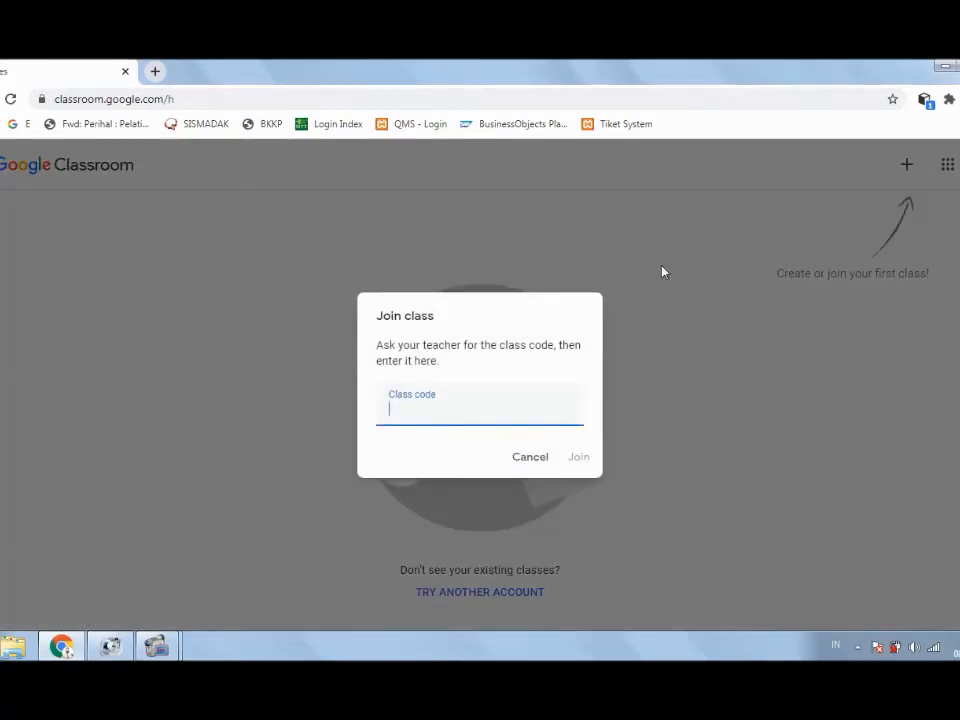
right_click(418, 409)
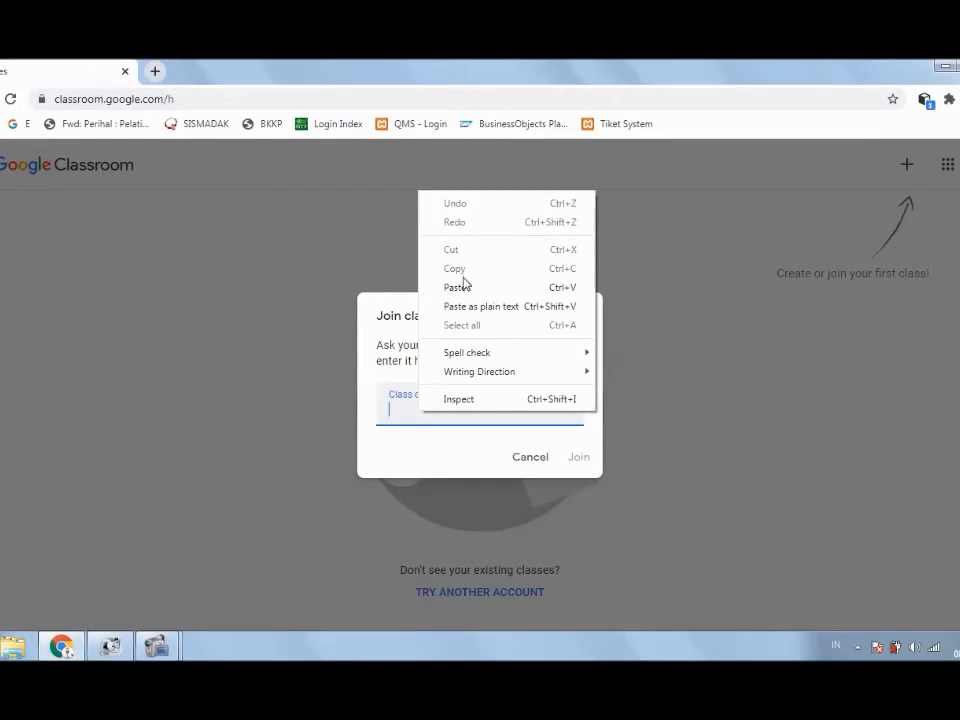
left_click(499, 289)
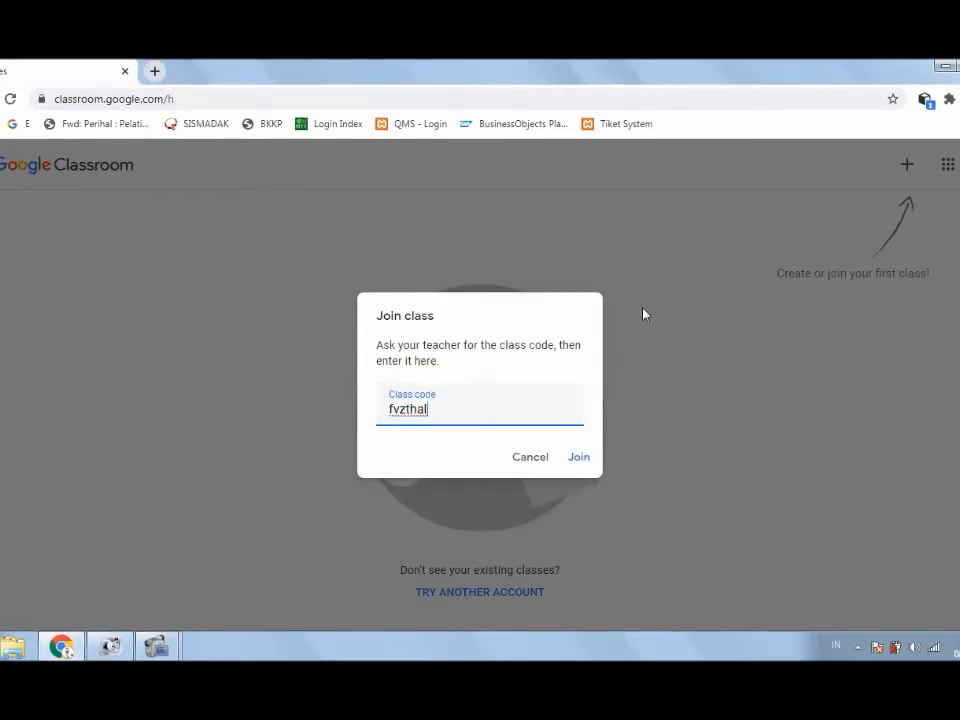
left_click(576, 459)
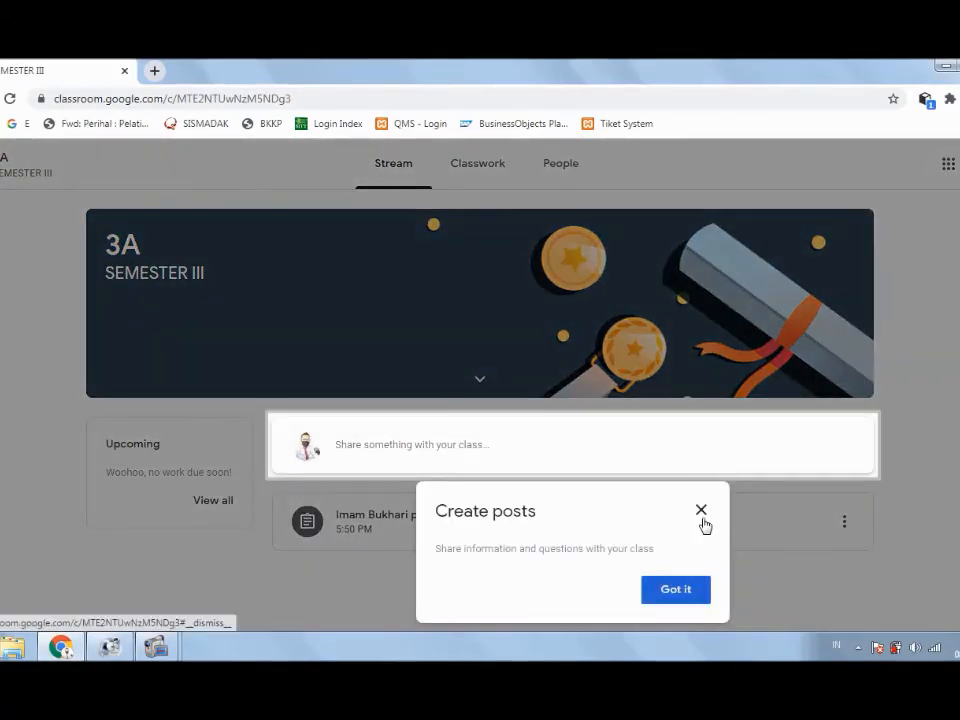
Step: Close the 'Create posts' tip on the 3A class stream
left_click(700, 514)
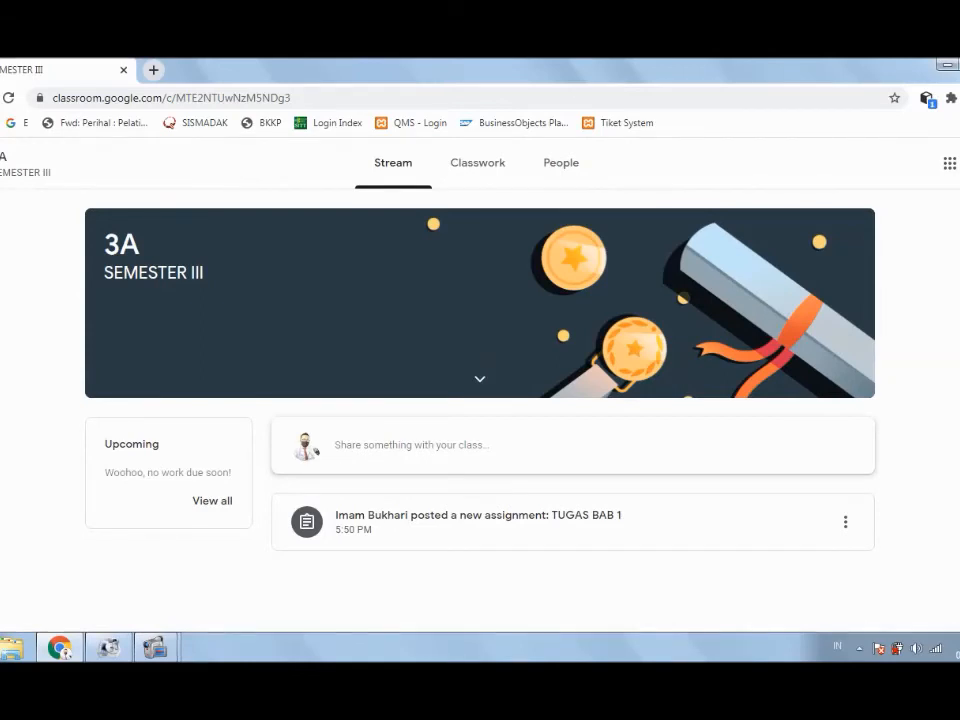
Step: Open the TUGAS BAB 1 assignment, clear its two intro tips, and focus the class comment box
left_click(524, 537)
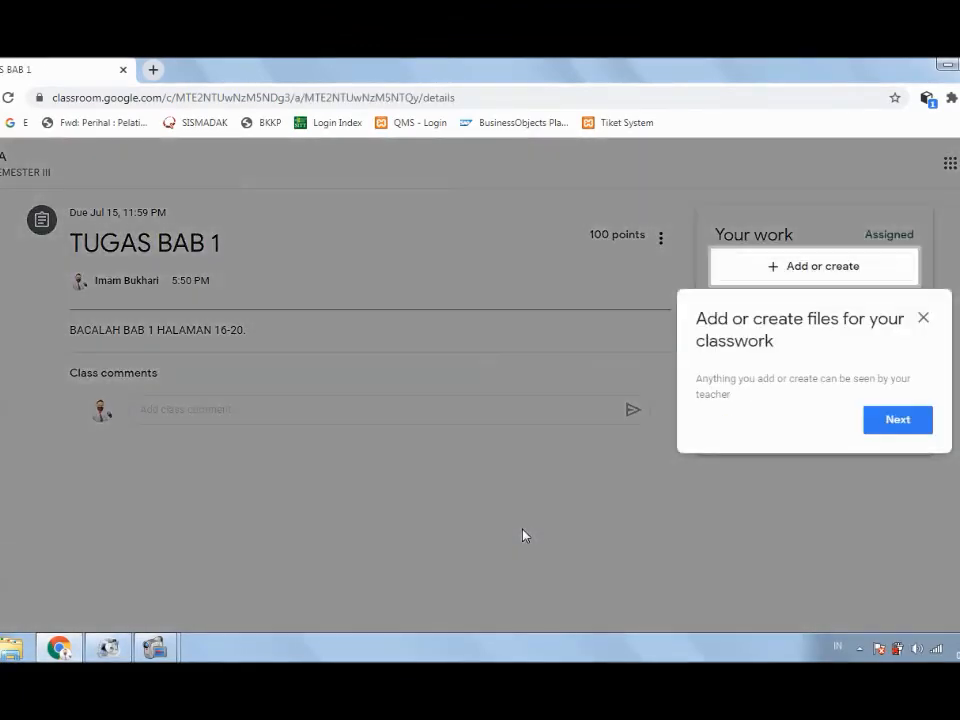
left_click(899, 421)
left_click(896, 459)
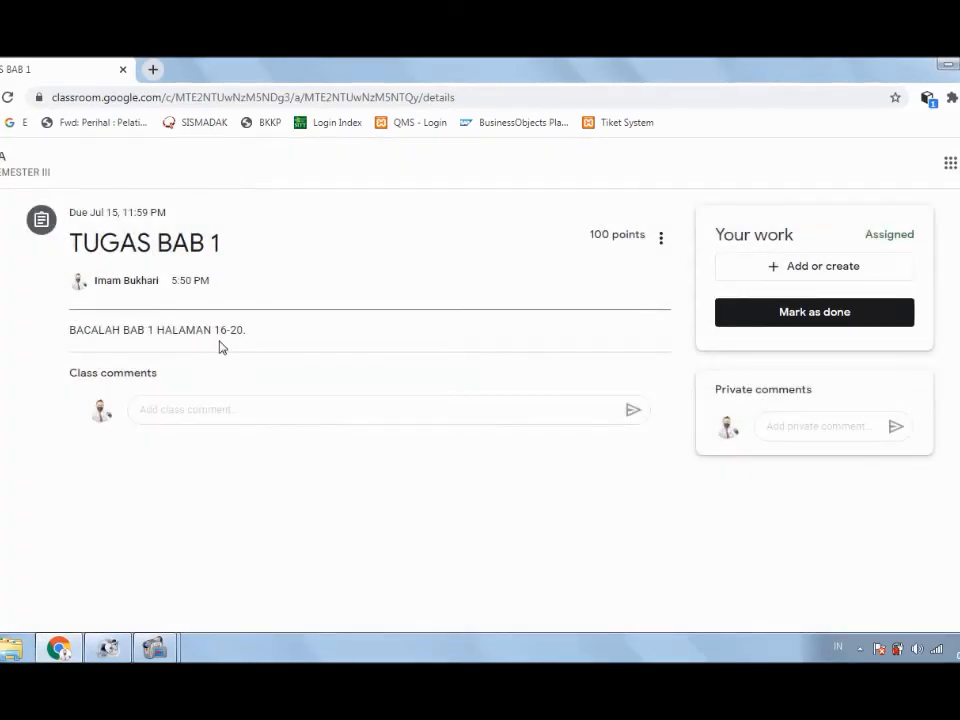
left_click(216, 408)
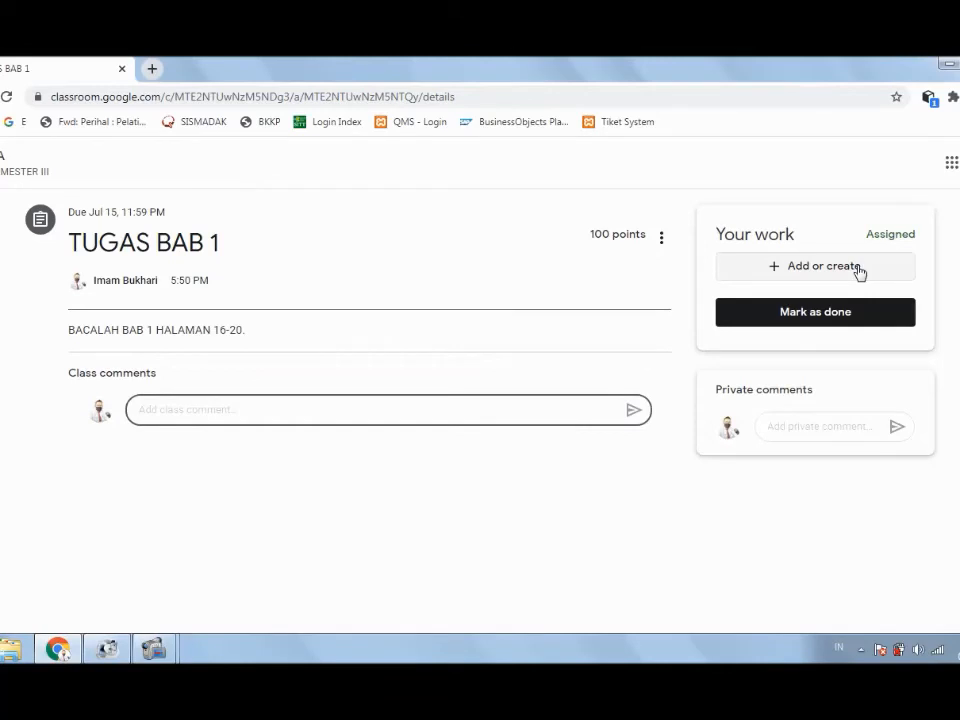
Step: Try attaching a file to the work, then close the empty file insertion dialog
left_click(773, 270)
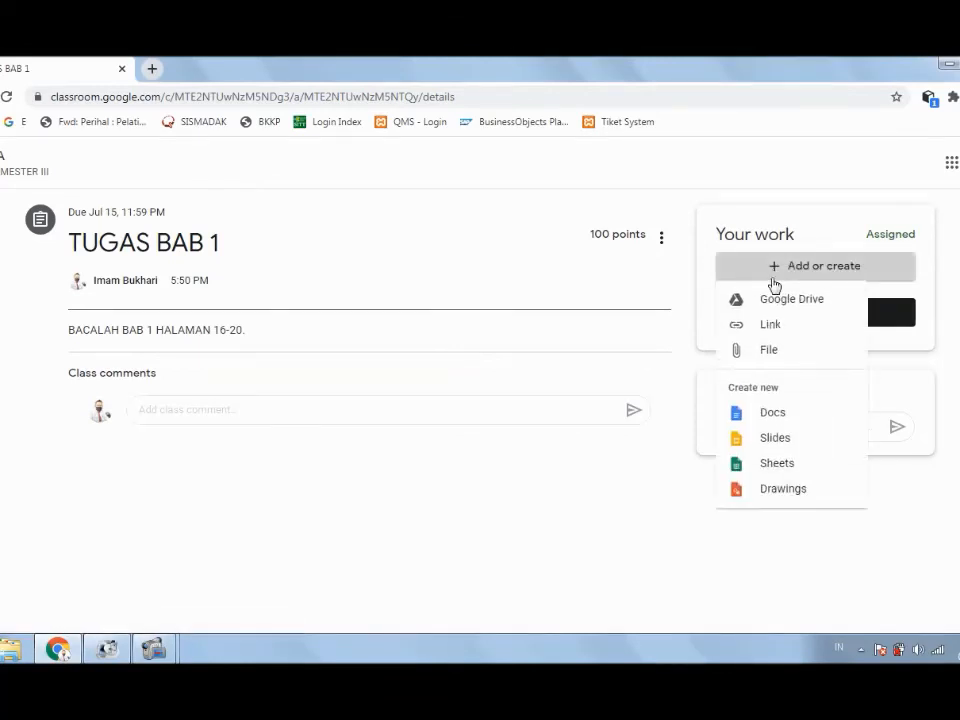
left_click(772, 351)
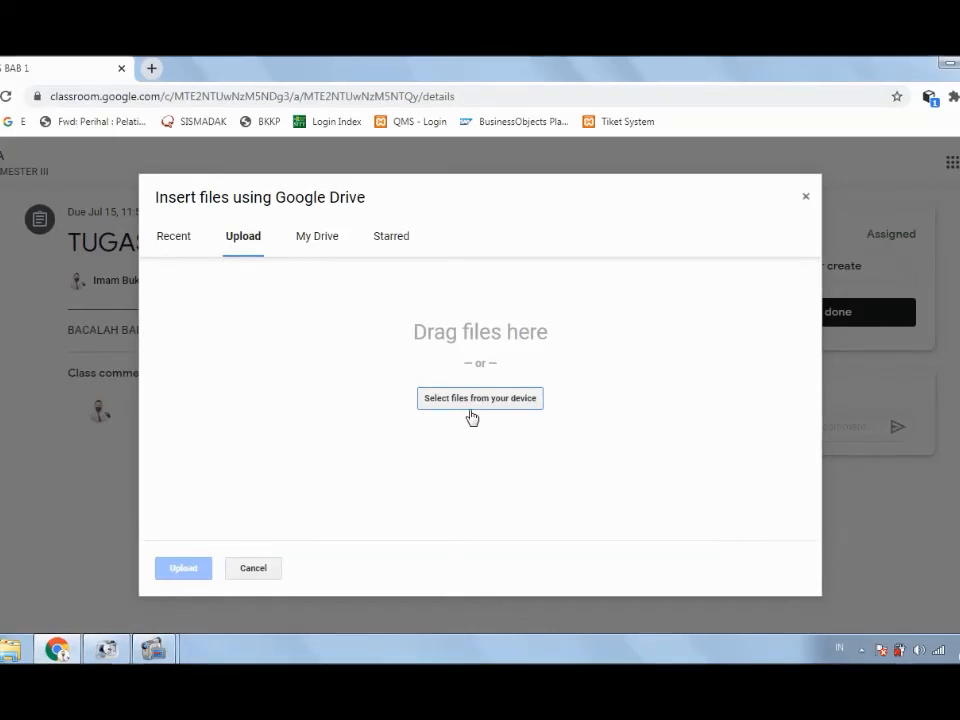
left_click(806, 200)
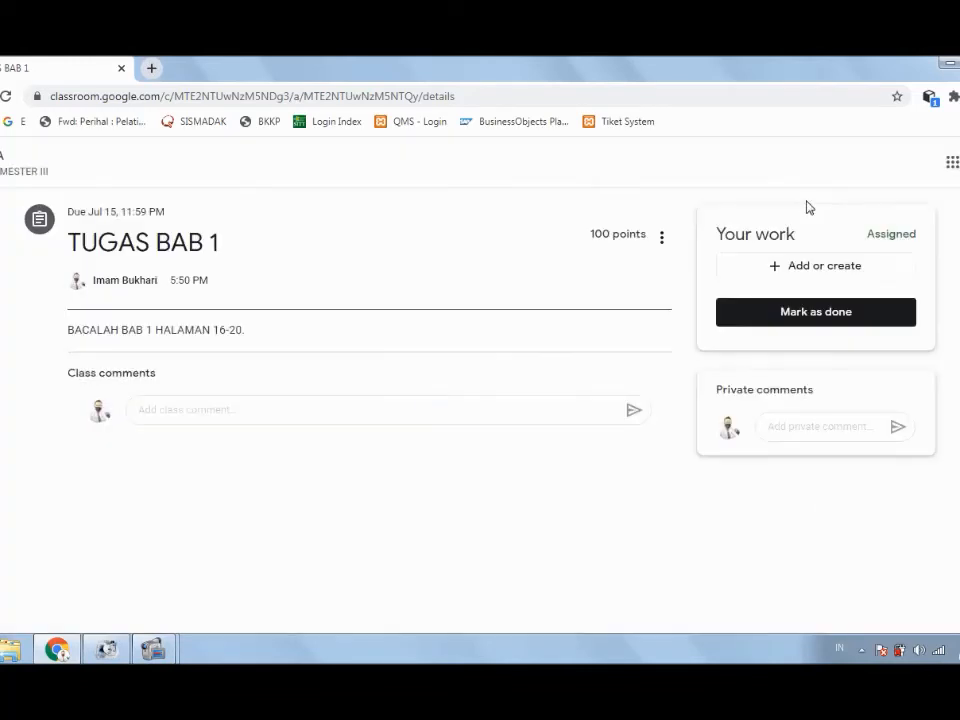
Step: Open the Google Drive picker and browse My Drive into Classroom > 3A SEMESTER III
left_click(815, 268)
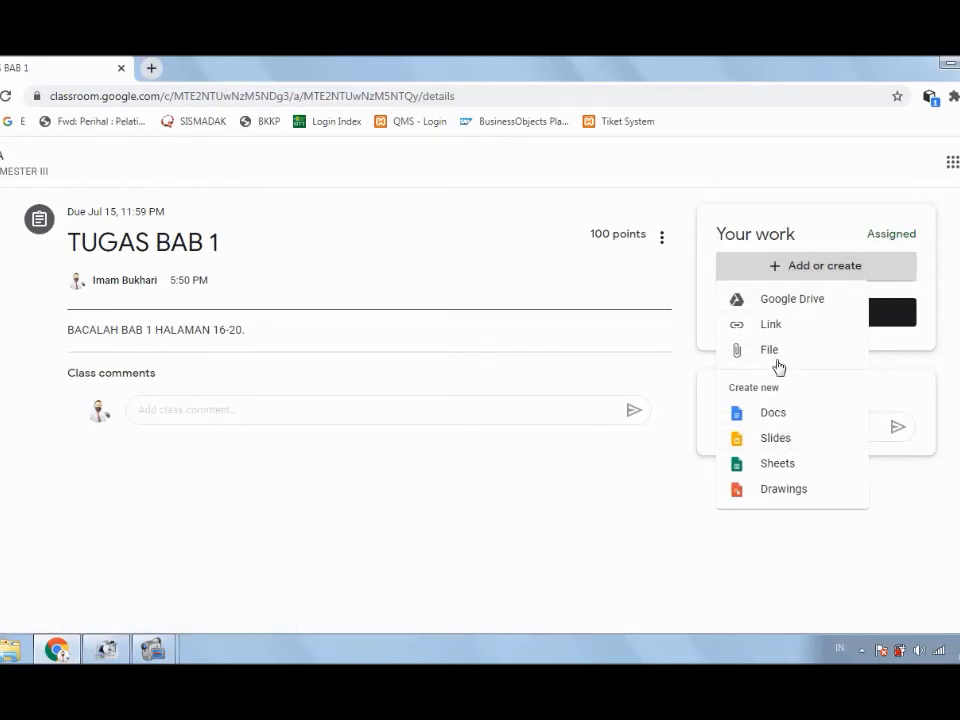
left_click(782, 303)
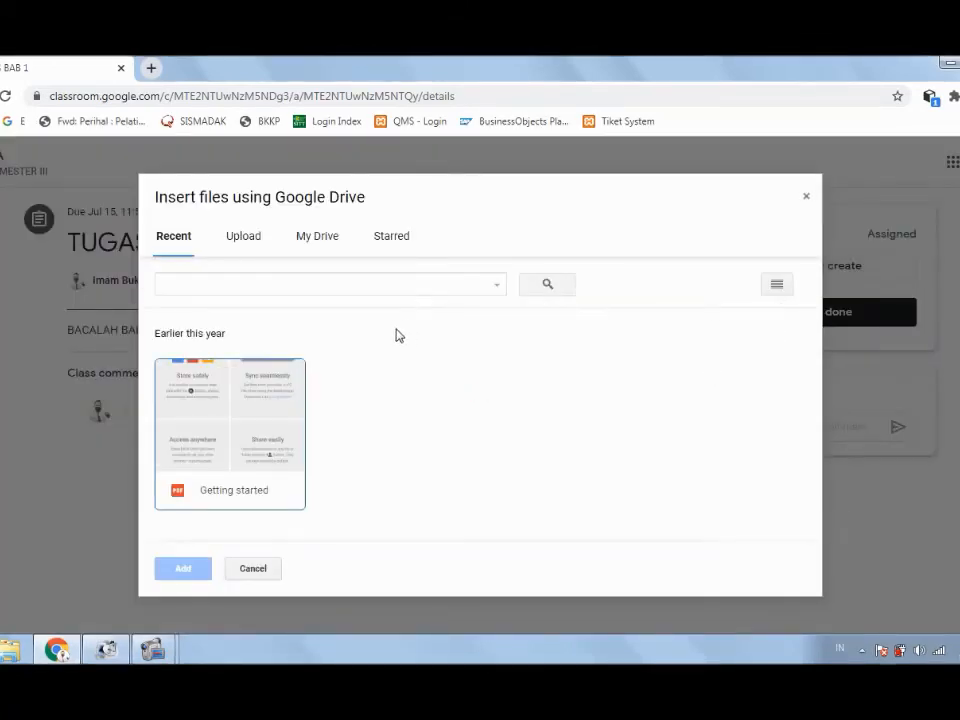
left_click(242, 240)
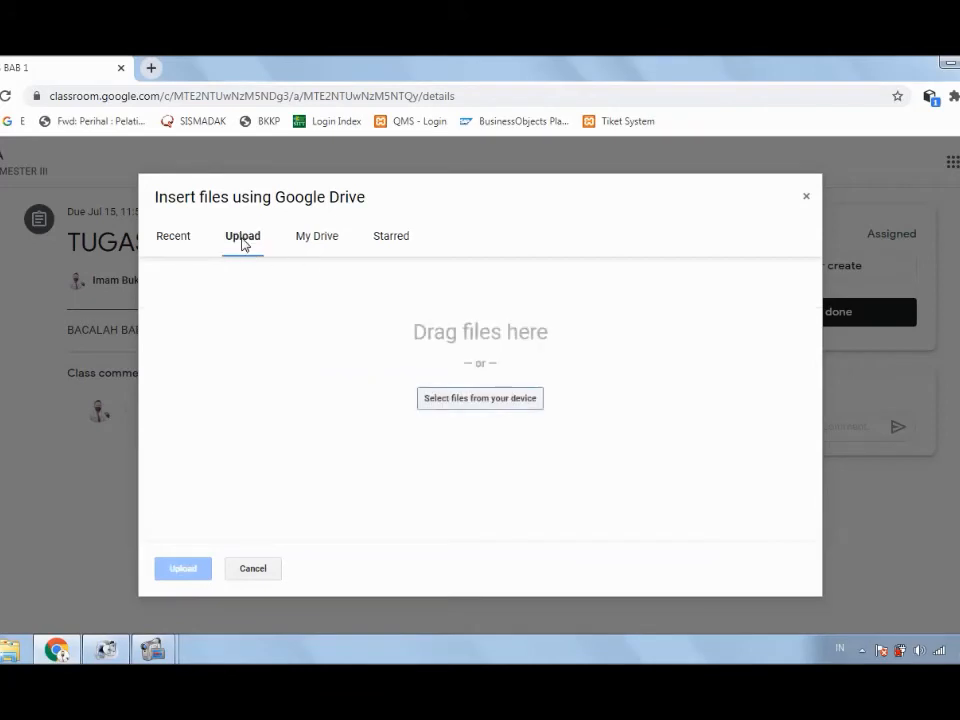
left_click(318, 240)
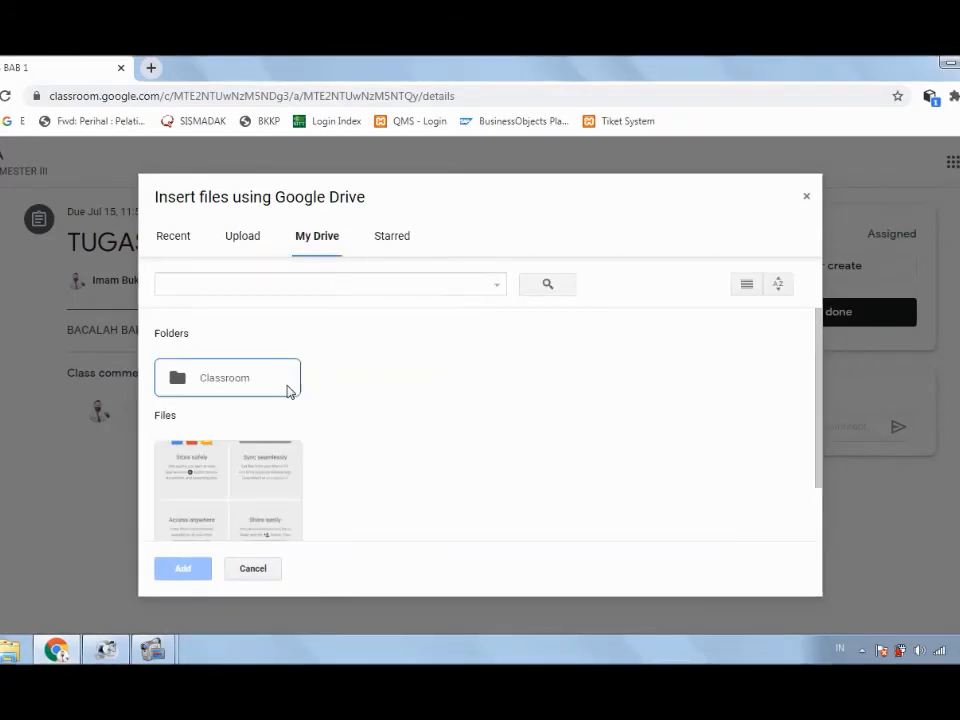
scroll(296, 413, "down", 1)
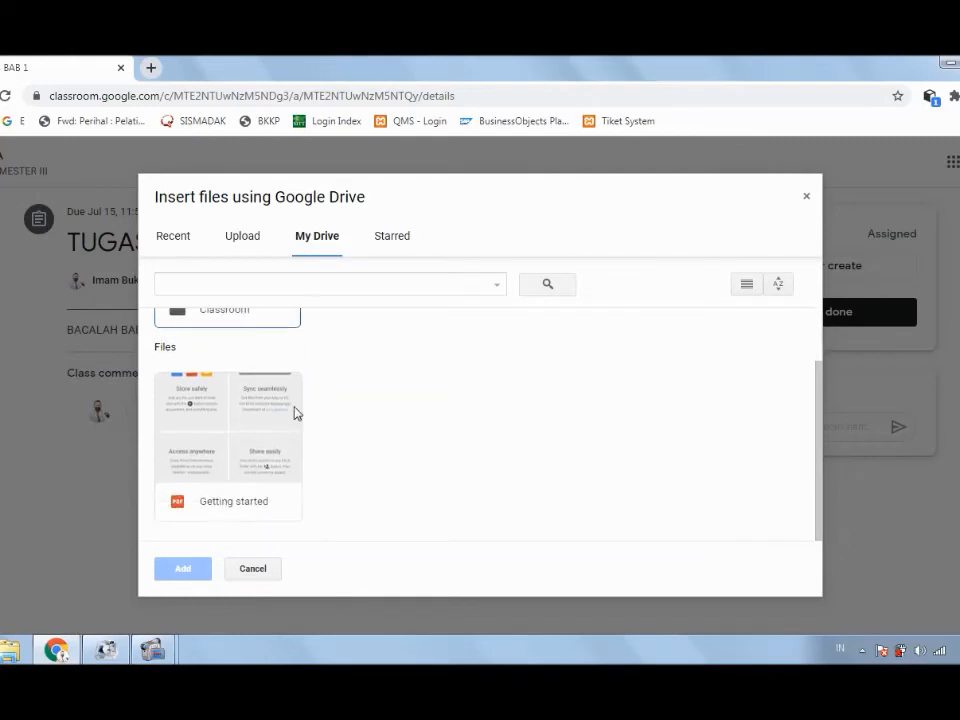
scroll(231, 362, "up", 1)
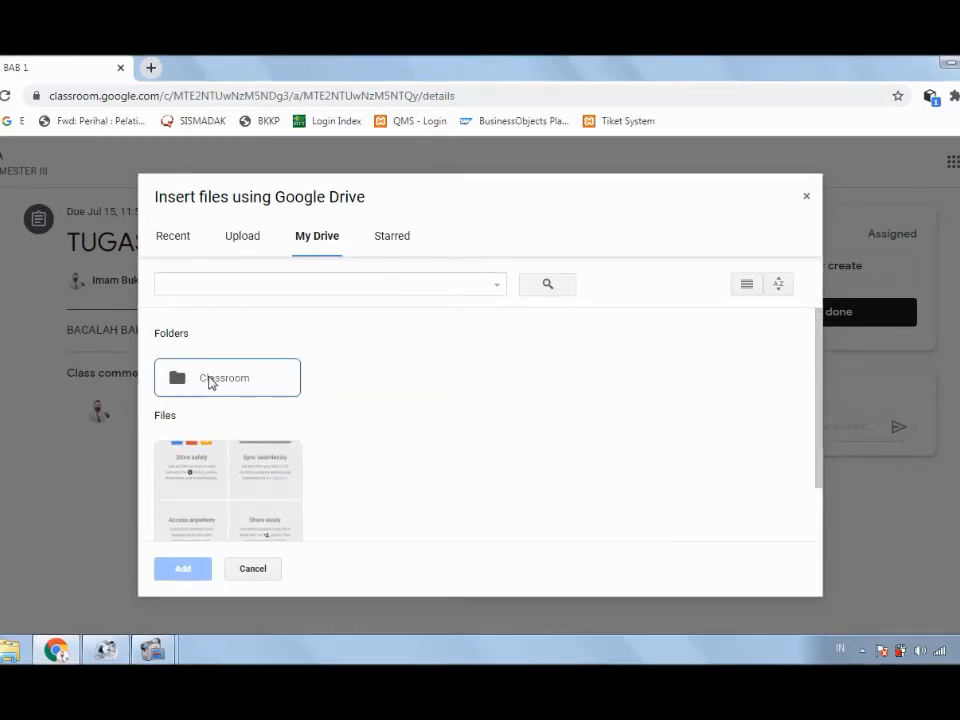
double_click(211, 382)
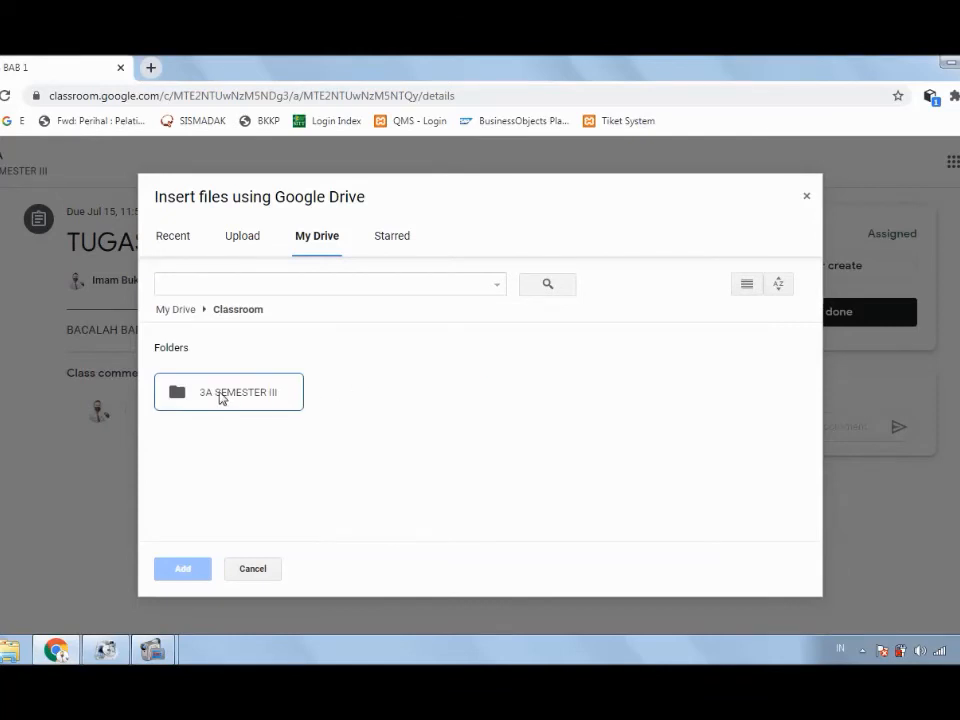
double_click(222, 396)
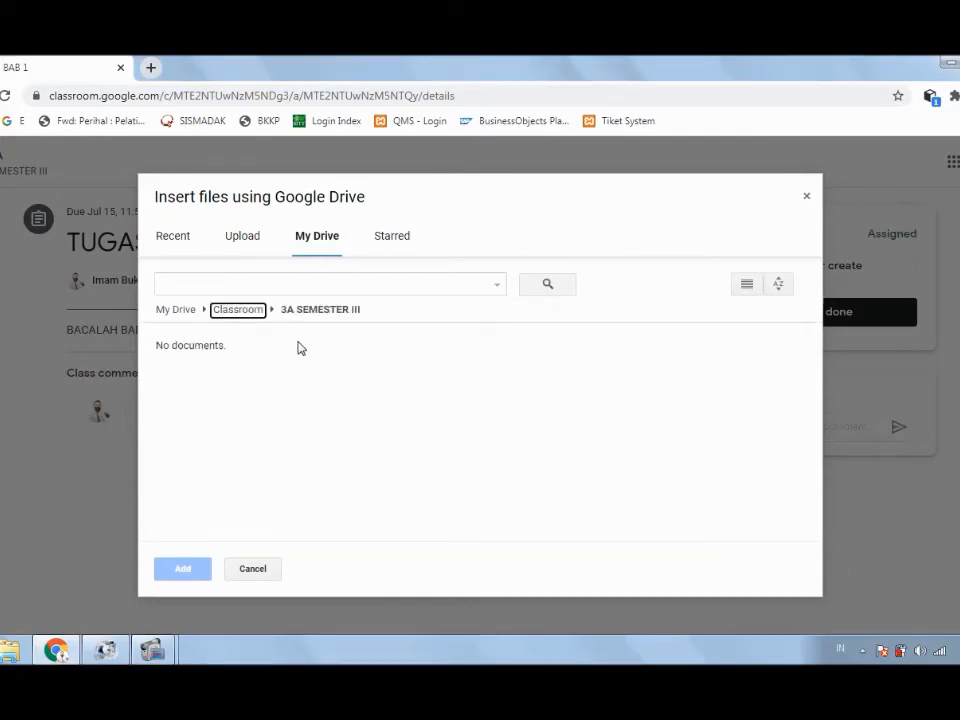
Step: Switch to Upload and choose 'Select files from your device' to open Documents
left_click(240, 240)
left_click(441, 397)
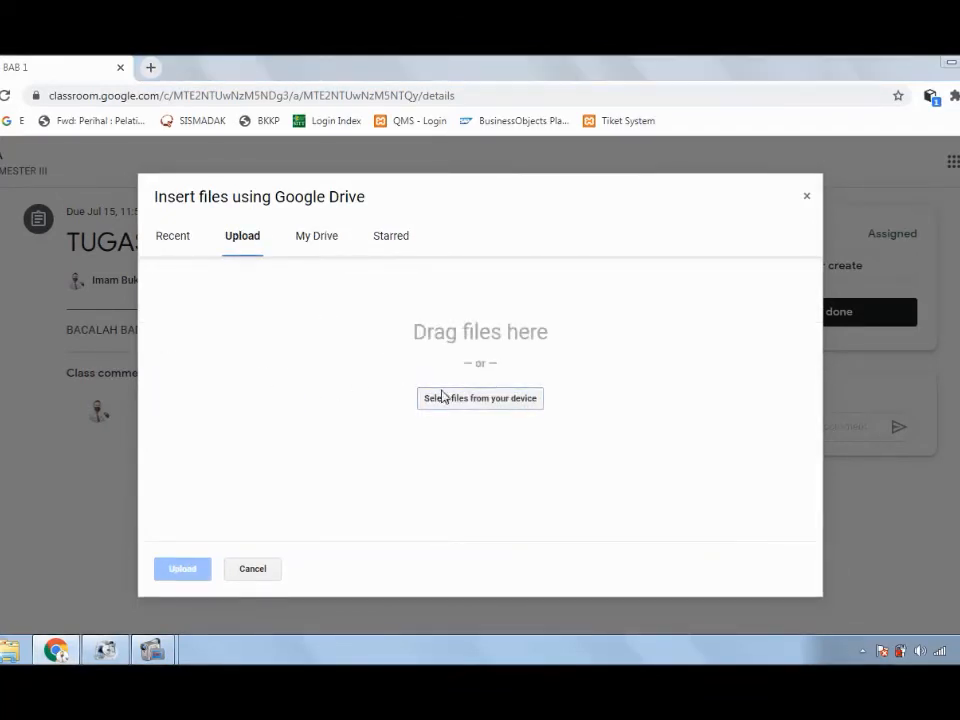
scroll(45, 200, "down", 1)
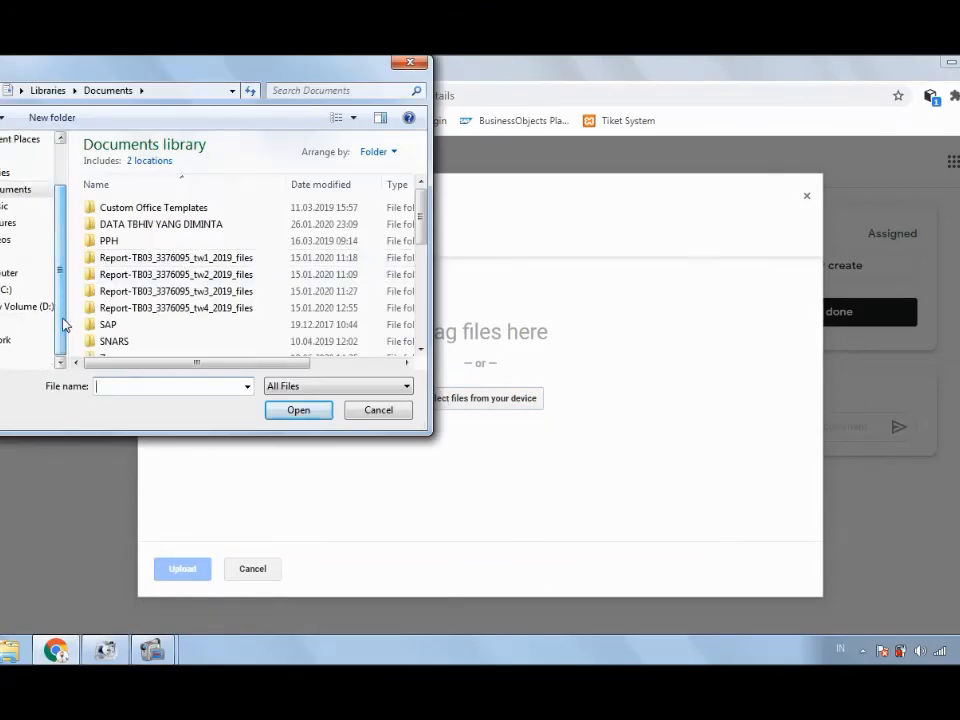
left_click(376, 411)
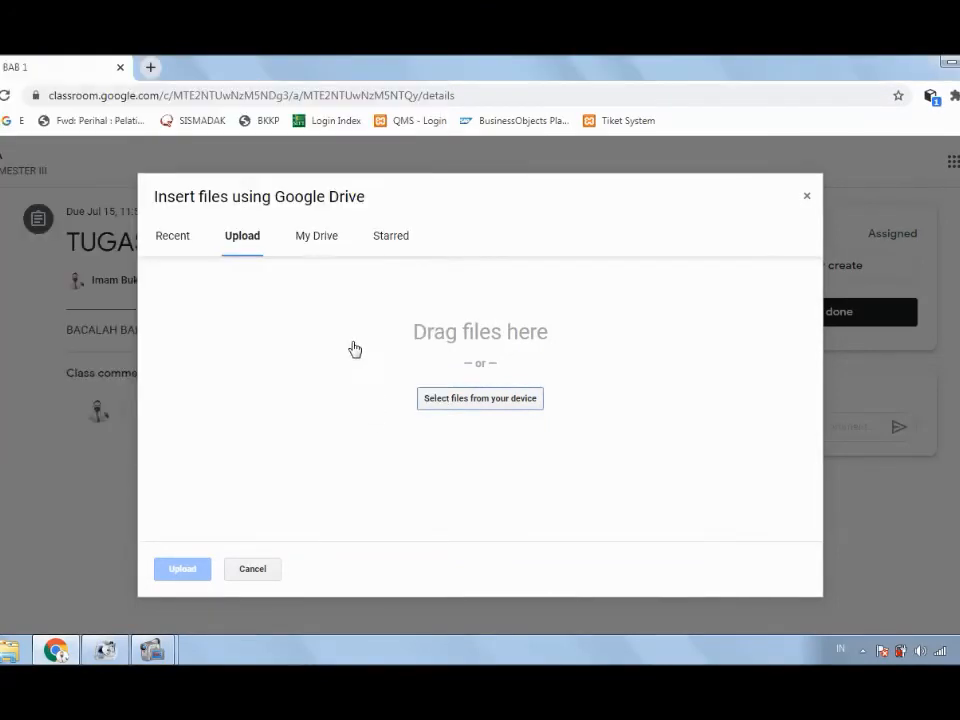
left_click(810, 201)
left_click(784, 268)
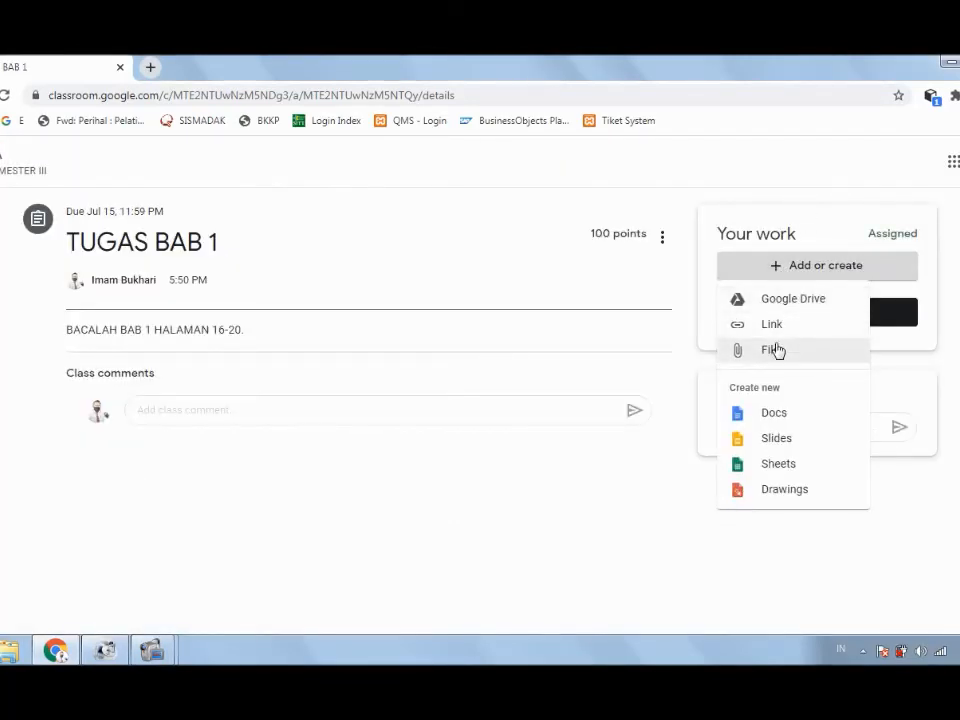
left_click(777, 350)
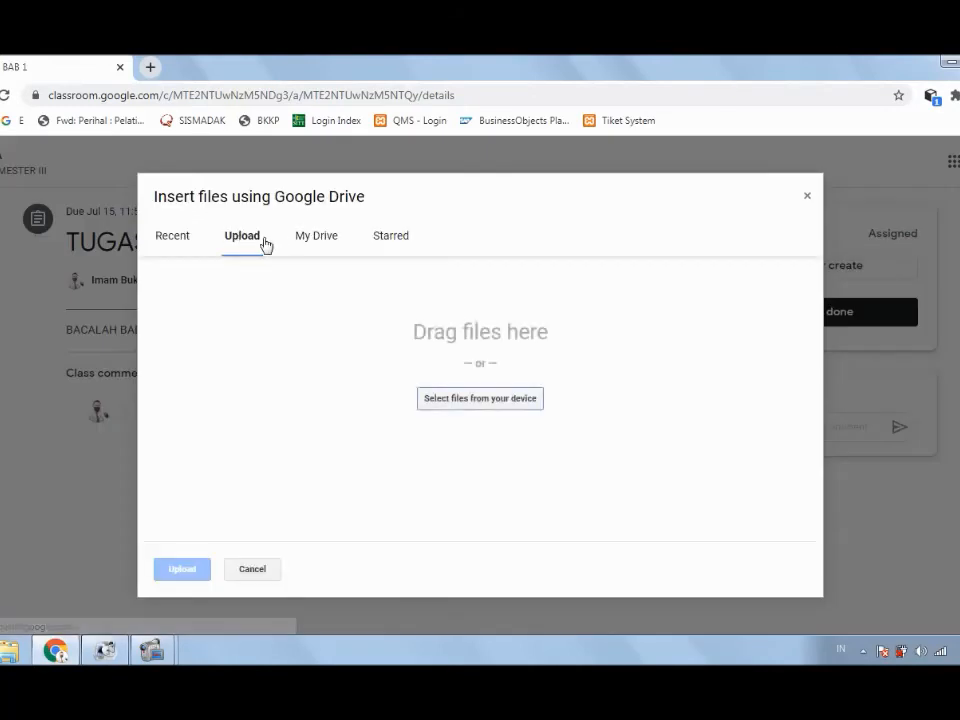
left_click(309, 244)
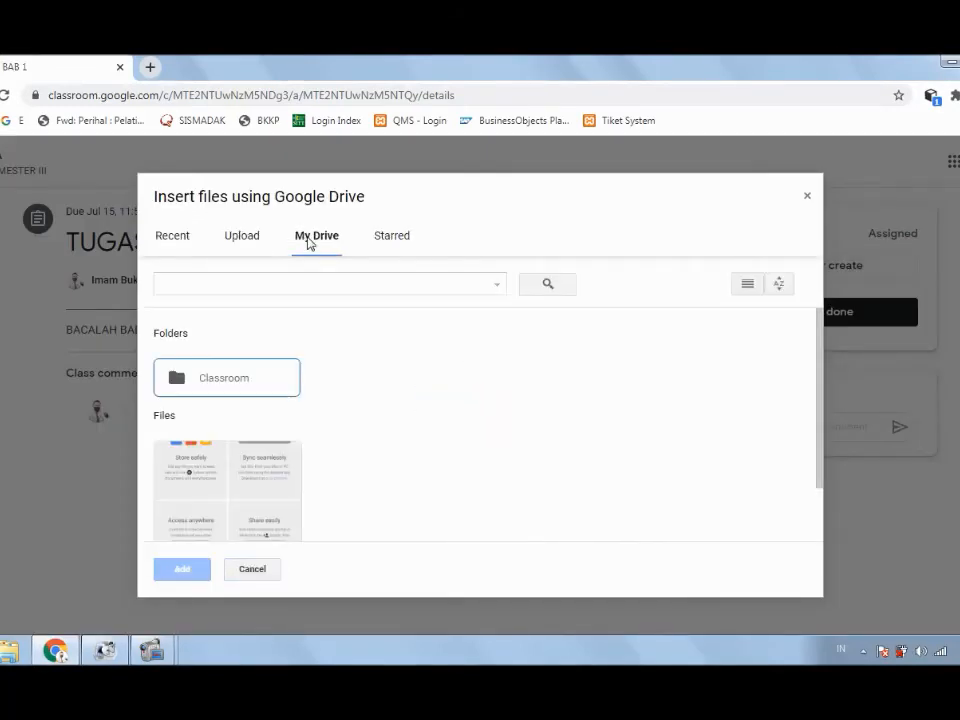
left_click(231, 236)
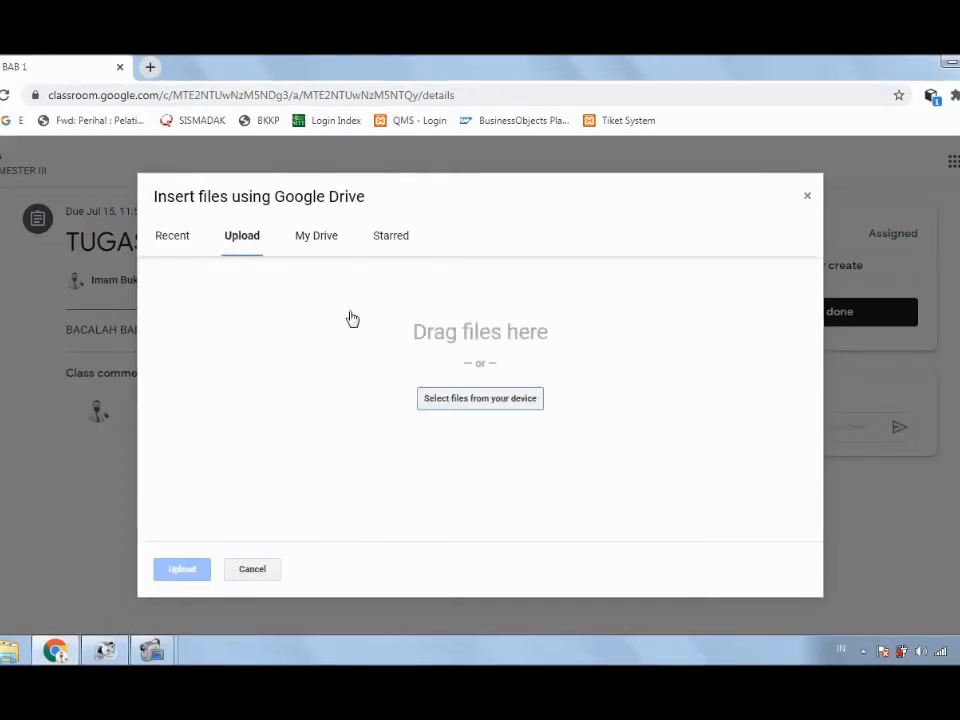
left_click(452, 400)
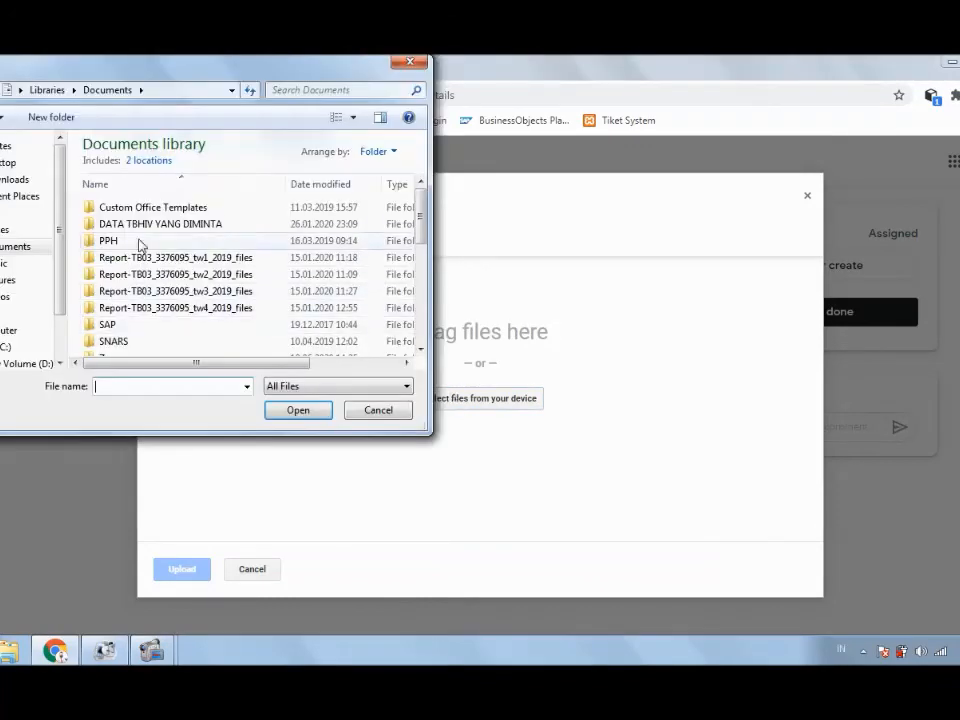
Step: Upload Pre test.docx to TUGAS BAB 1, dismiss the turn-it-in tip, and show the account list
scroll(414, 268, "down", 2)
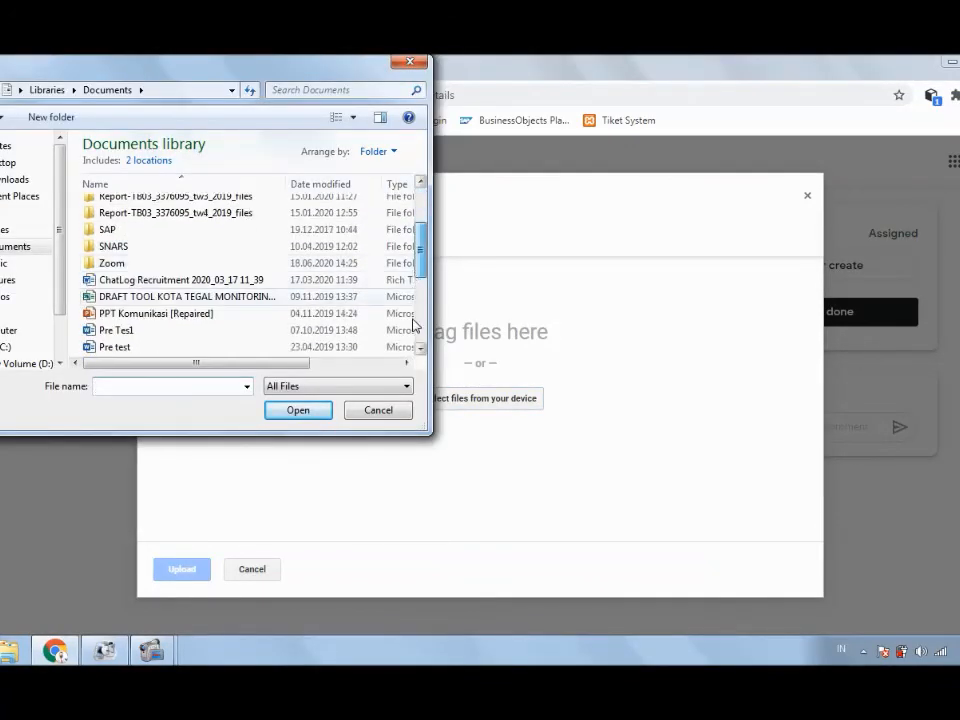
left_click(140, 313)
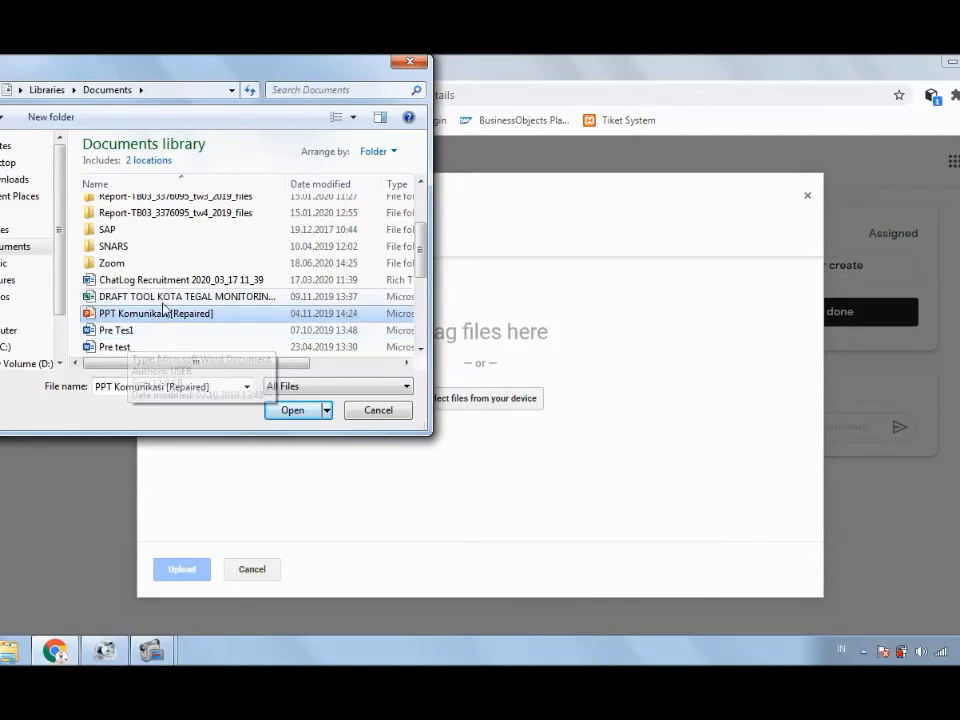
left_click(116, 347)
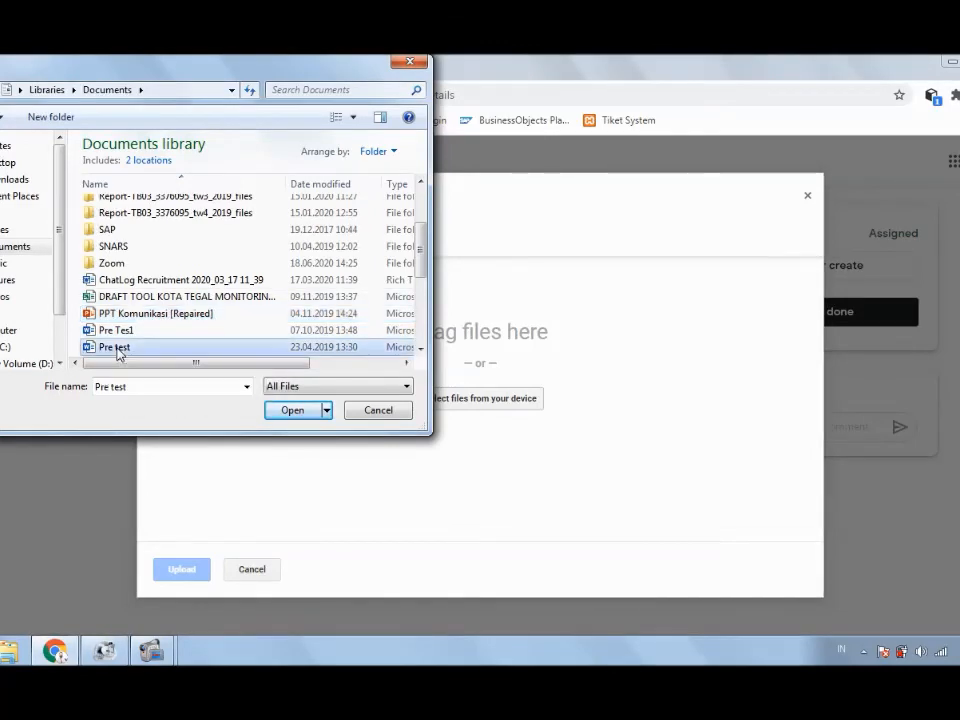
left_click(292, 410)
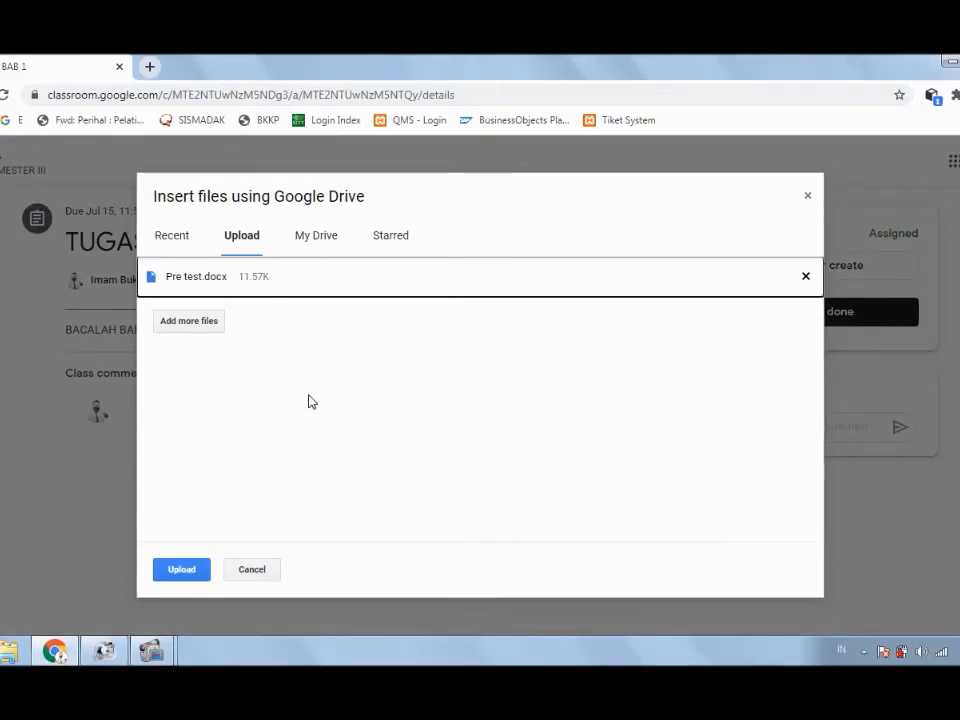
left_click(182, 570)
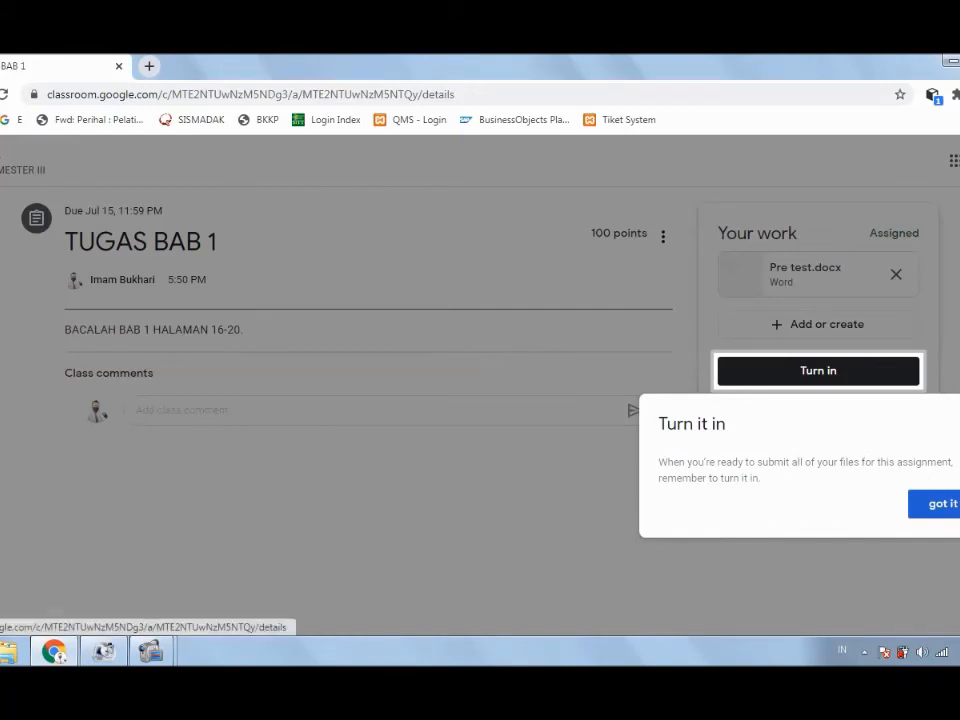
left_click(943, 503)
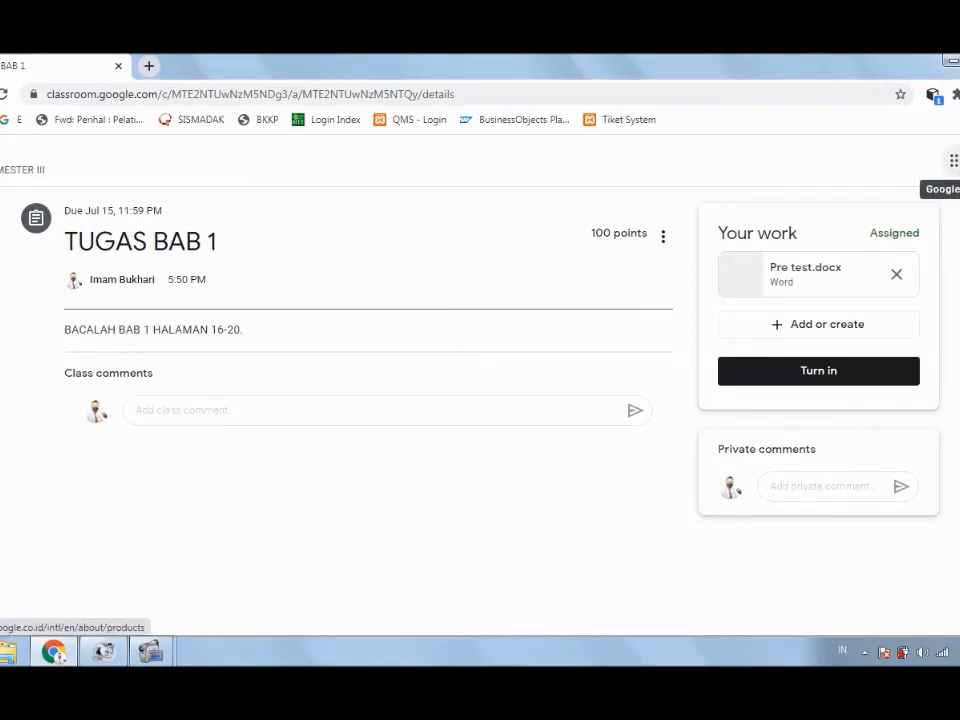
left_click(958, 161)
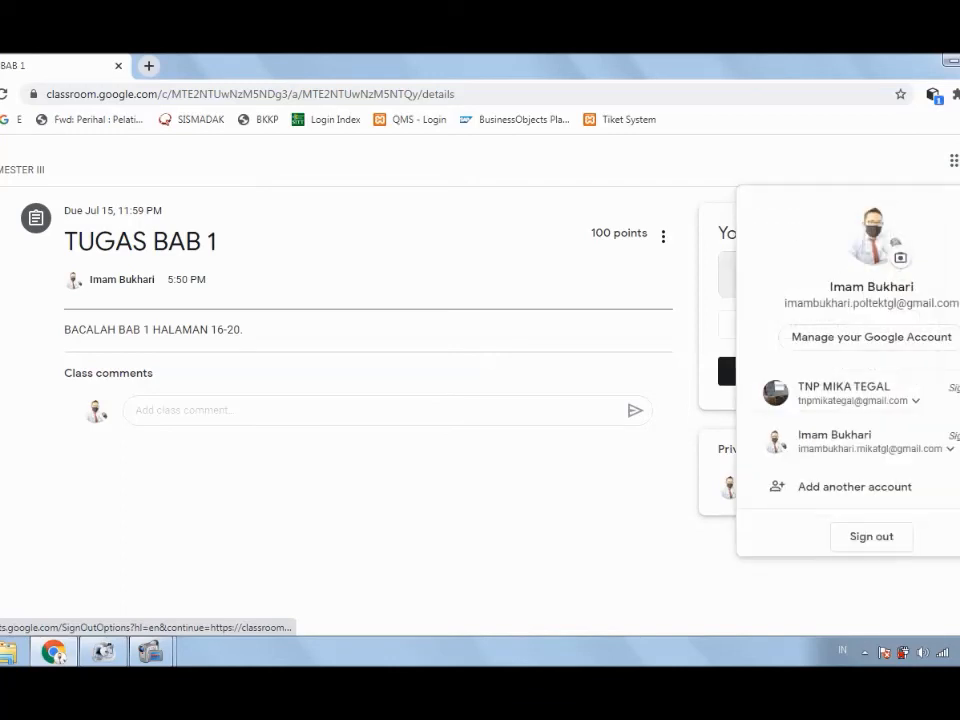
Step: Sign in with the second (teacher) Google account by entering its password
left_click(870, 448)
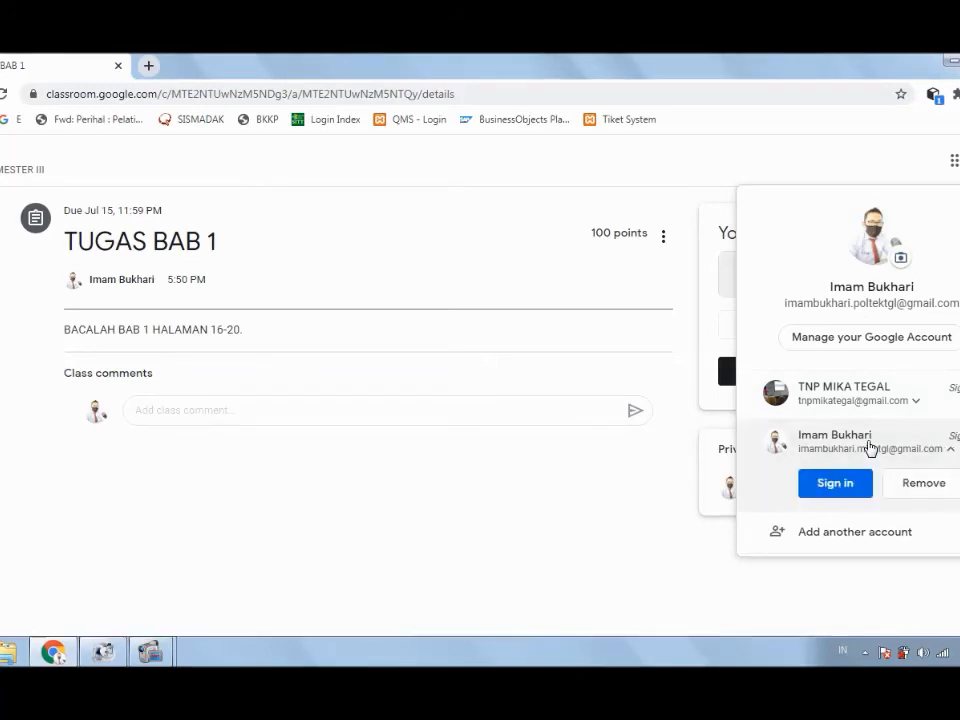
left_click(840, 446)
left_click(810, 448)
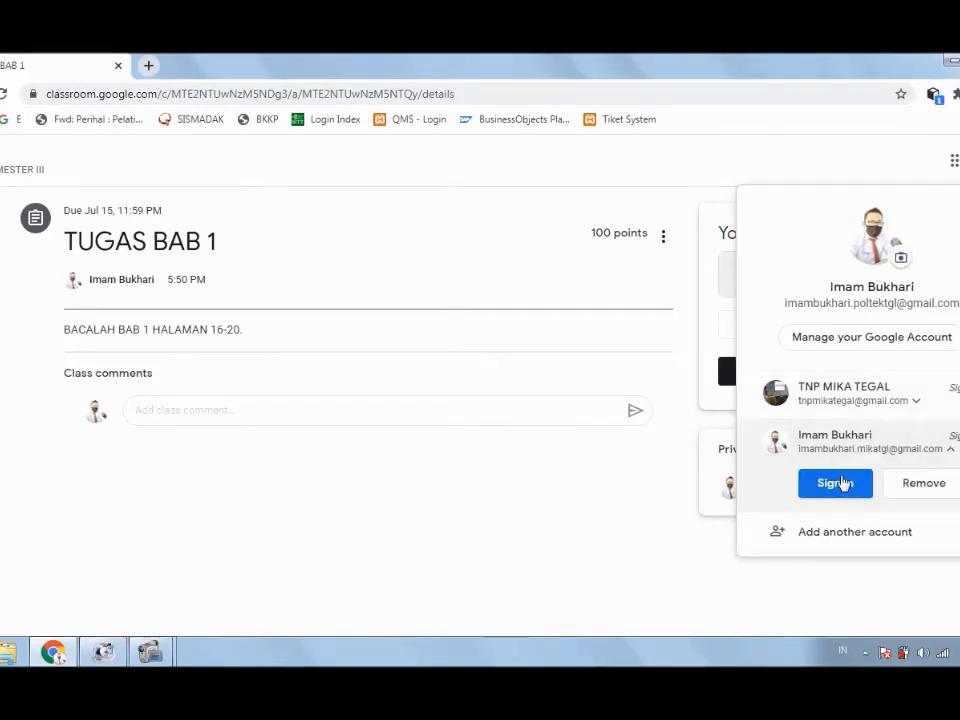
left_click(846, 482)
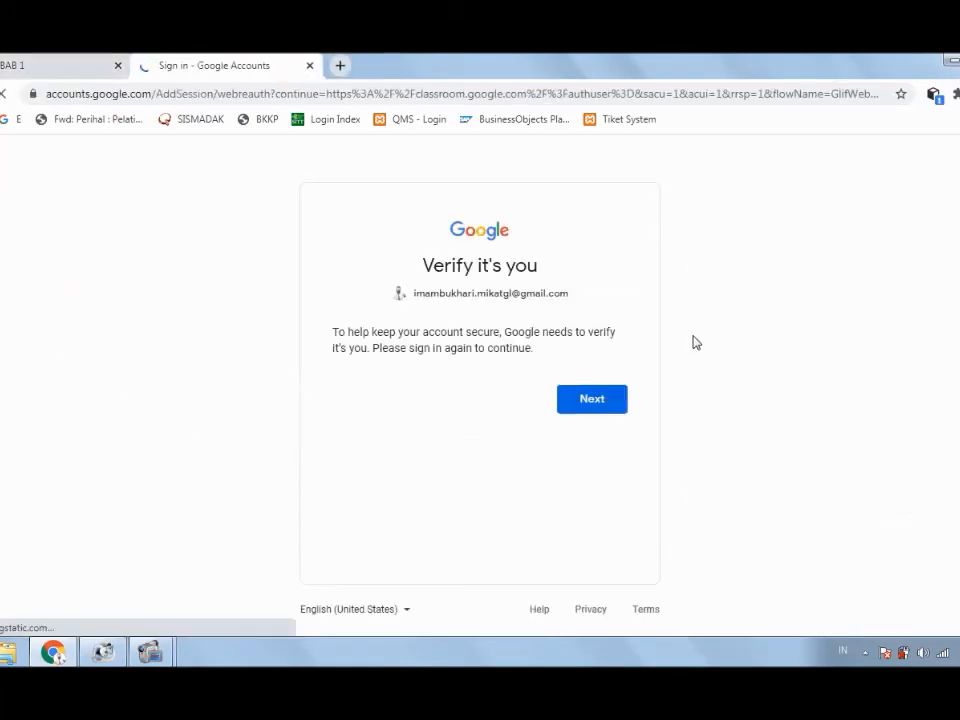
left_click(581, 397)
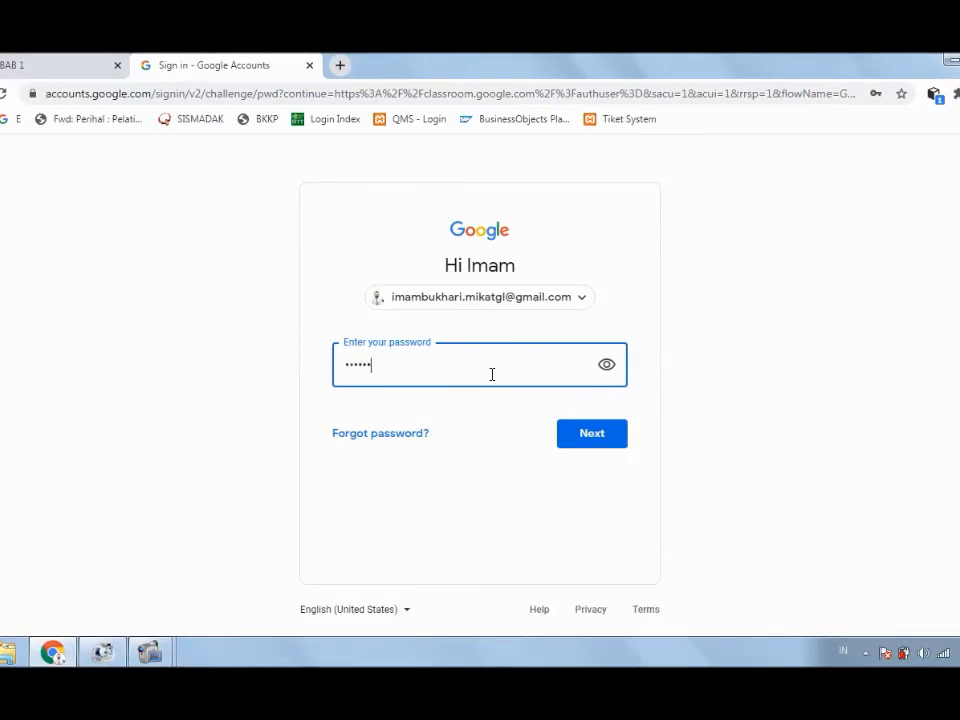
type("••")
key("Return")
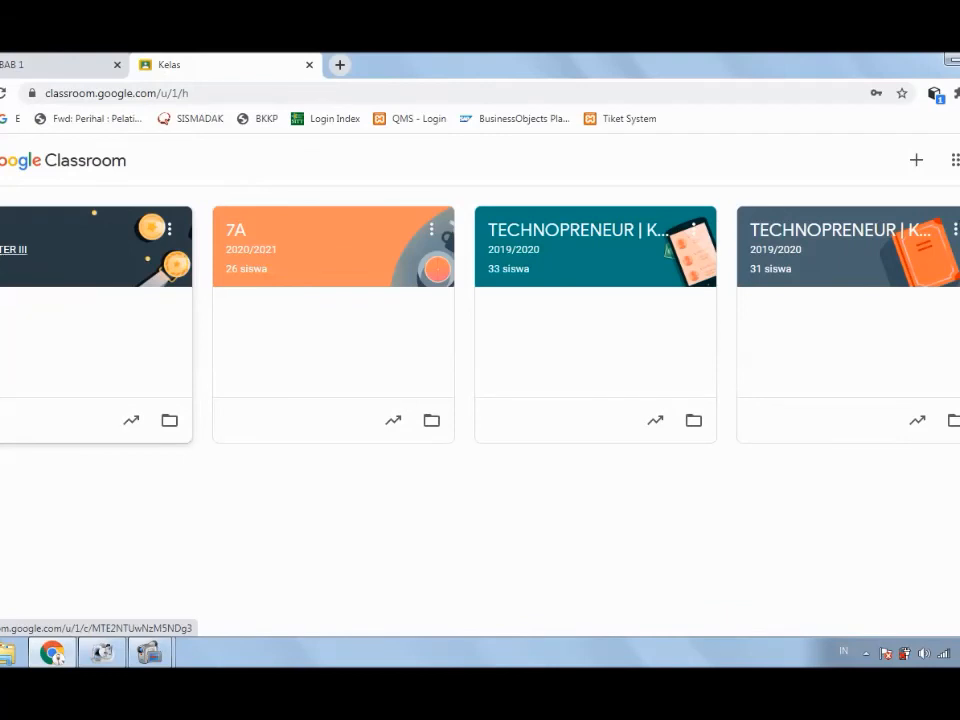
Step: Open class 3A SEMESTER III and go through Anggota to the Nilai gradebook
left_click(15, 249)
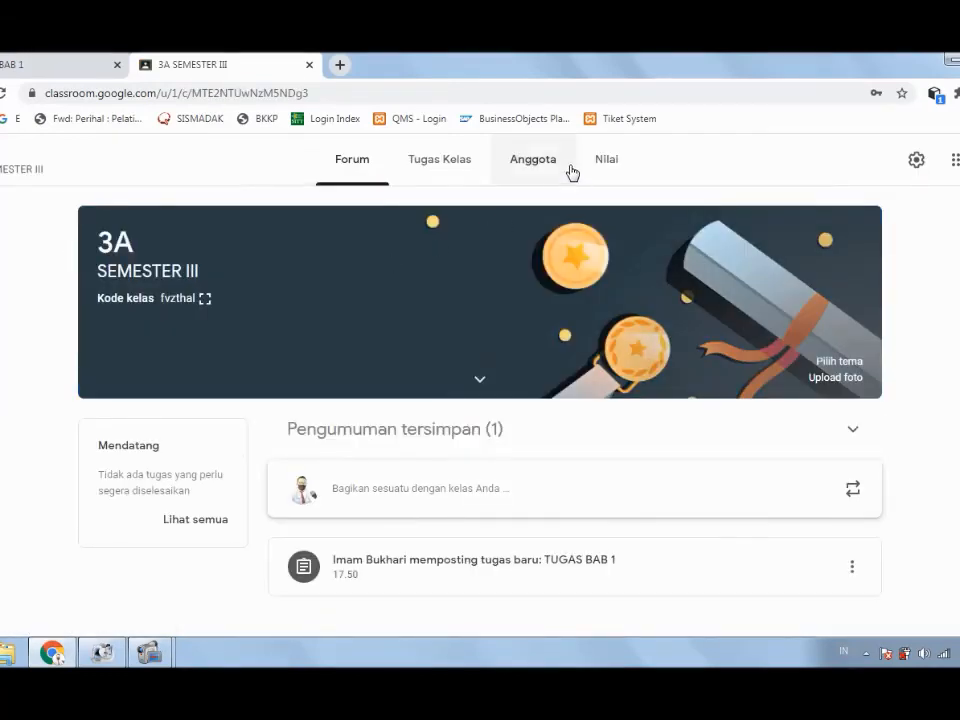
left_click(550, 165)
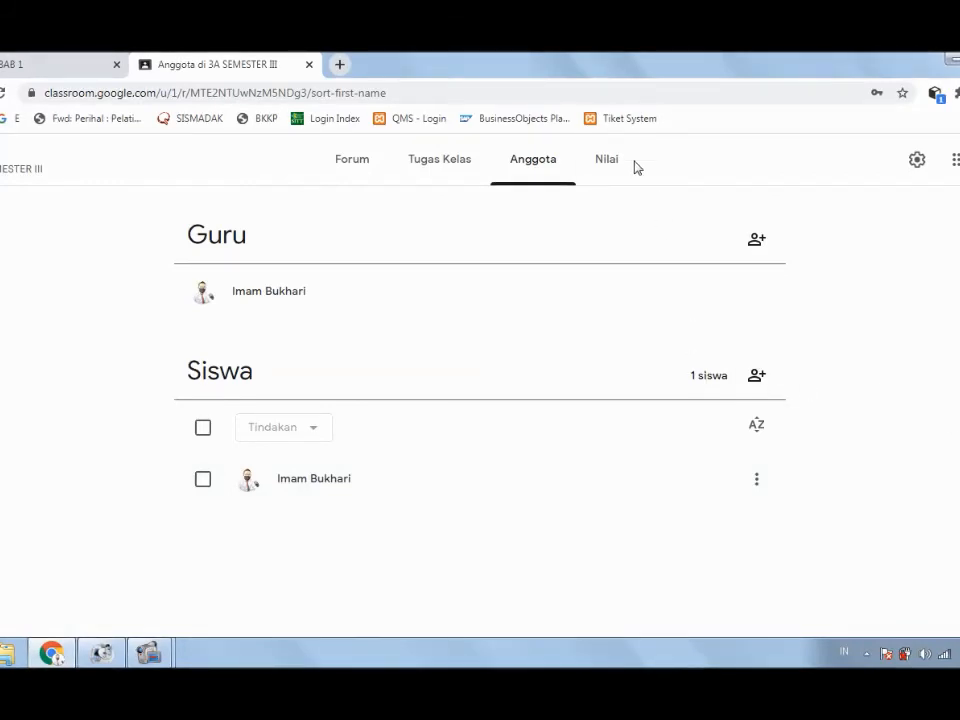
left_click(601, 163)
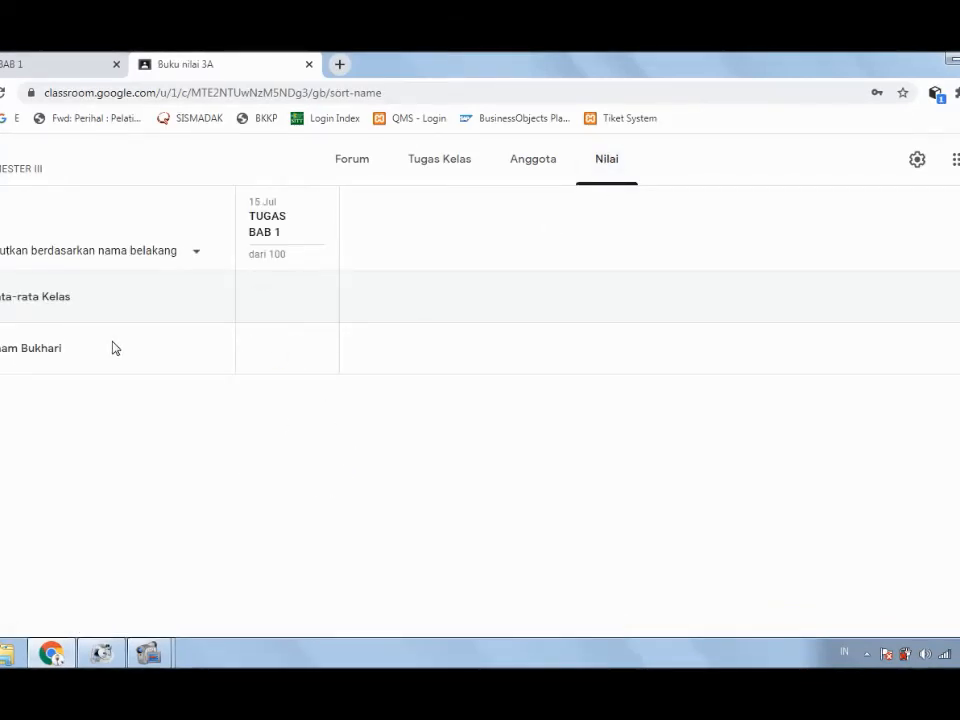
Step: Give the student a grade of 90 on TUGAS BAB 1, then view the Anggota members list
left_click(262, 349)
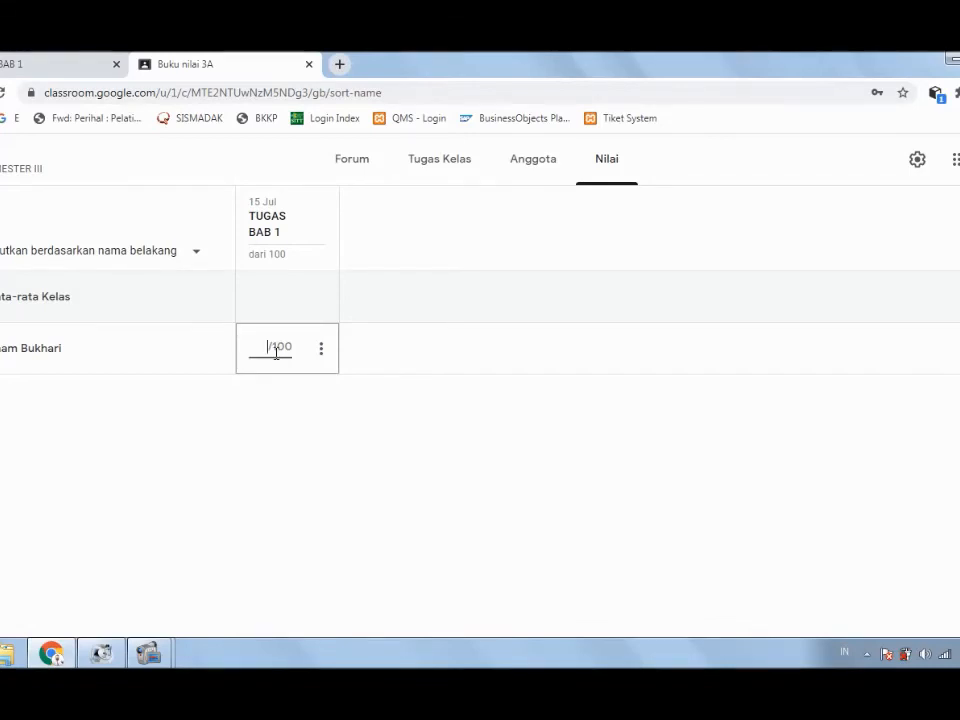
type("90")
key("Return")
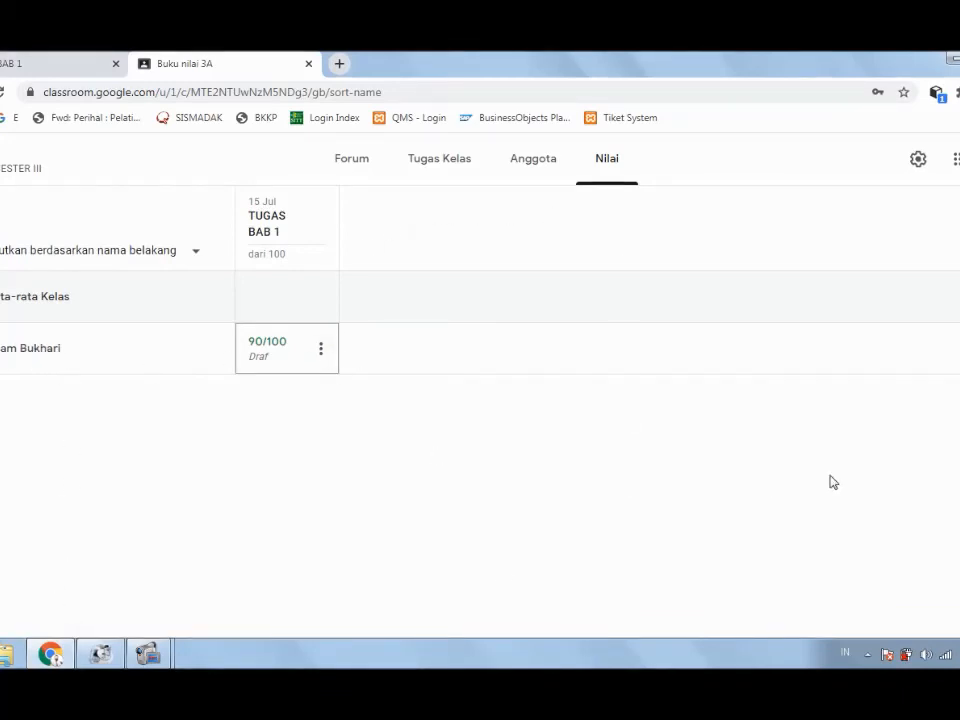
left_click(533, 165)
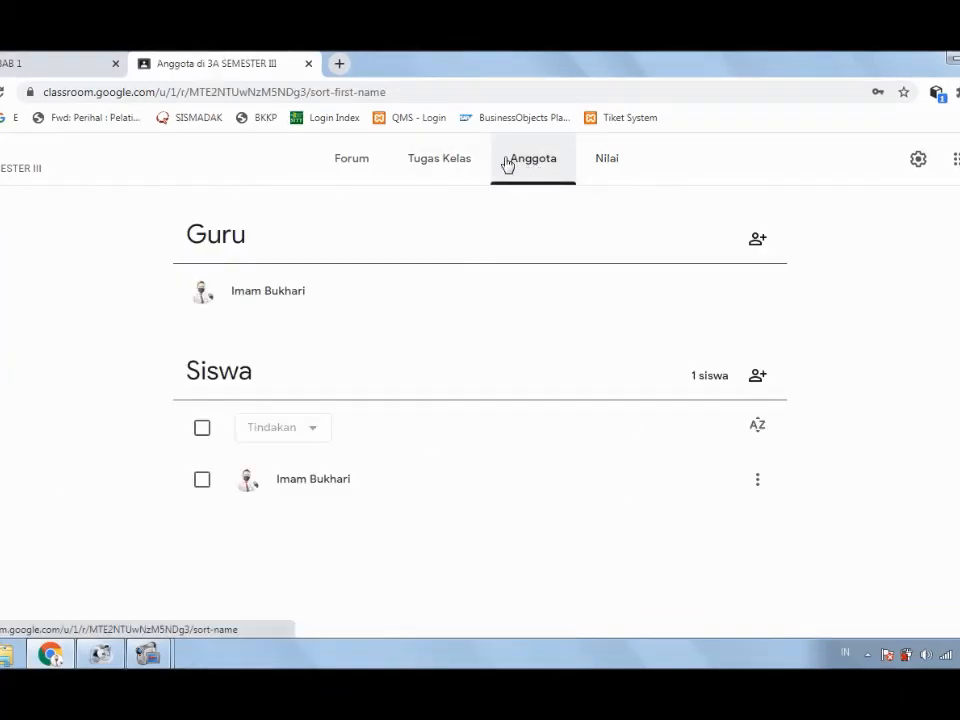
Step: Open TUGAS BAB 1's submissions from Tugas Kelas, select the student's row, and return to the student tab
left_click(458, 161)
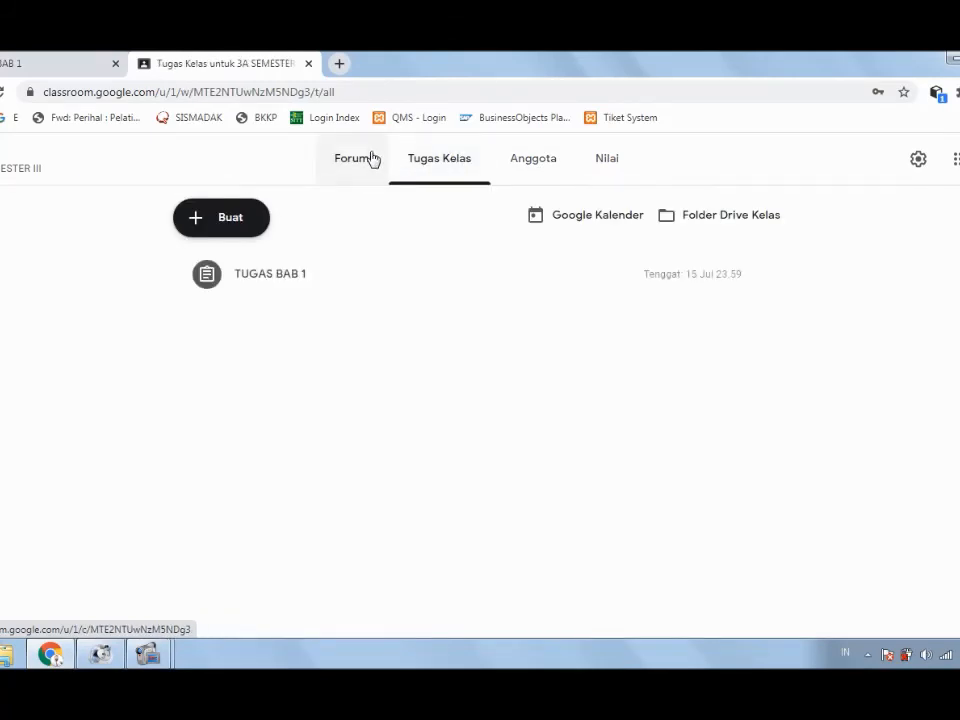
left_click(545, 161)
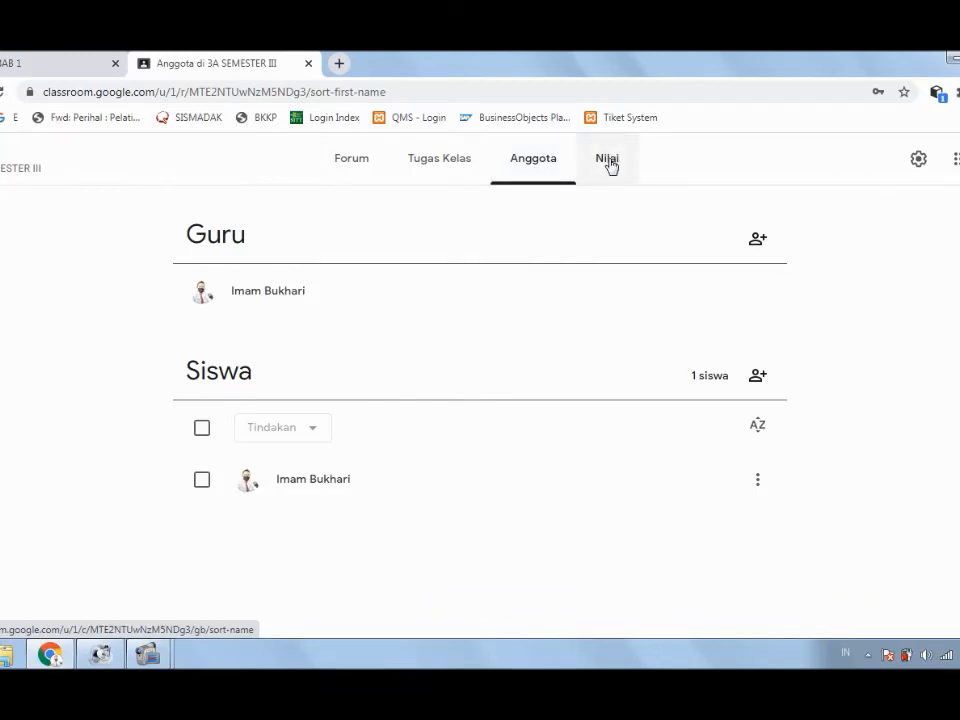
left_click(459, 166)
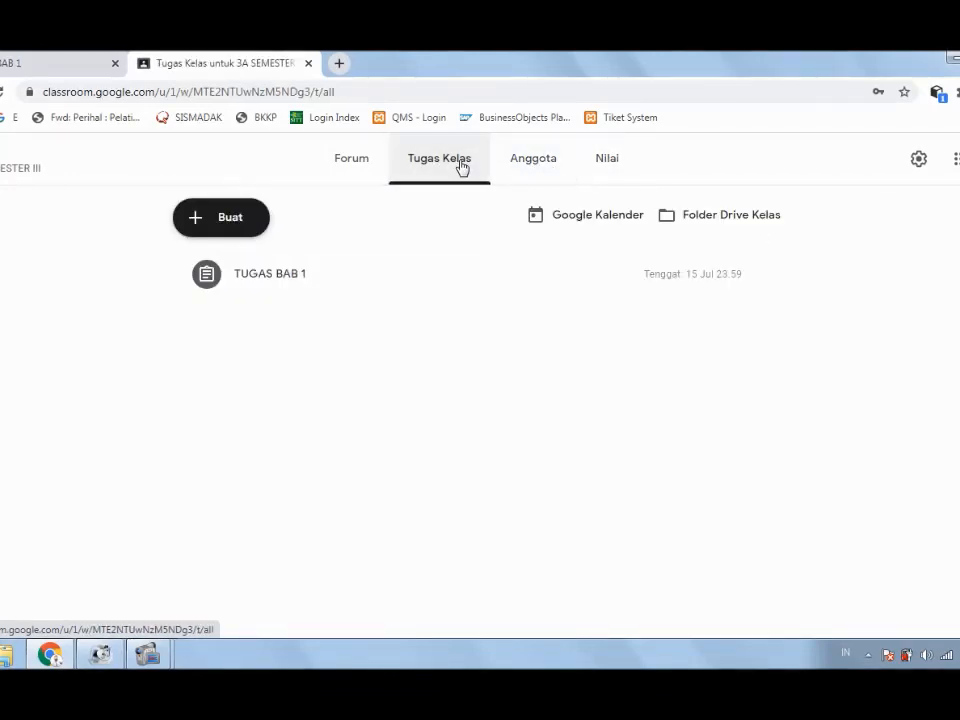
left_click(300, 280)
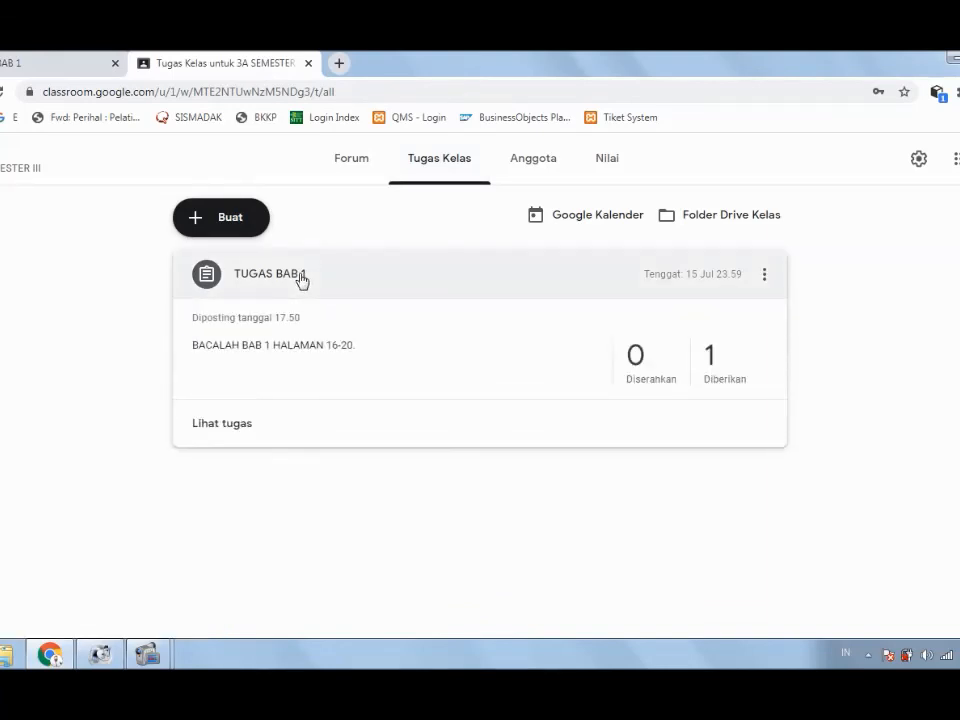
left_click(222, 426)
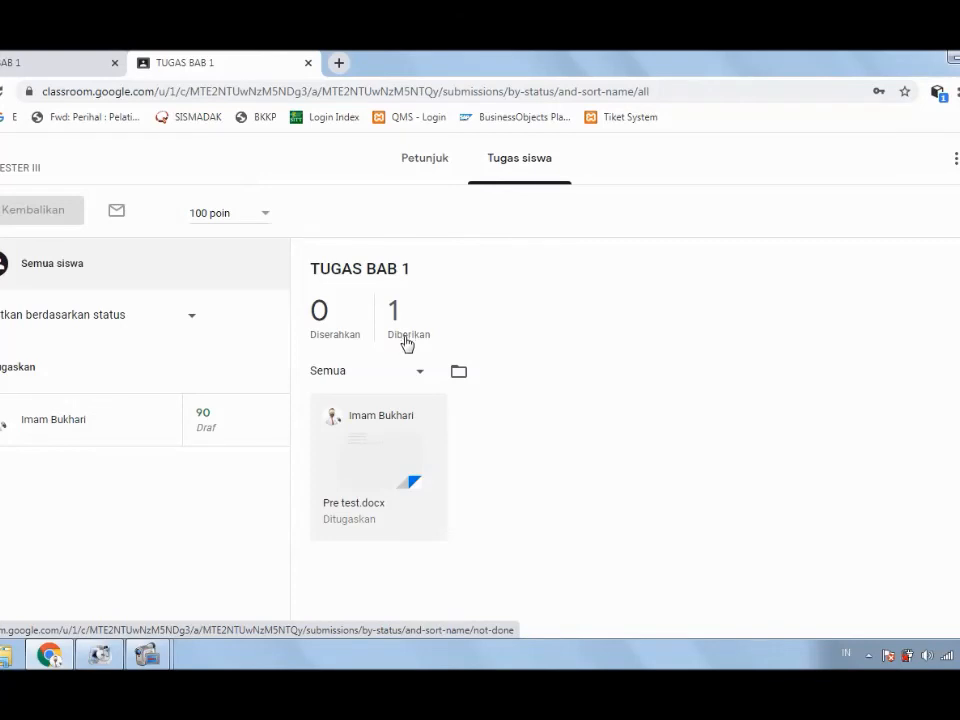
left_click(1, 420)
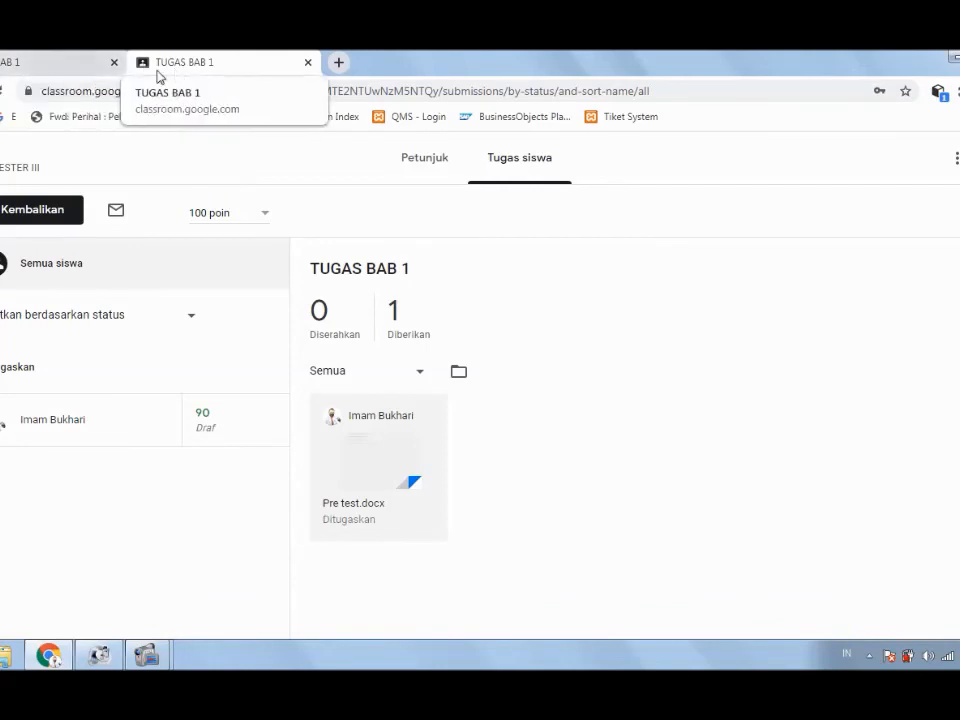
left_click(41, 56)
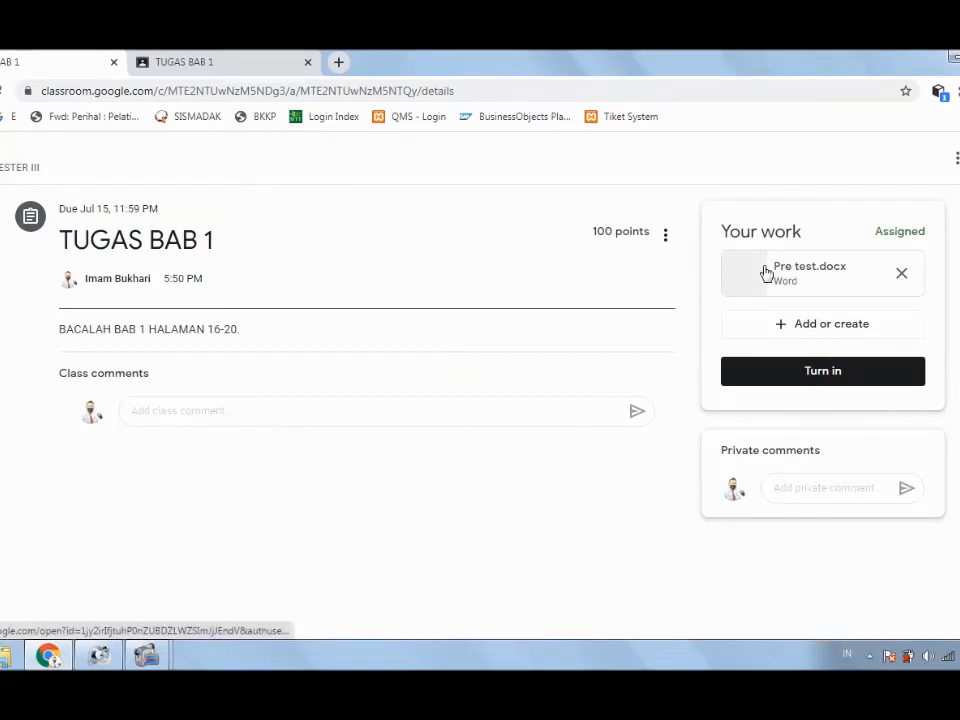
Step: Turn in Pre test.docx for TUGAS BAB 1 as the student and close the student's assignment page
left_click(833, 376)
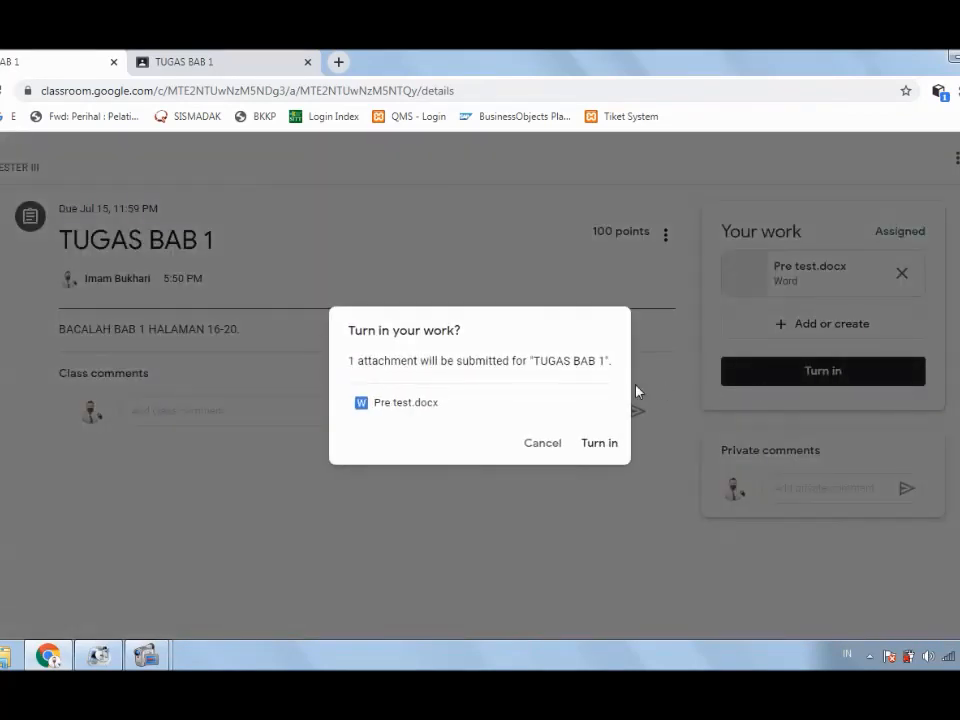
left_click(602, 447)
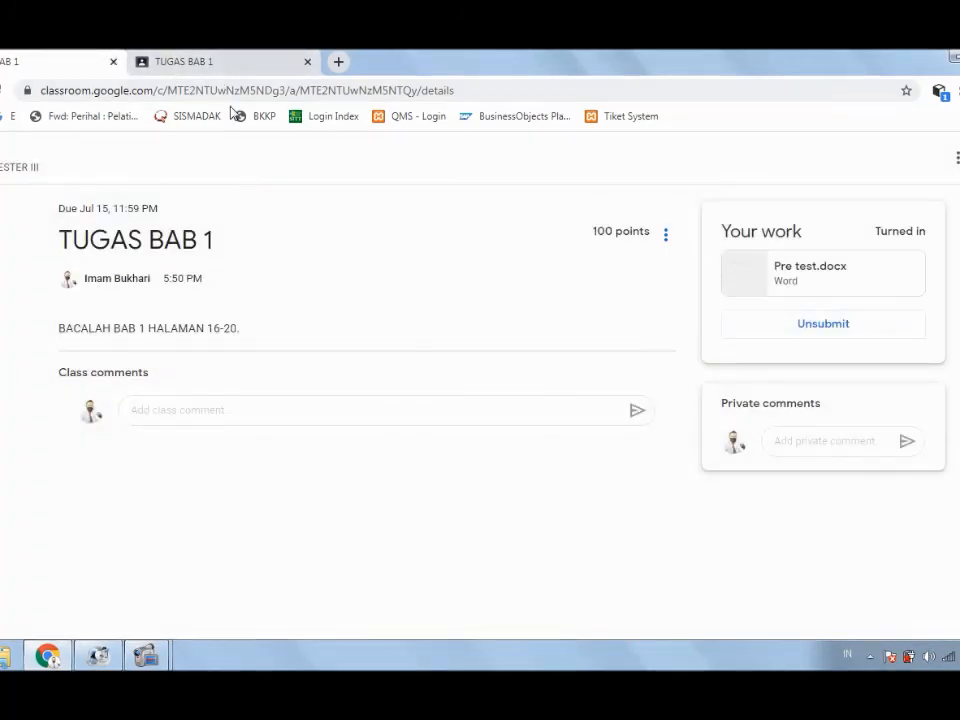
left_click(113, 62)
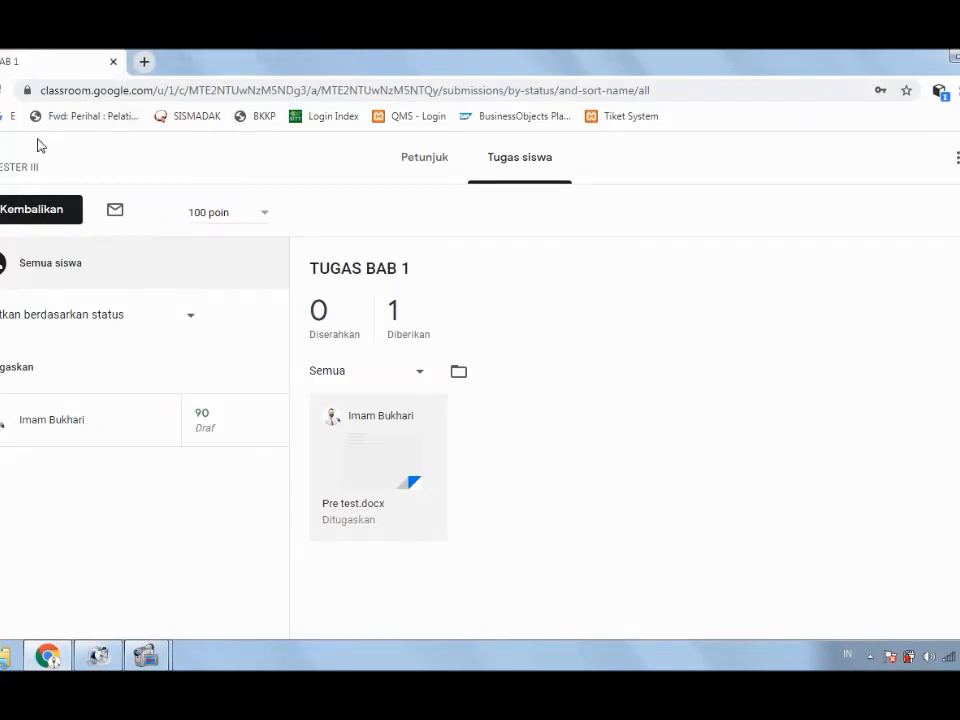
Step: Refresh the Tugas siswa page so Pre test.docx shows Diserahkan, with 1 turned in and 0 Diberikan
left_click(2, 103)
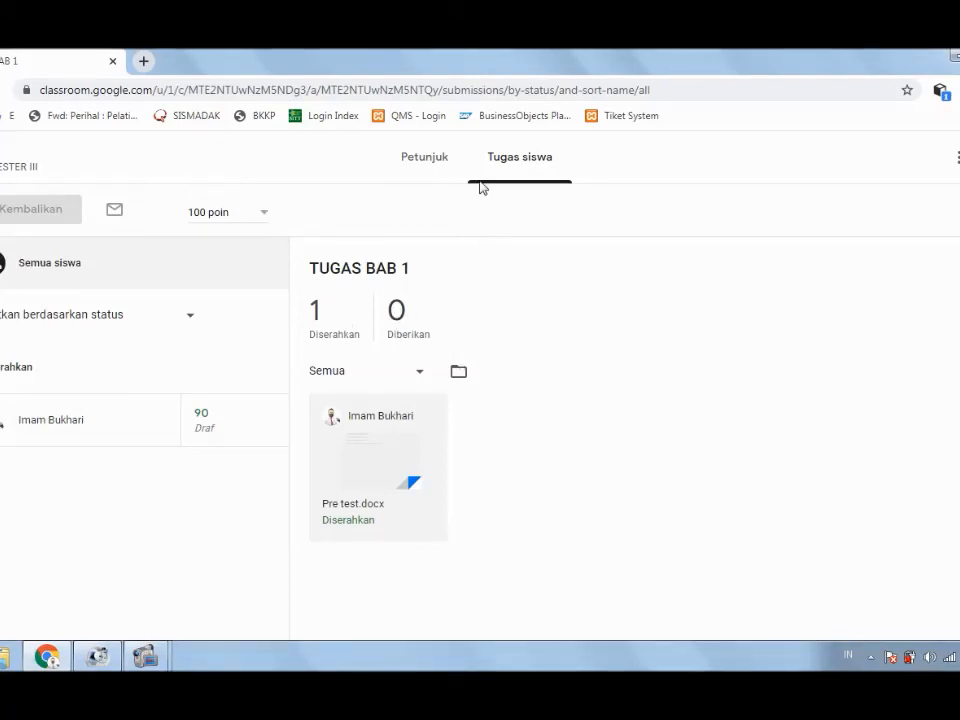
left_click(3, 165)
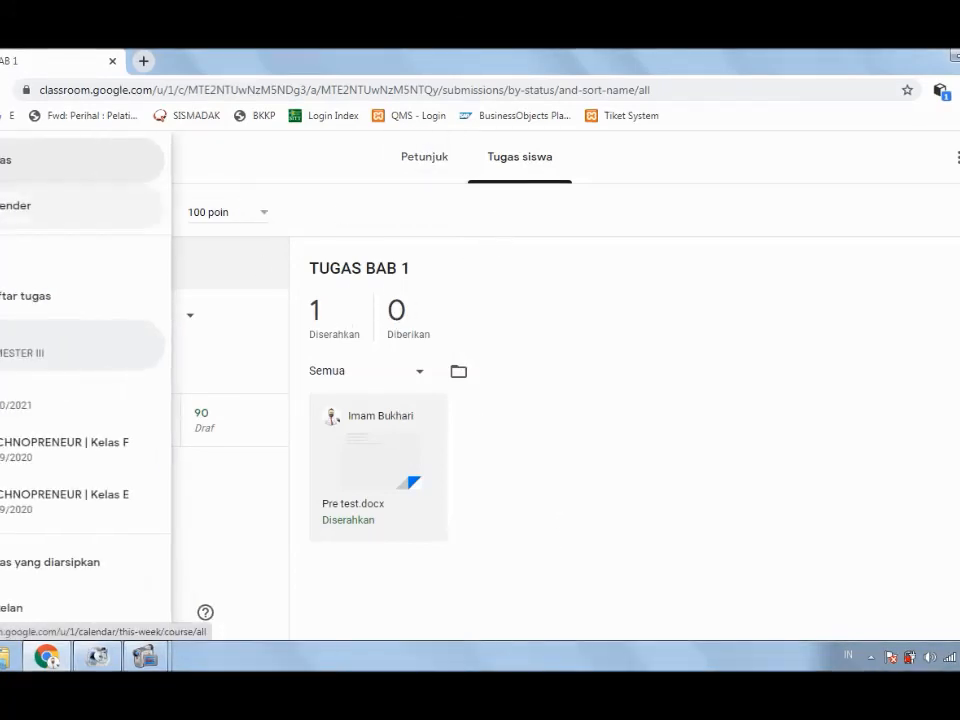
left_click(3, 166)
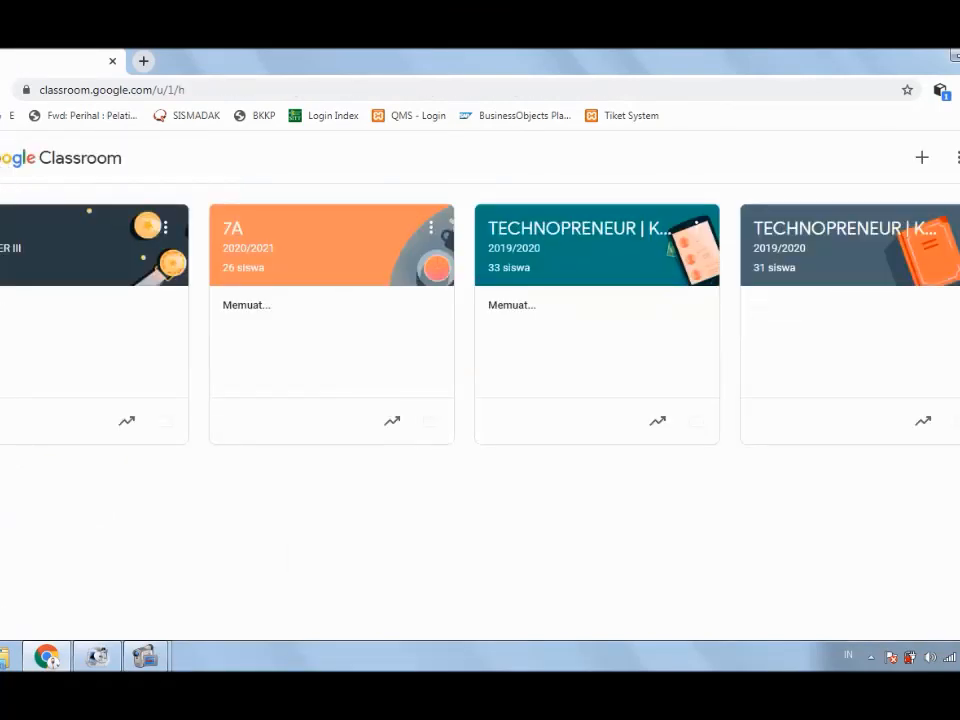
left_click(6, 248)
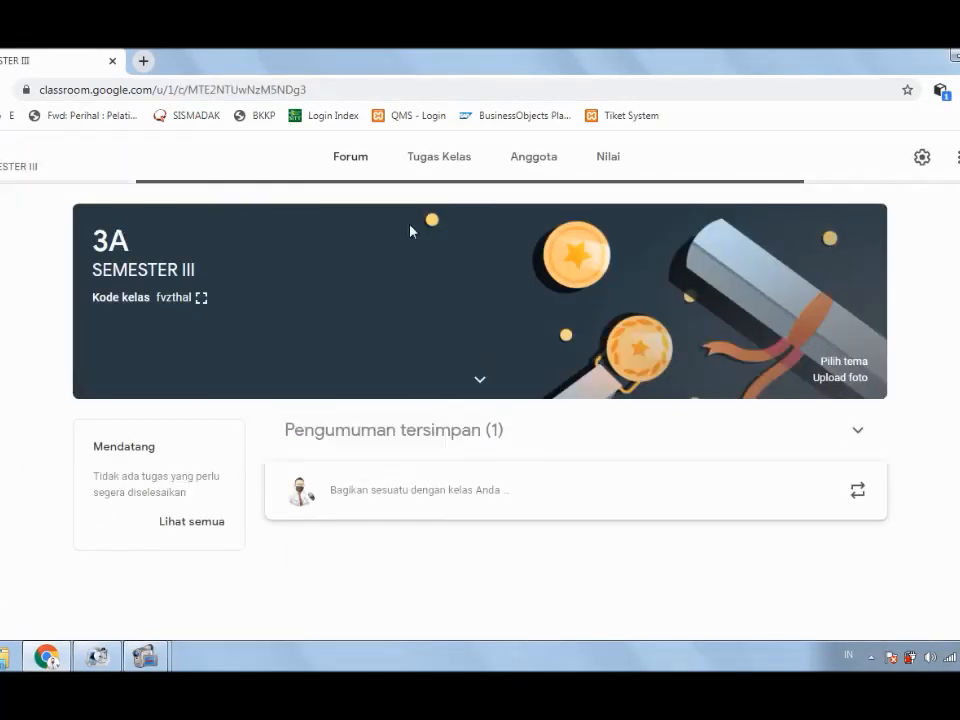
left_click(453, 172)
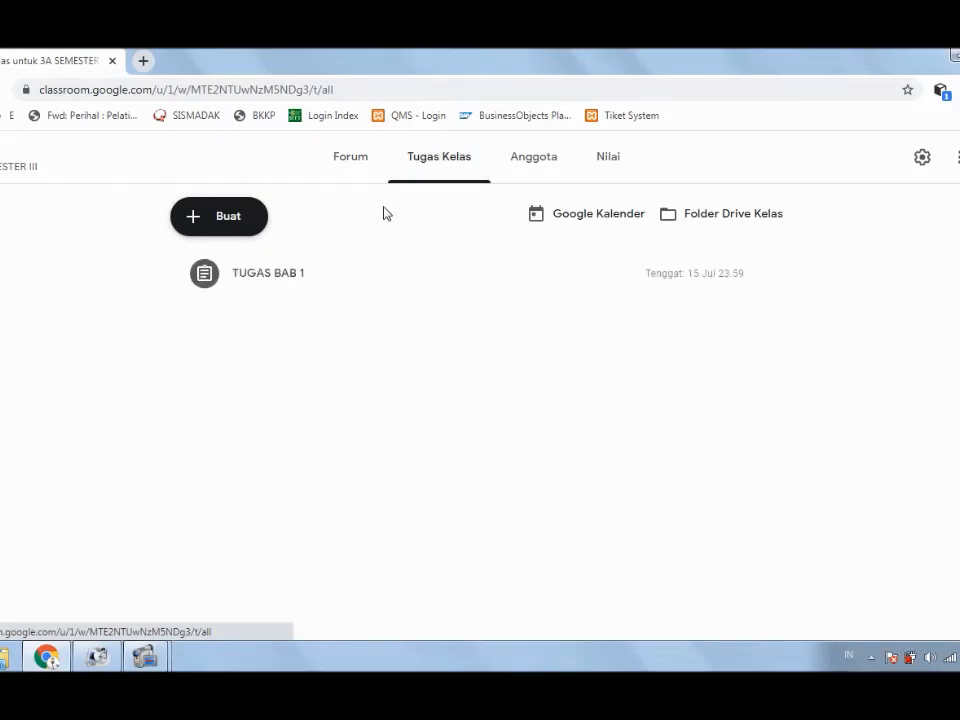
left_click(289, 281)
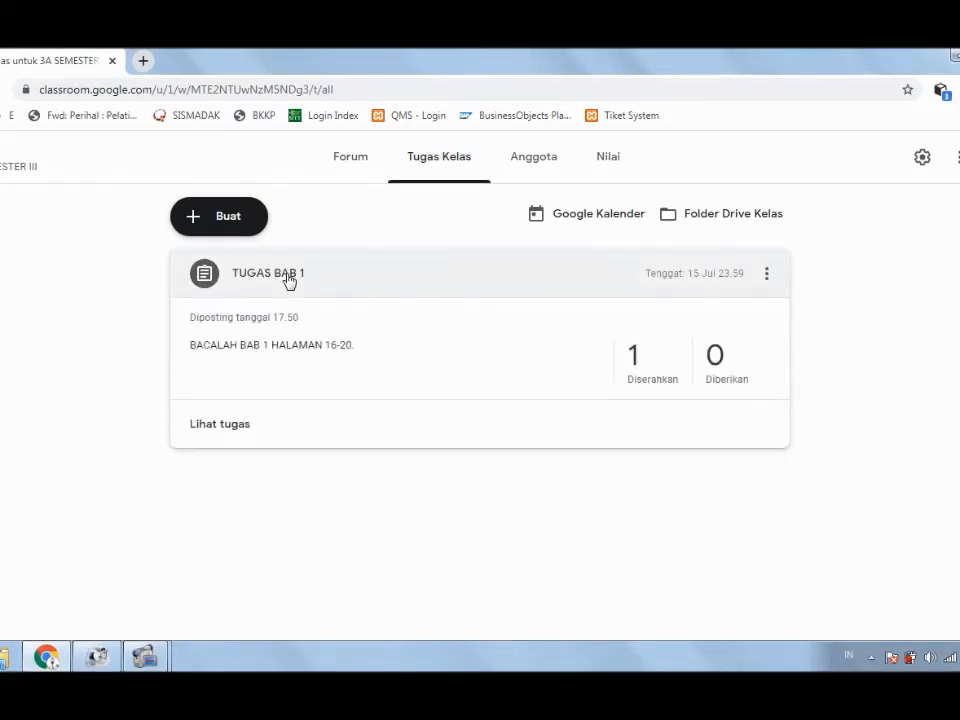
left_click(218, 432)
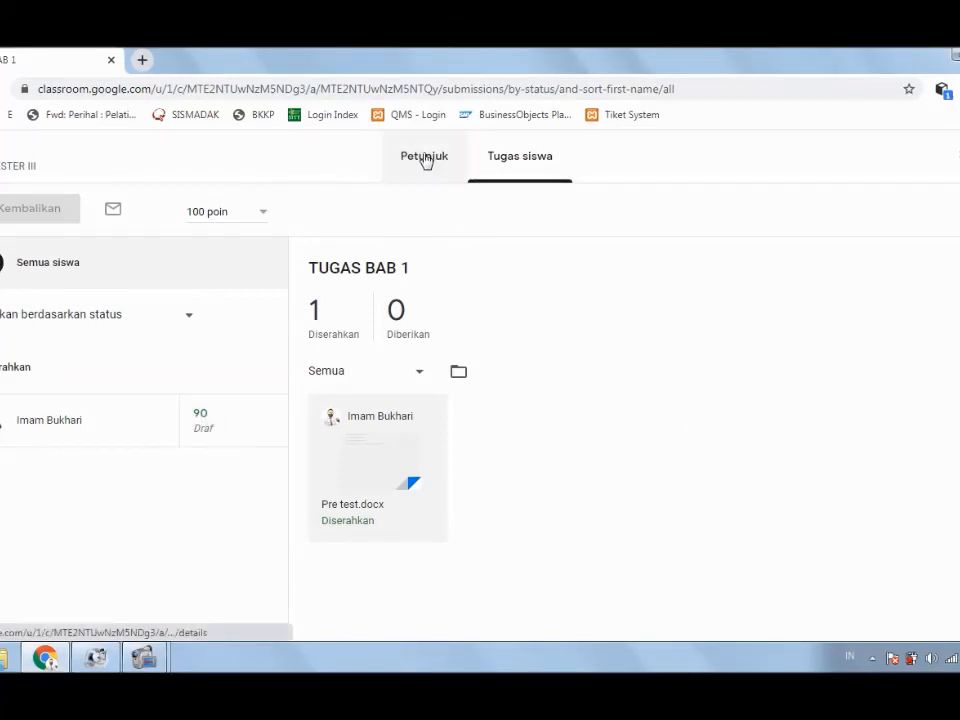
left_click(1, 160)
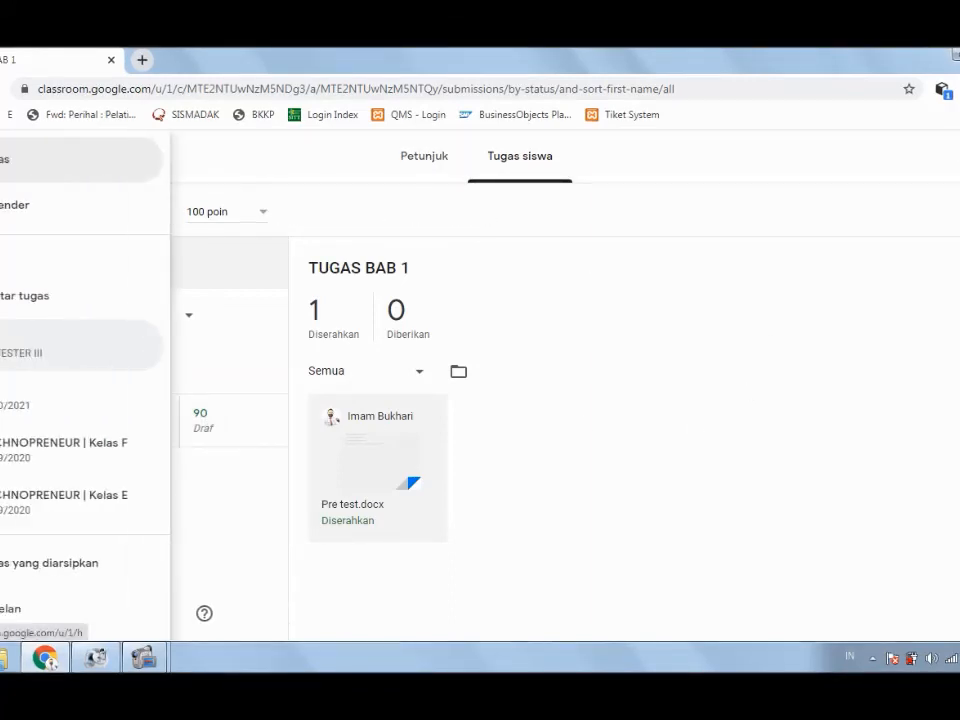
Step: From the Kelas list, open class 3A SEMESTER III's Tugas Kelas page showing TUGAS BAB 1
left_click(18, 172)
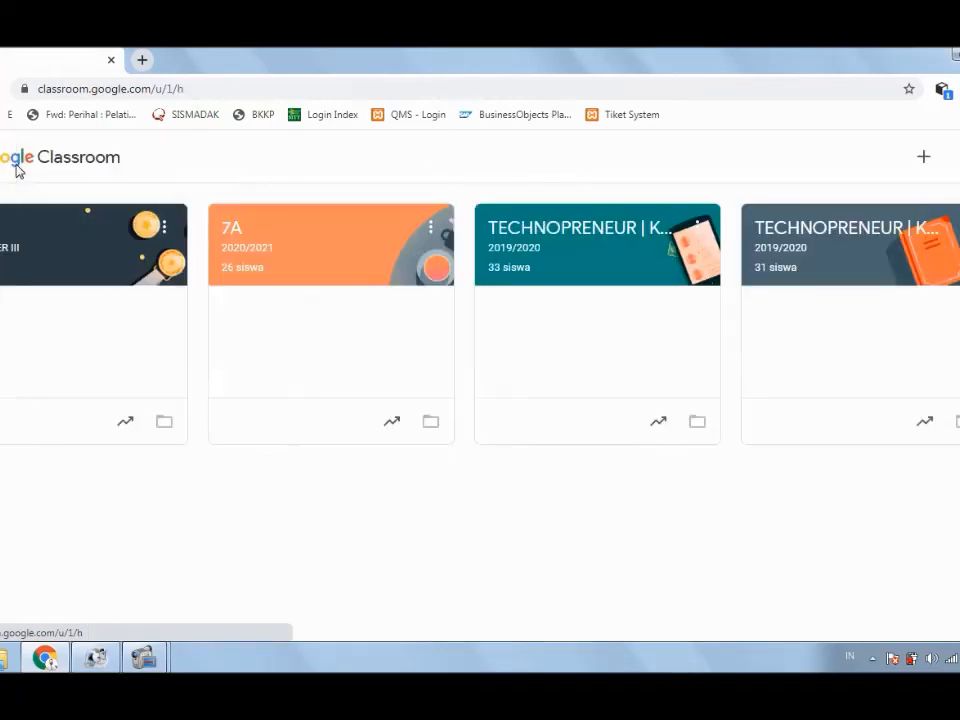
left_click(923, 162)
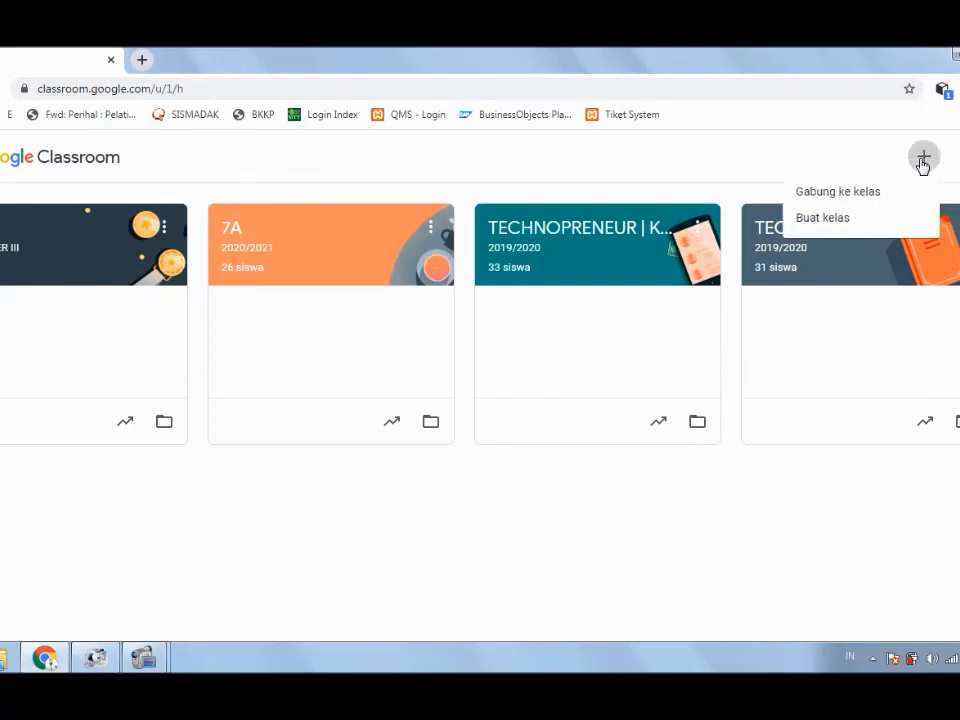
left_click(731, 151)
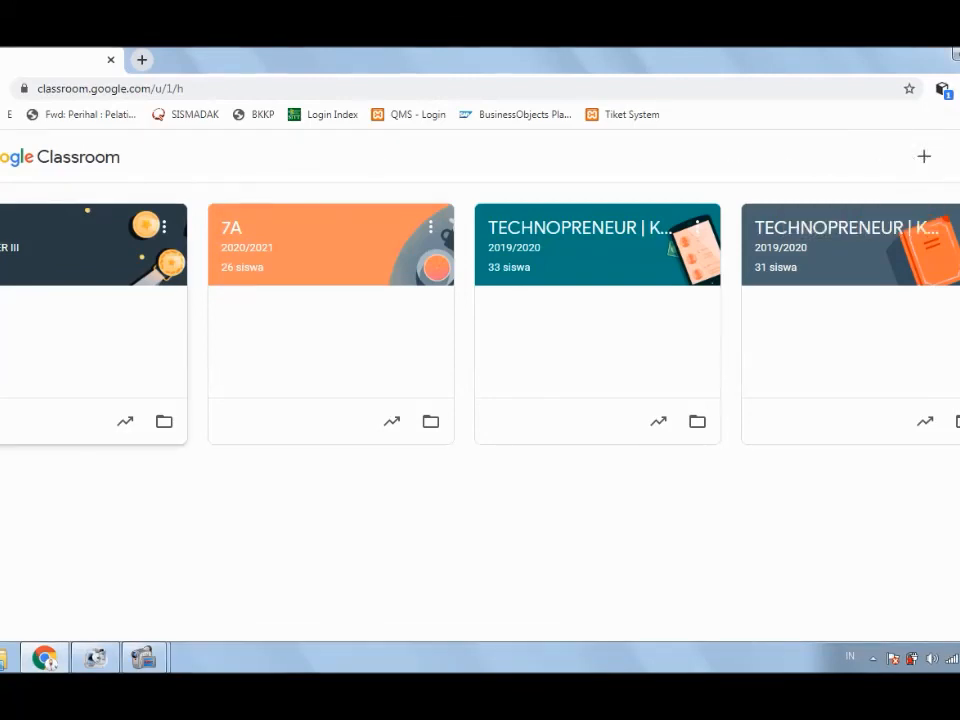
left_click(622, 158)
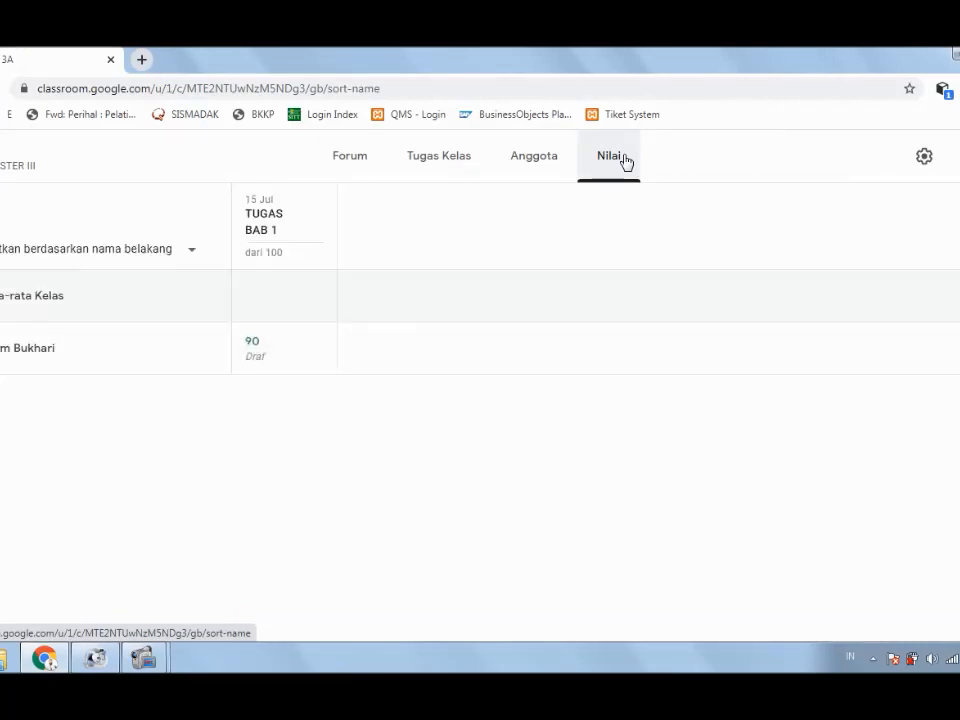
left_click(364, 165)
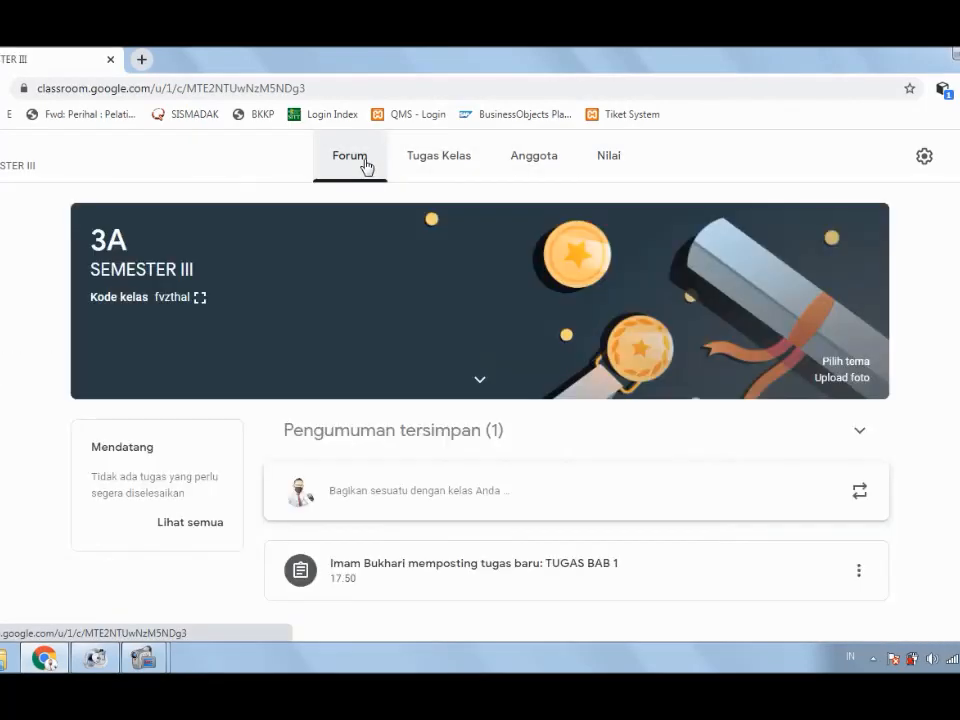
left_click(437, 162)
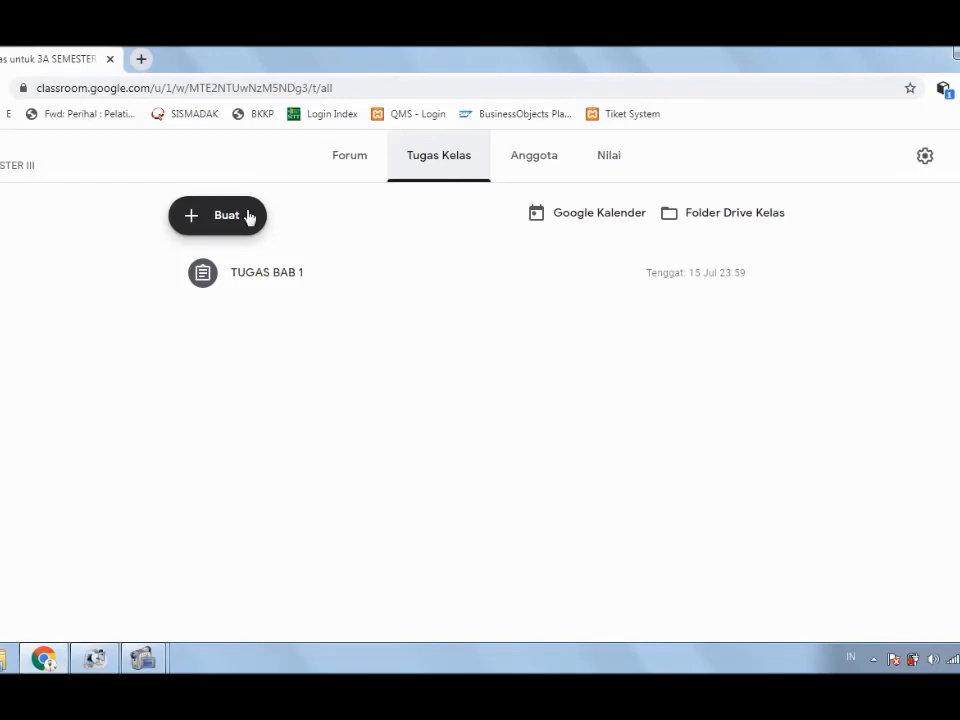
left_click(195, 222)
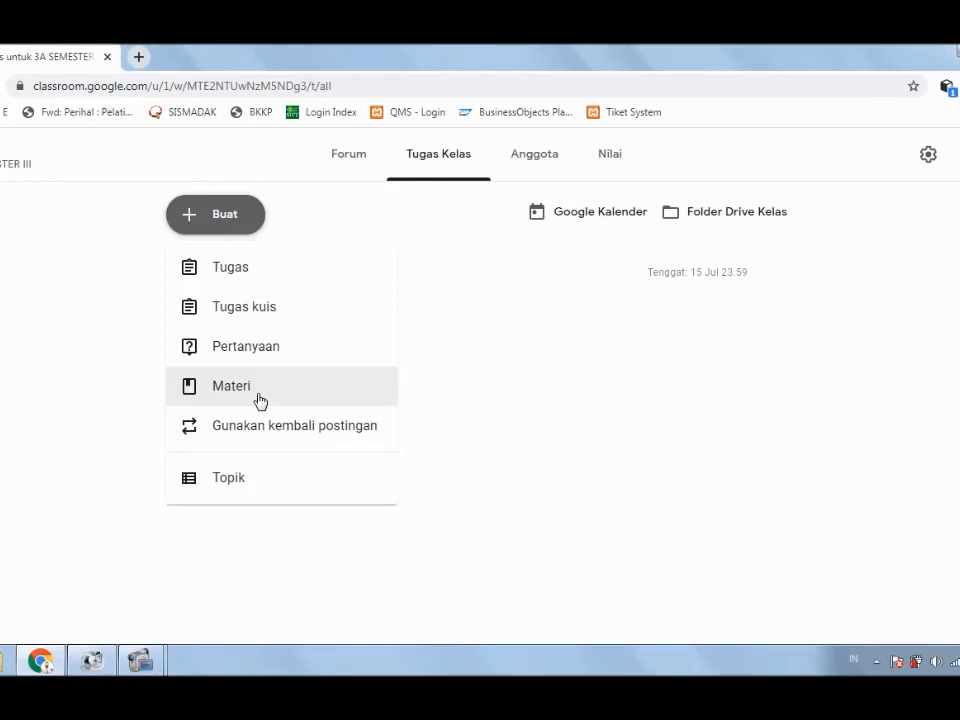
left_click(5, 377)
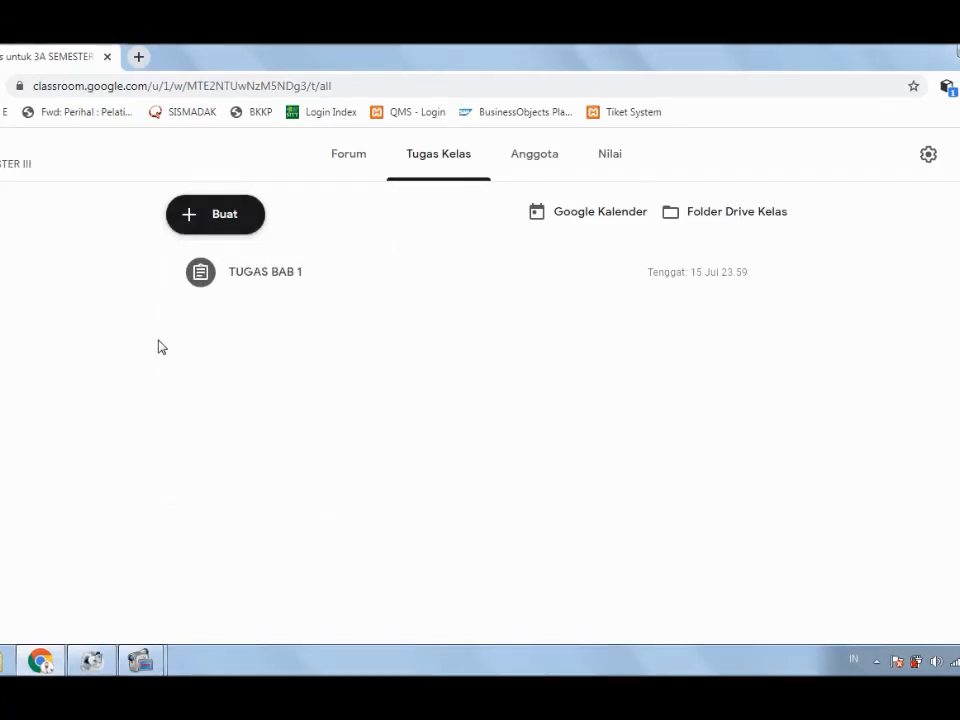